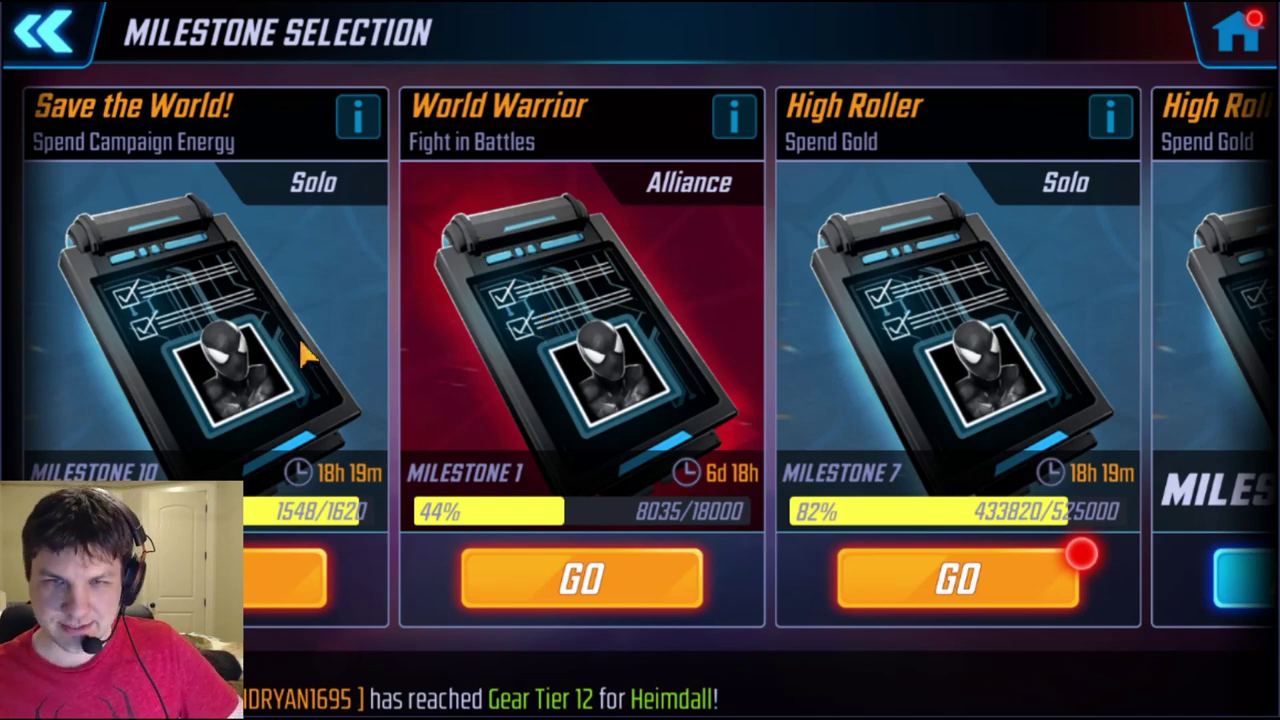
# - Open the World Warrior milestone and review how its event points are scored
pyautogui.click(617, 593)
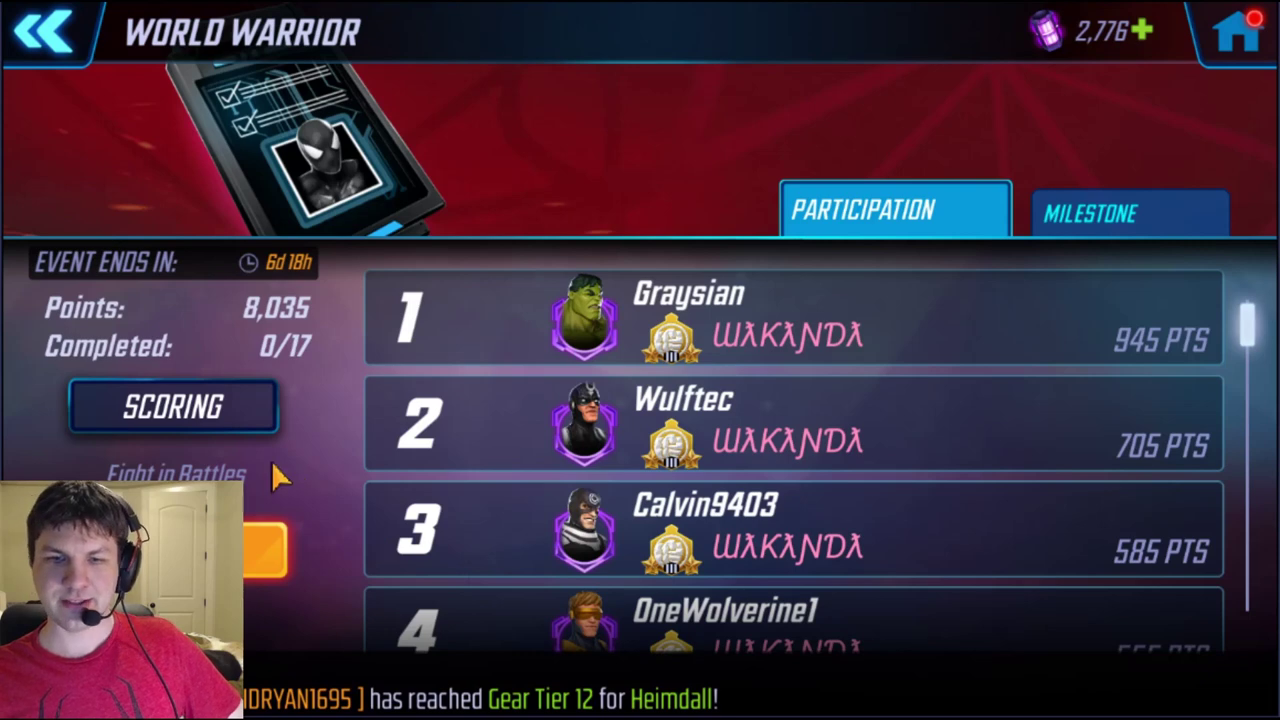
pyautogui.click(218, 426)
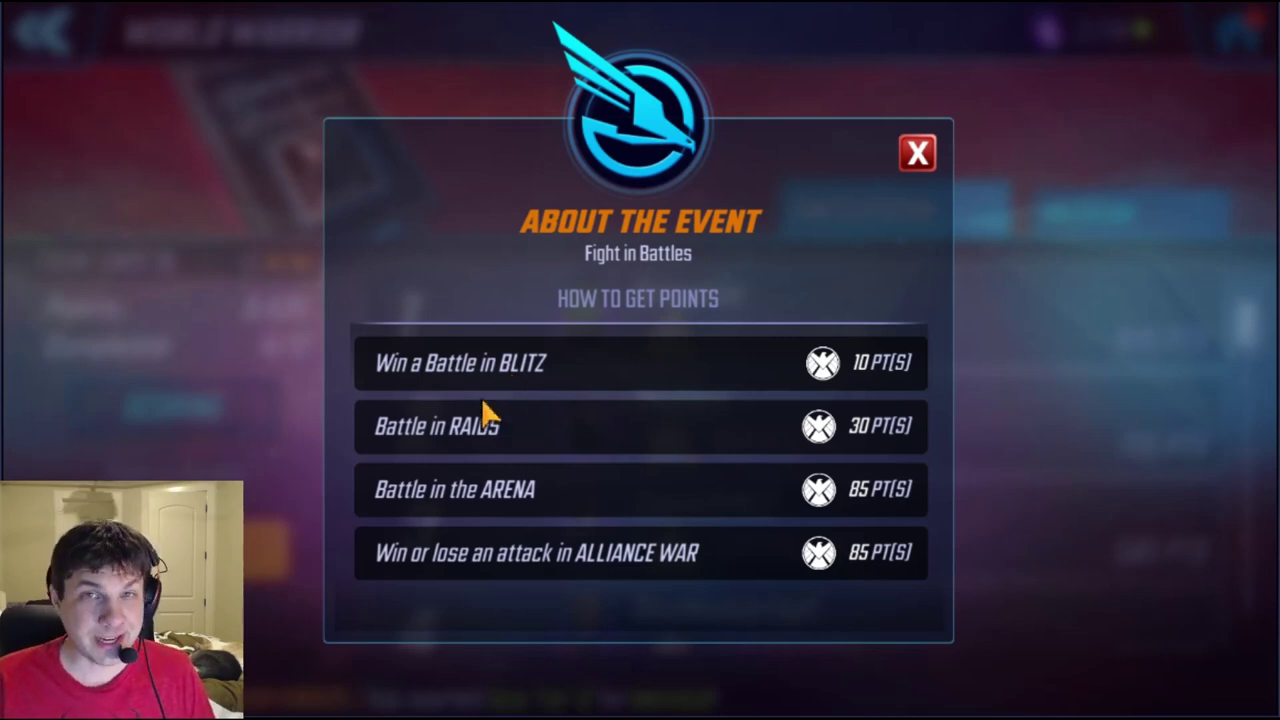
pyautogui.click(924, 156)
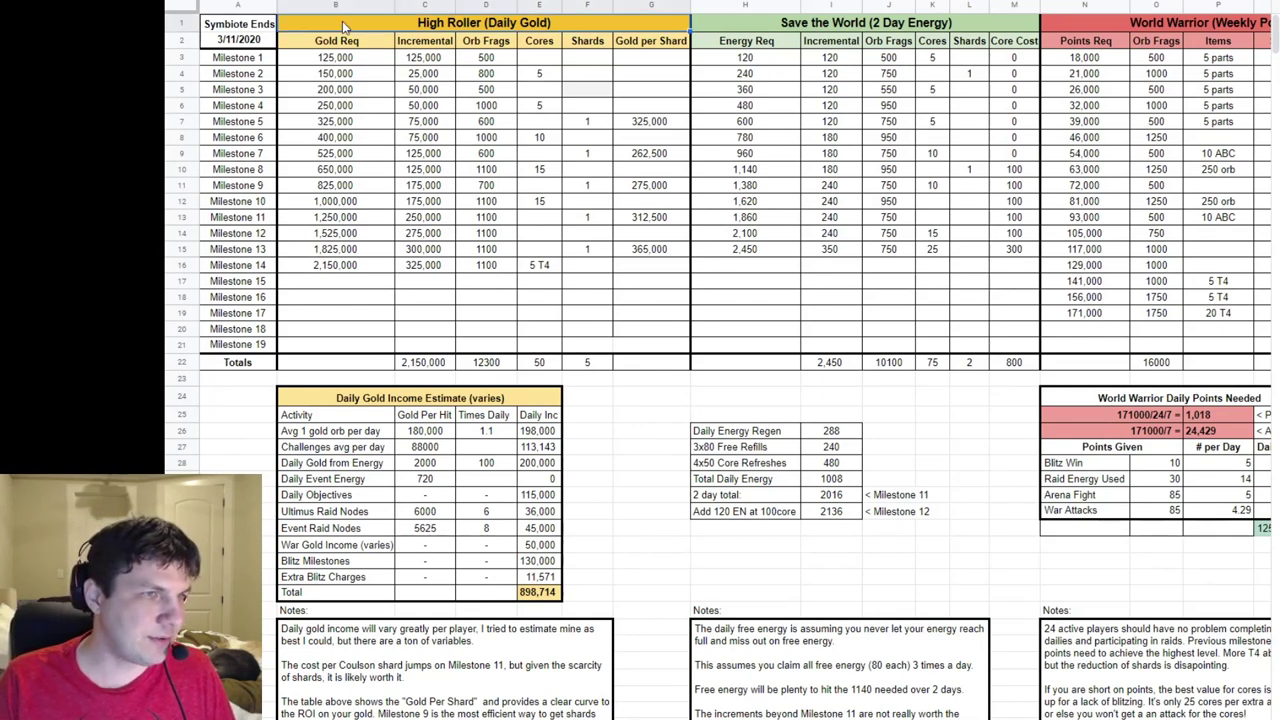
# - Switch to the milestone spreadsheet and examine the High Roller gold requirements, shards and gold per shard for Milestones 5 through 13
pyautogui.click(241, 44)
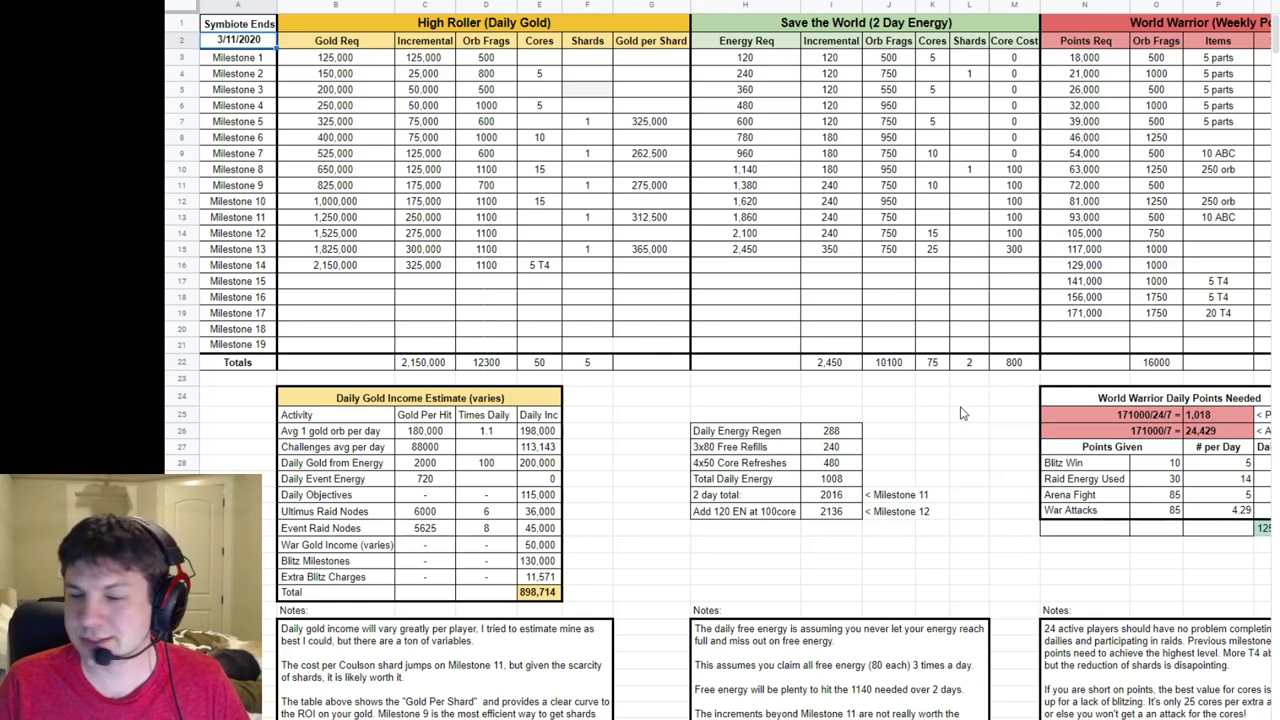
pyautogui.click(358, 60)
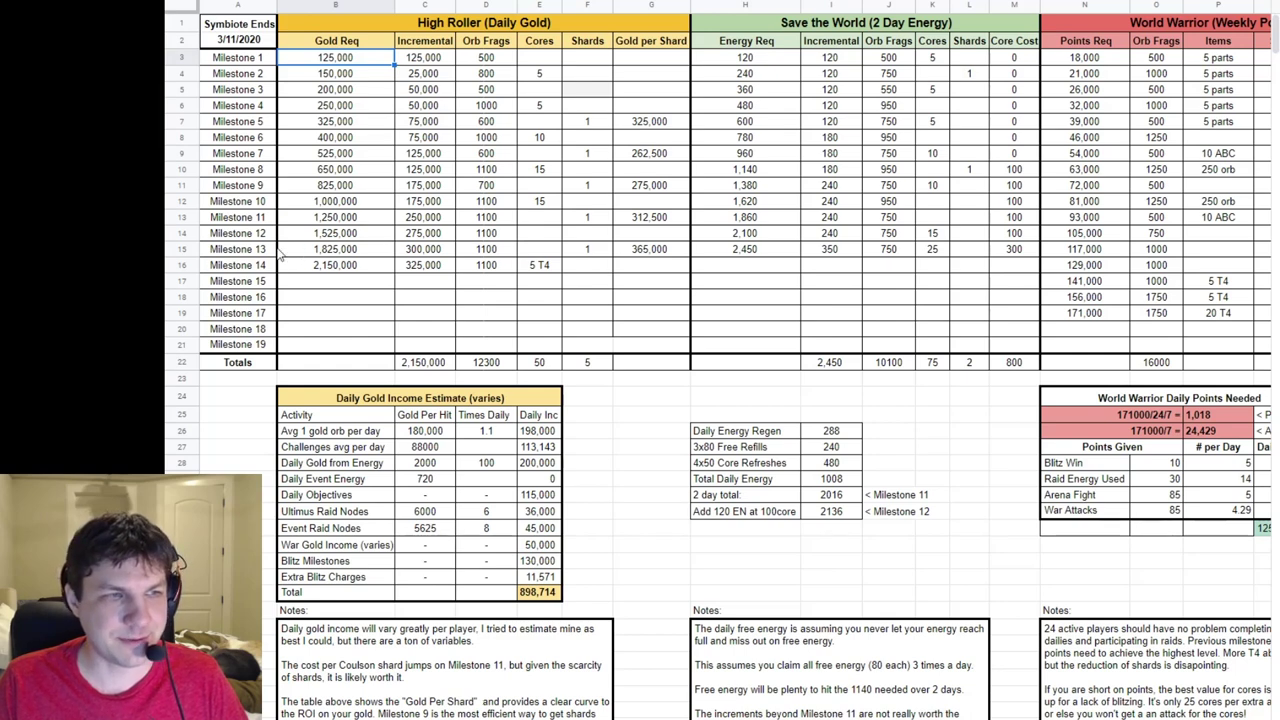
pyautogui.click(593, 252)
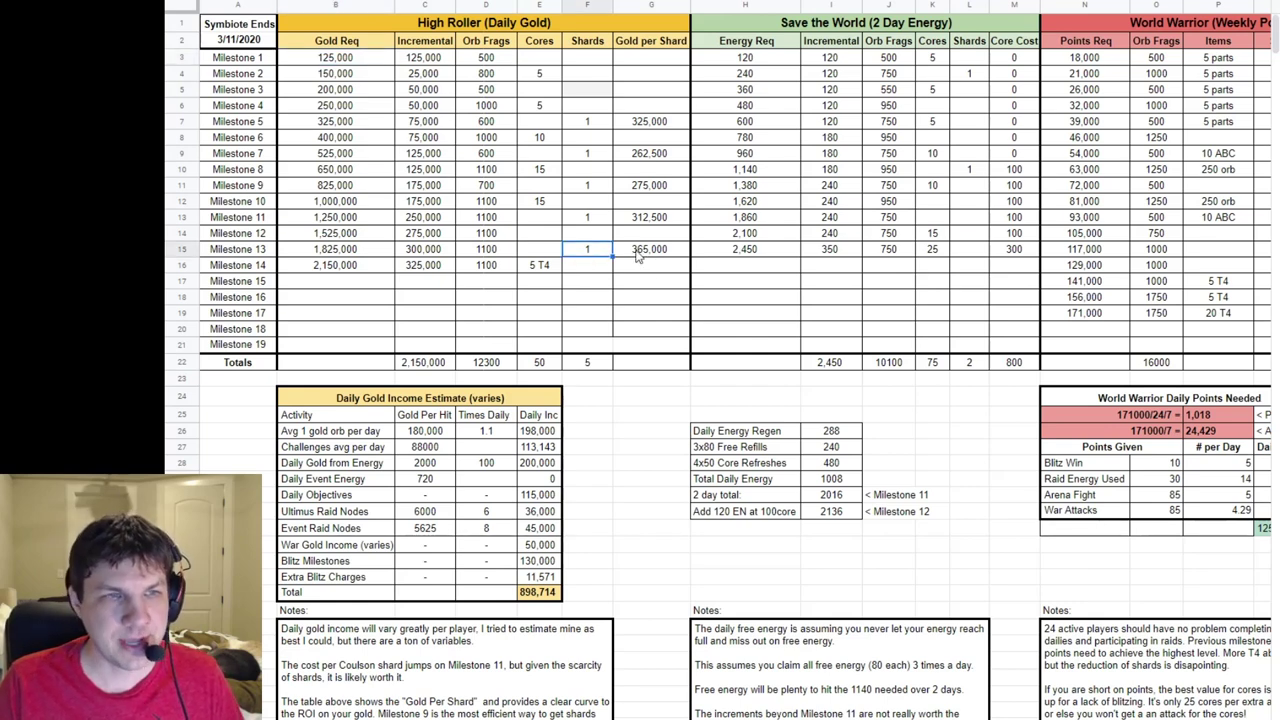
pyautogui.click(660, 124)
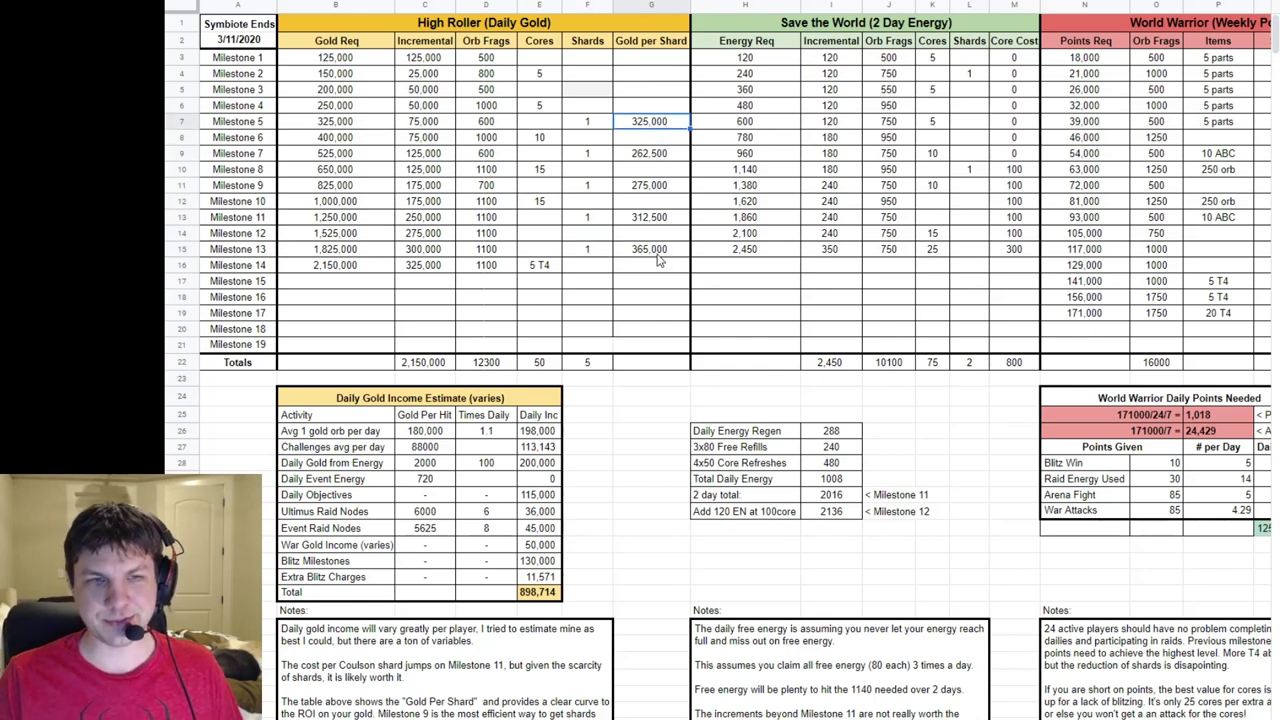
pyautogui.click(637, 189)
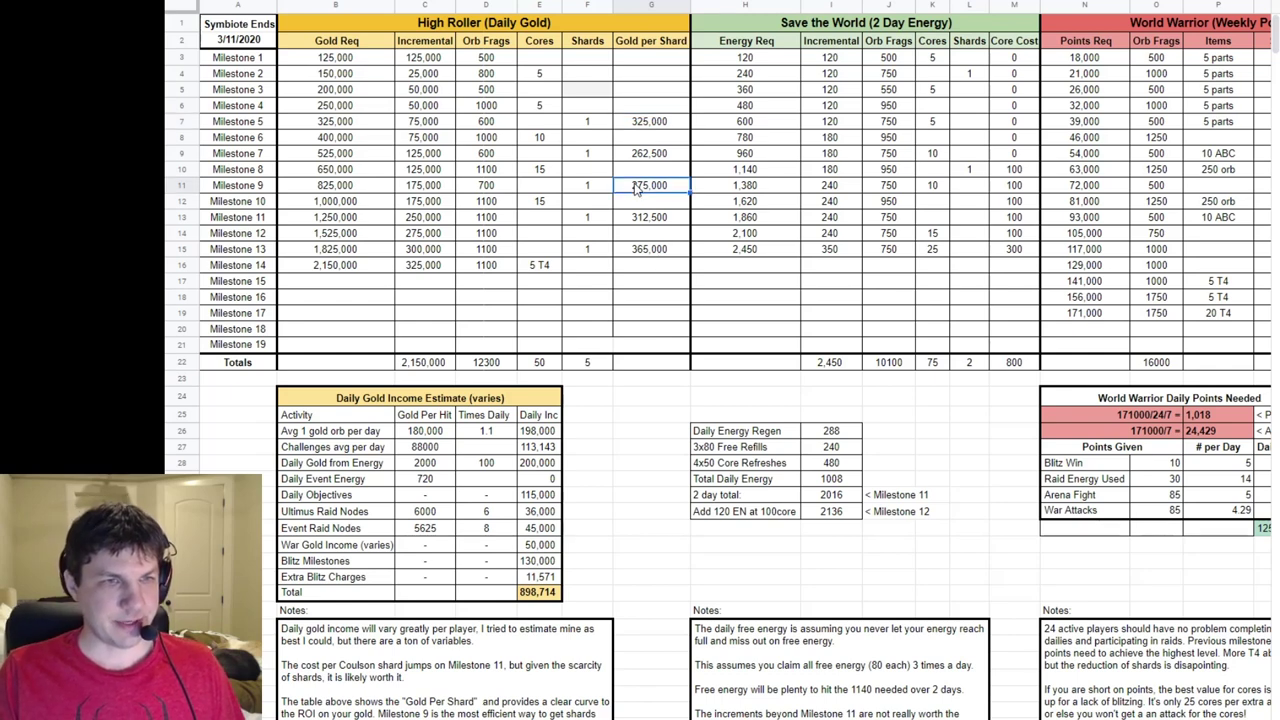
pyautogui.click(331, 189)
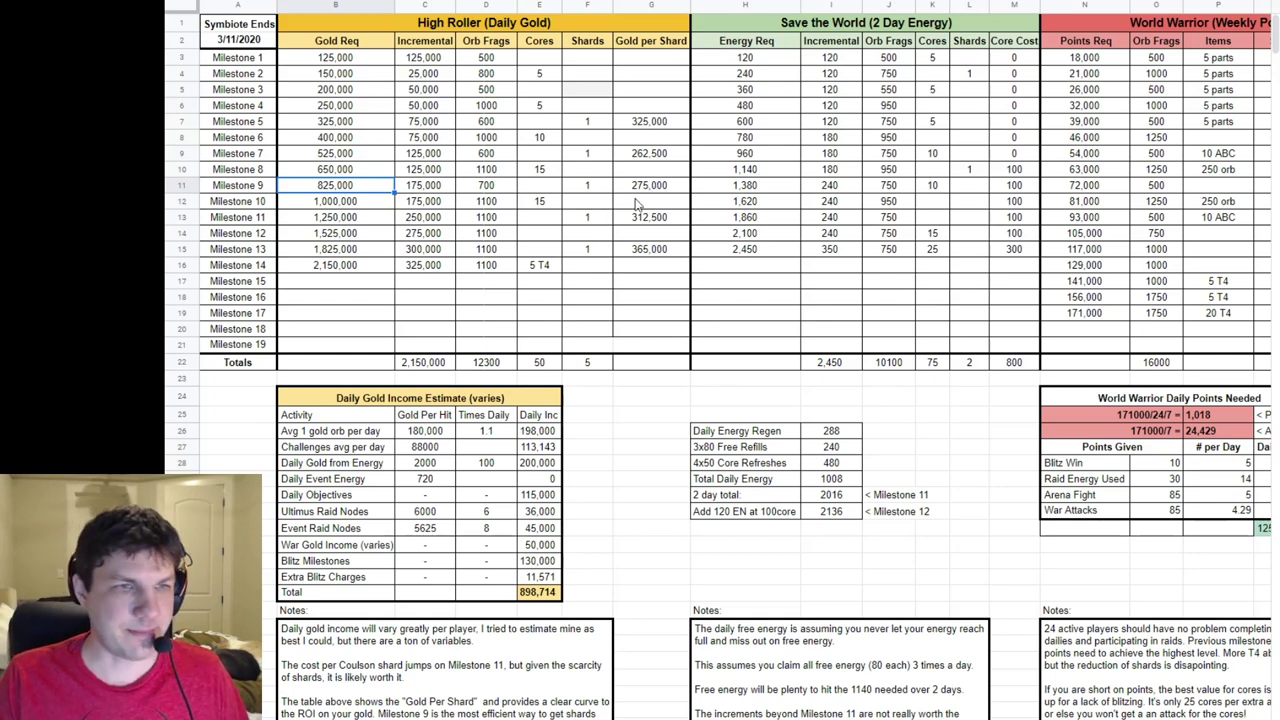
pyautogui.click(357, 218)
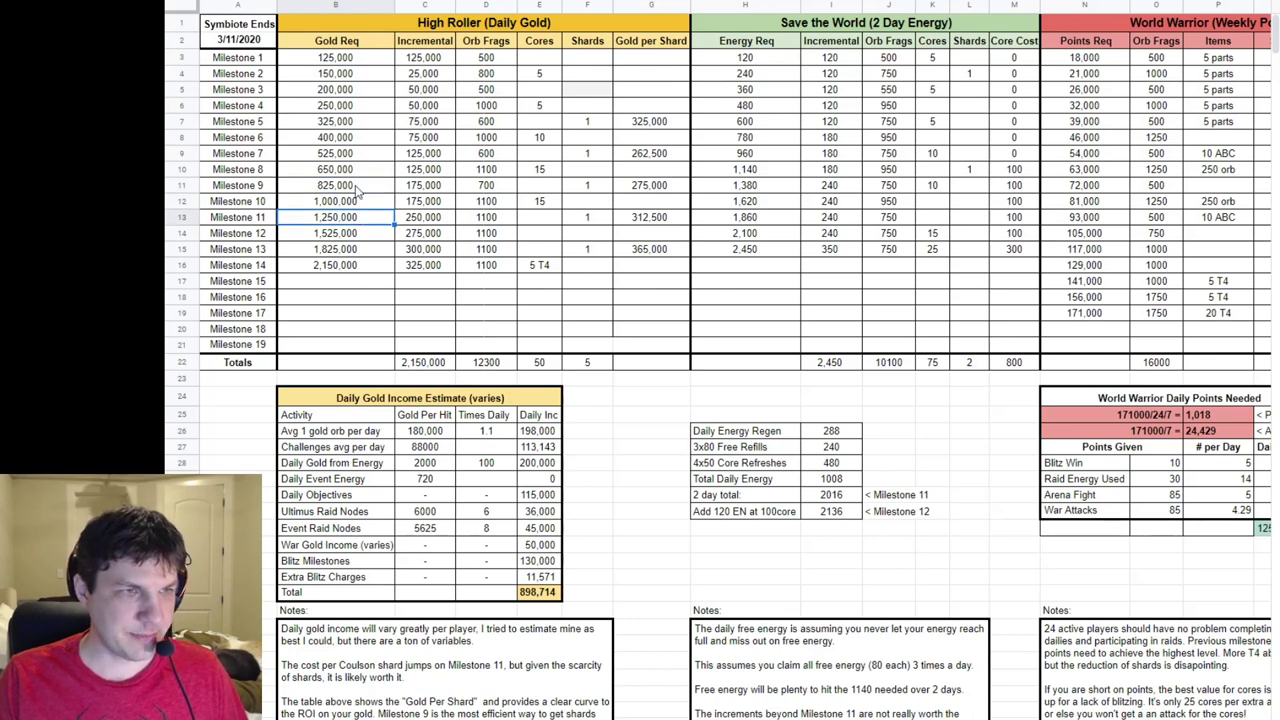
pyautogui.click(651, 224)
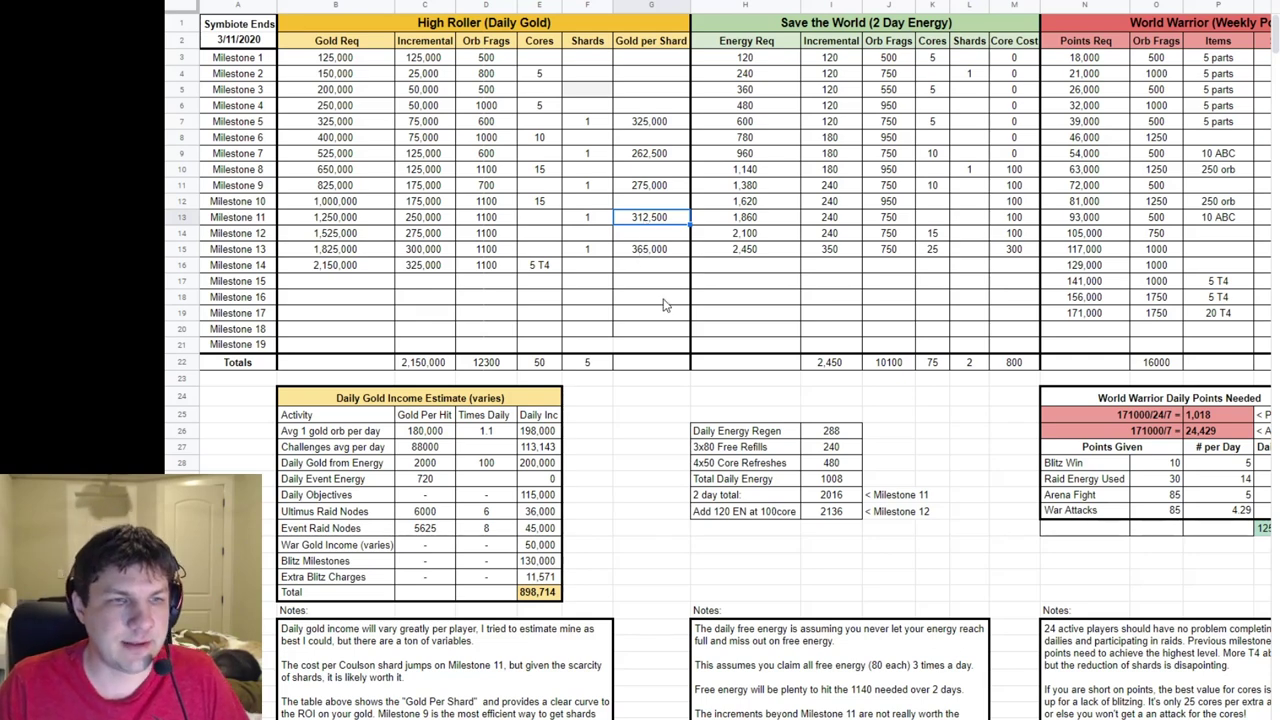
# - Review the Daily Gold Income Estimate table and its notes, plus the gold spending charts below them
pyautogui.scroll(-3, 505, 440)
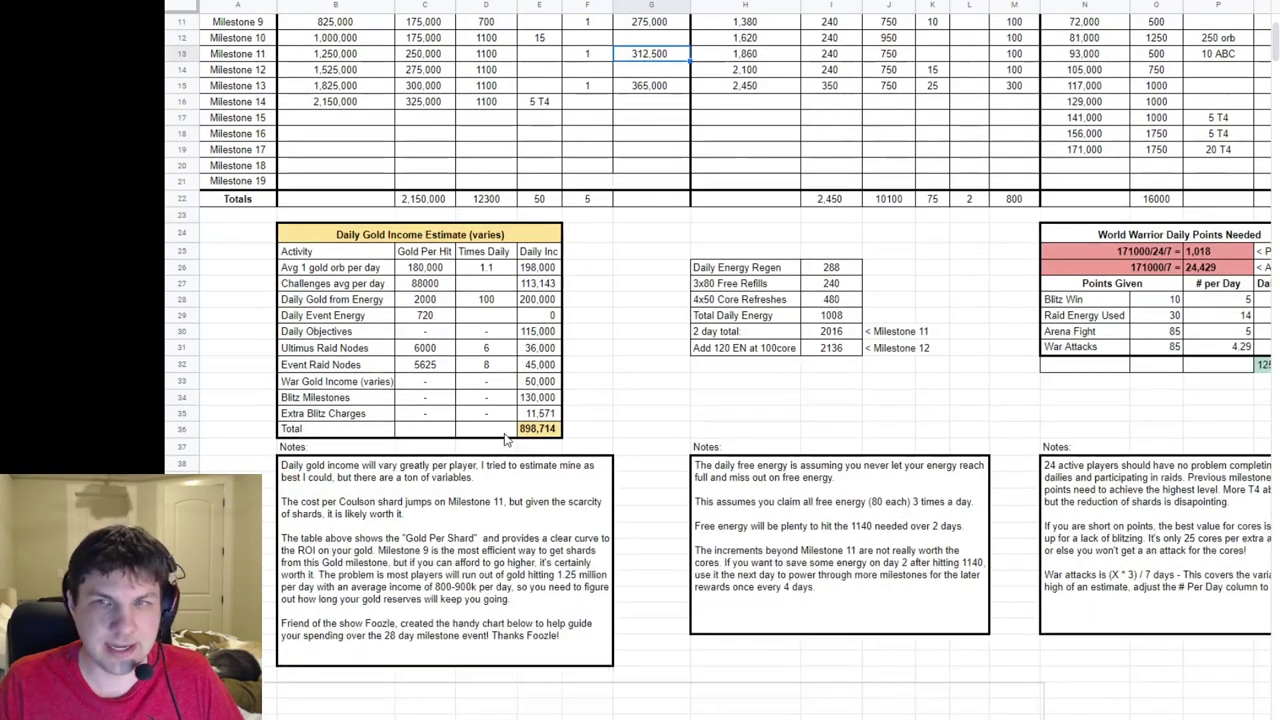
pyautogui.scroll(-1, 505, 440)
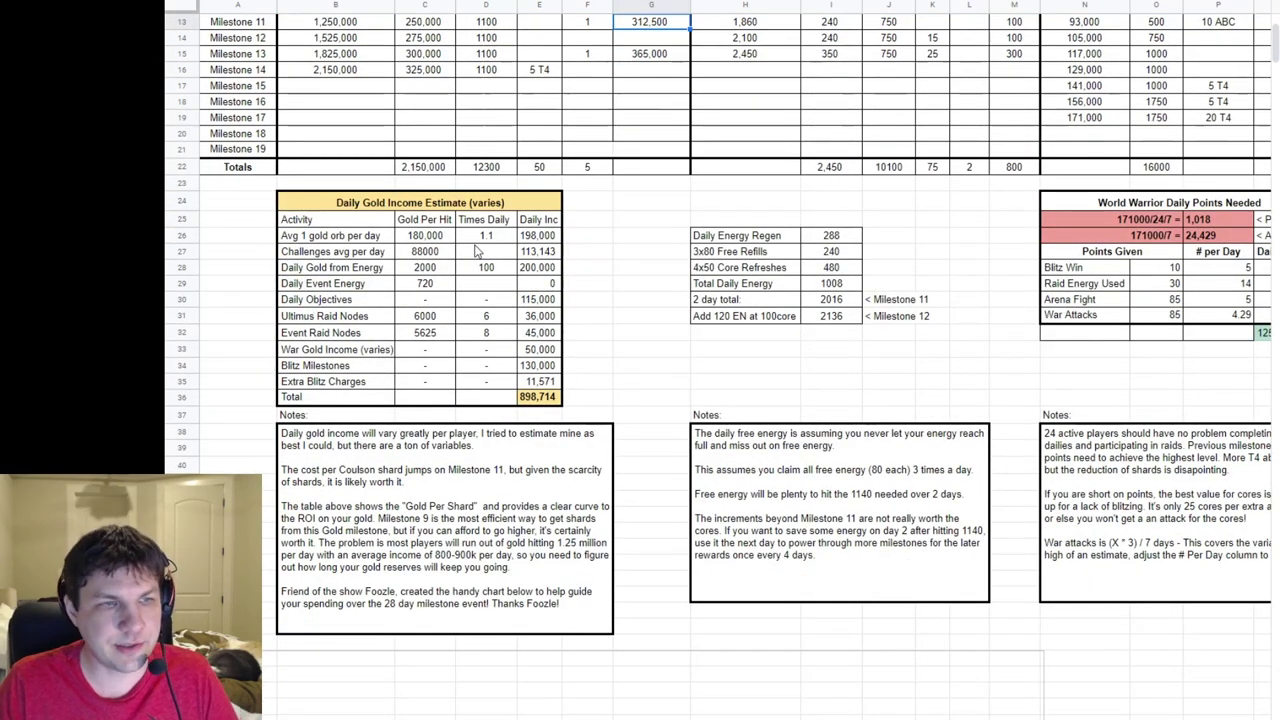
pyautogui.click(483, 236)
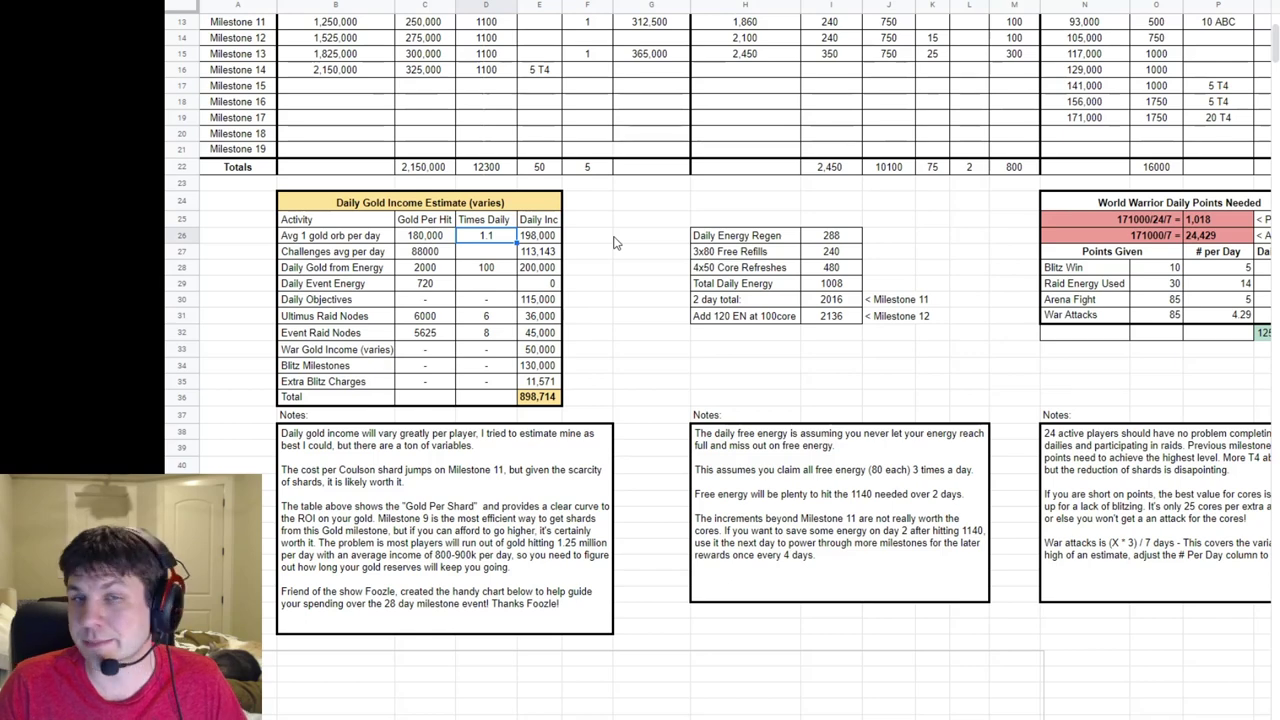
pyautogui.scroll(-5, 614, 242)
pyautogui.click(240, 117)
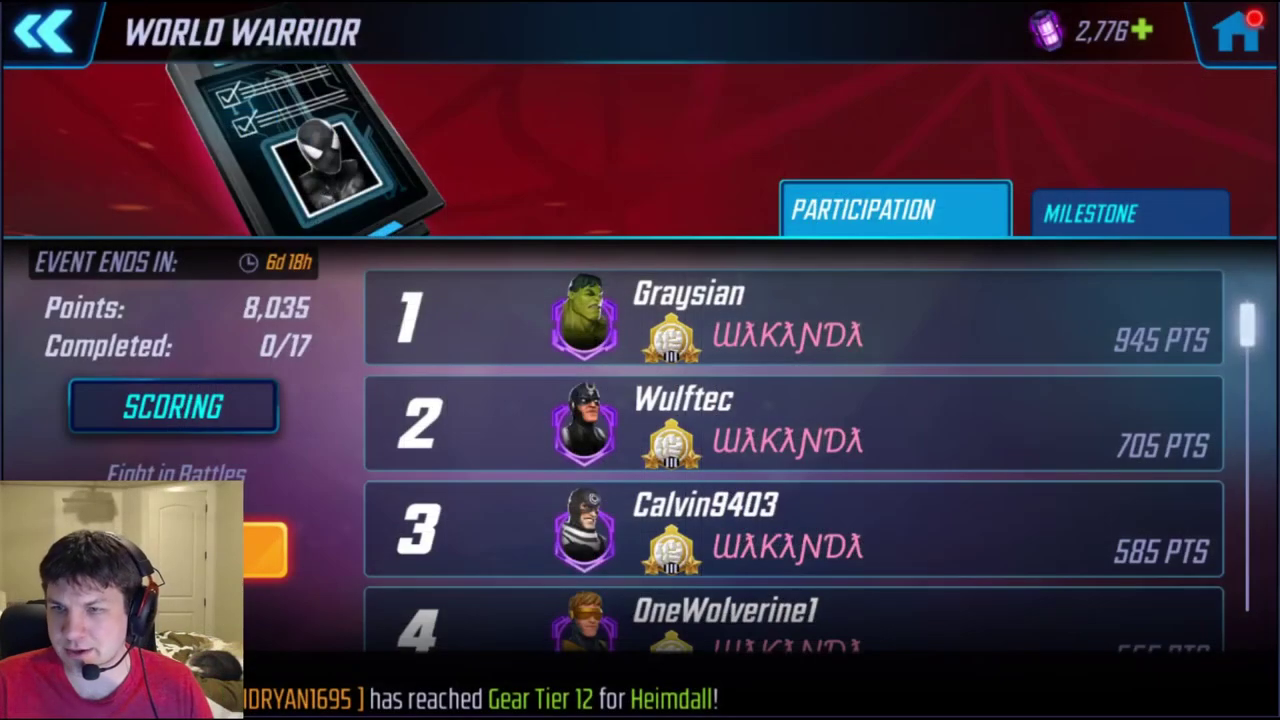
# - Switch to Marvel Strike Force and open the training screen for Invisible Woman from the roster
pyautogui.click(1237, 32)
pyautogui.click(77, 160)
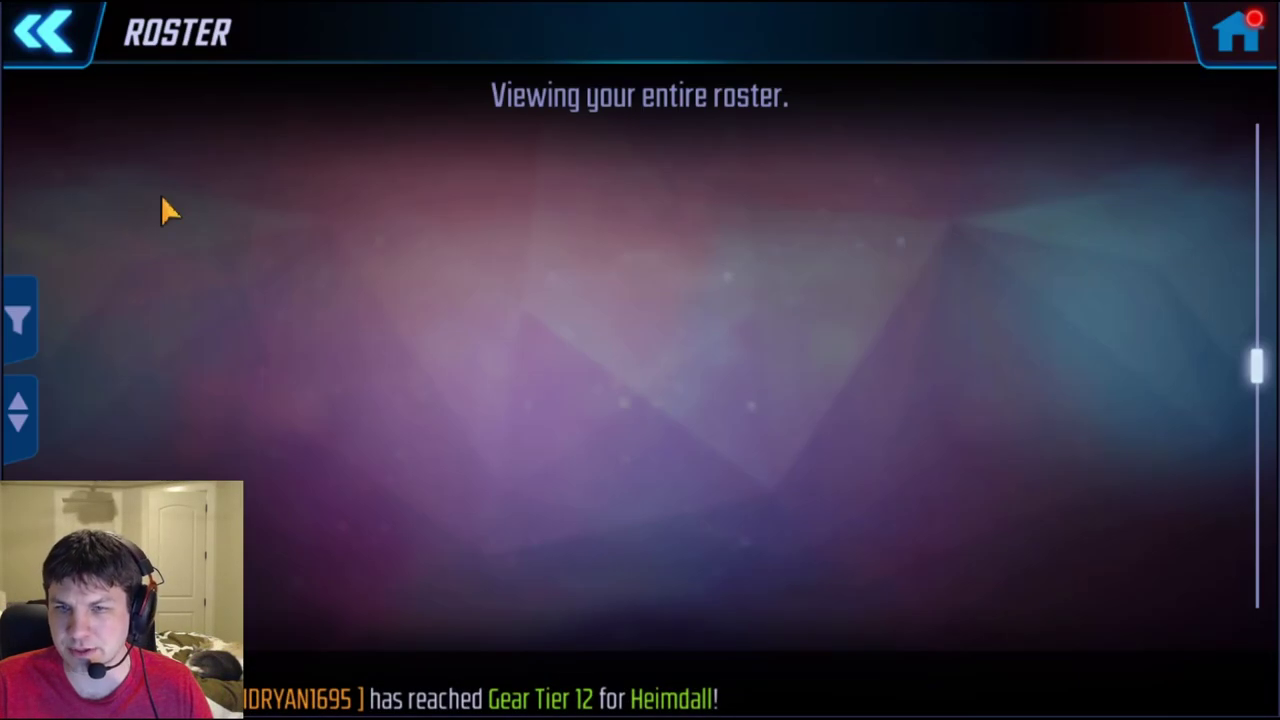
pyautogui.click(162, 248)
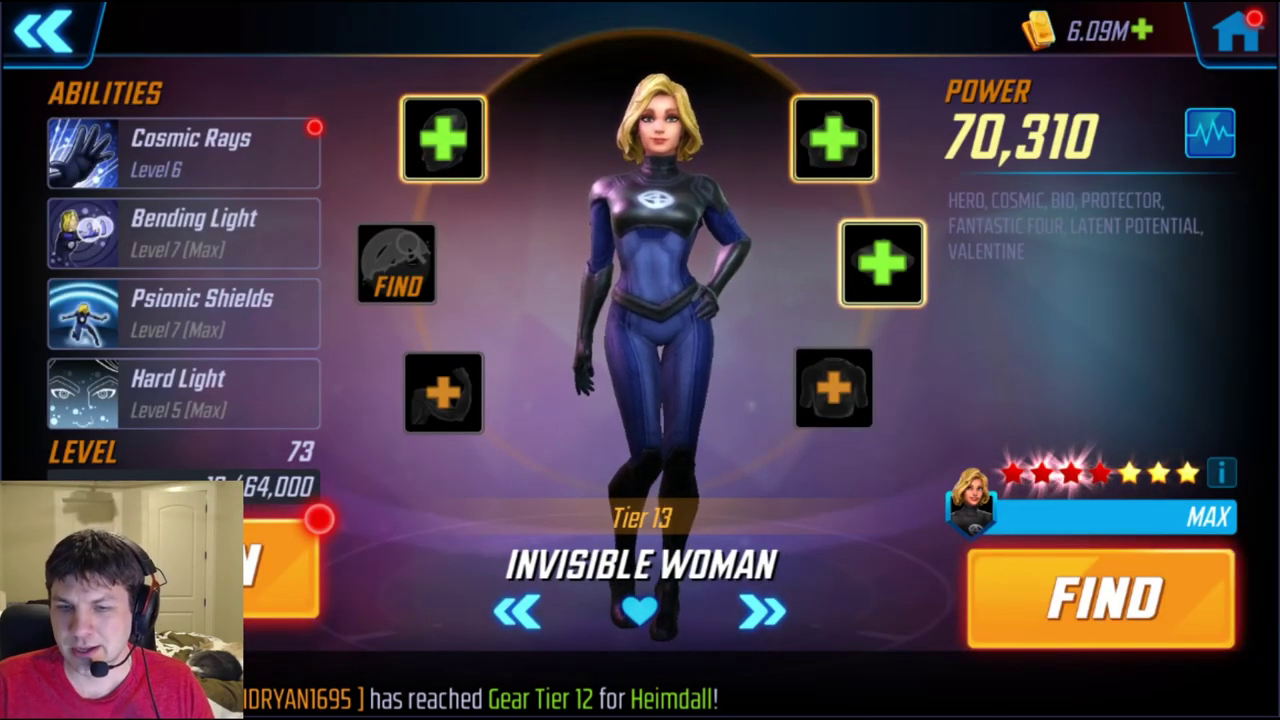
pyautogui.click(280, 565)
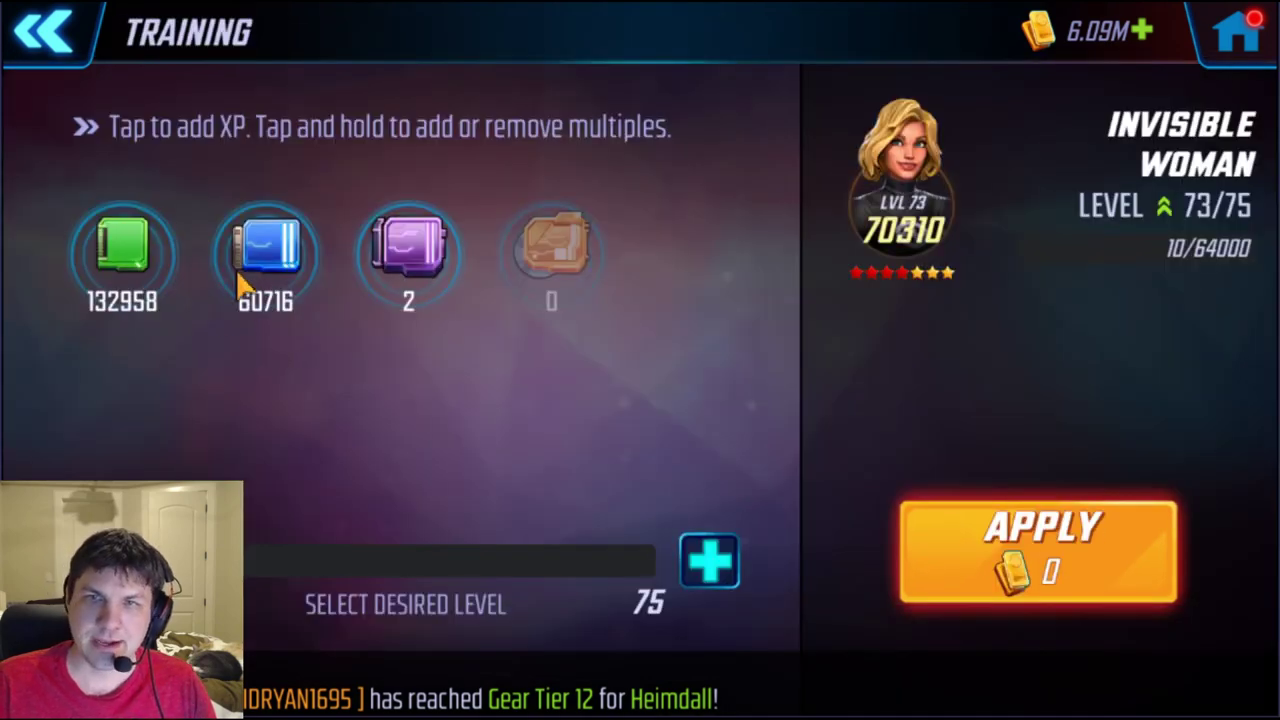
# - Add 11 blue training modules to Invisible Woman's XP selection
pyautogui.click(284, 277)
pyautogui.click(278, 270)
pyautogui.click(278, 270)
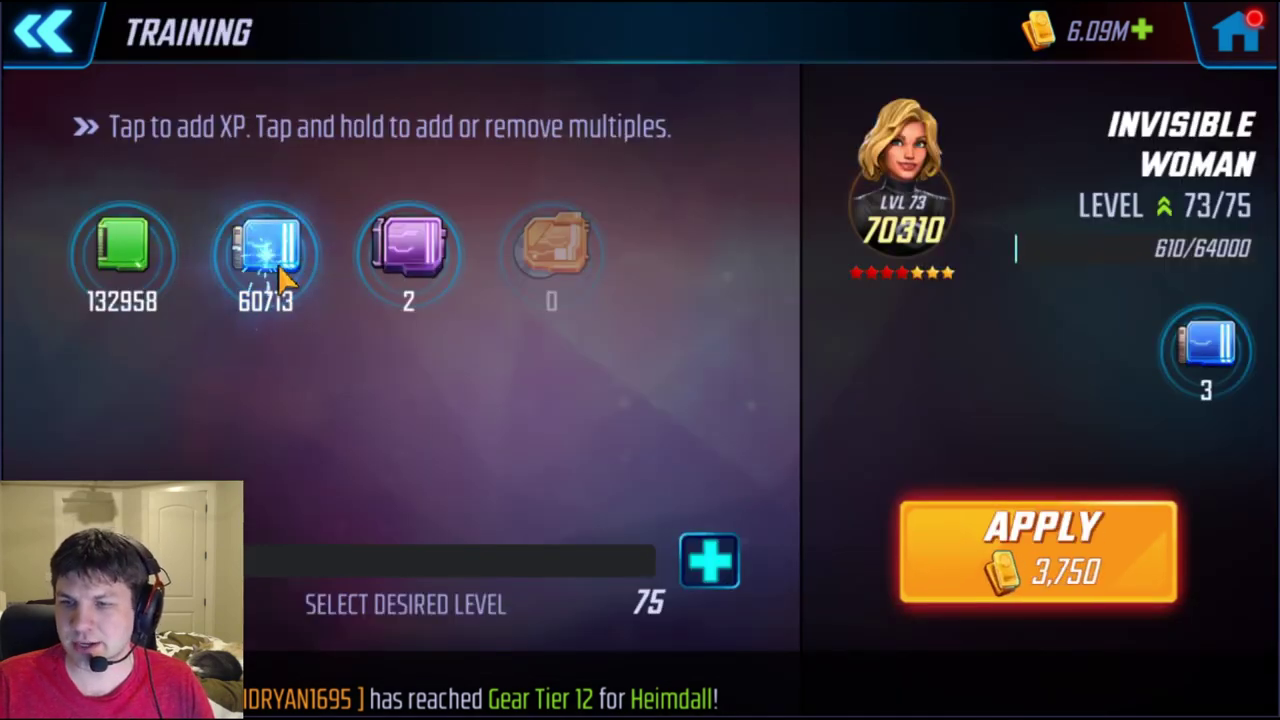
pyautogui.click(278, 270)
pyautogui.click(272, 278)
pyautogui.click(272, 278)
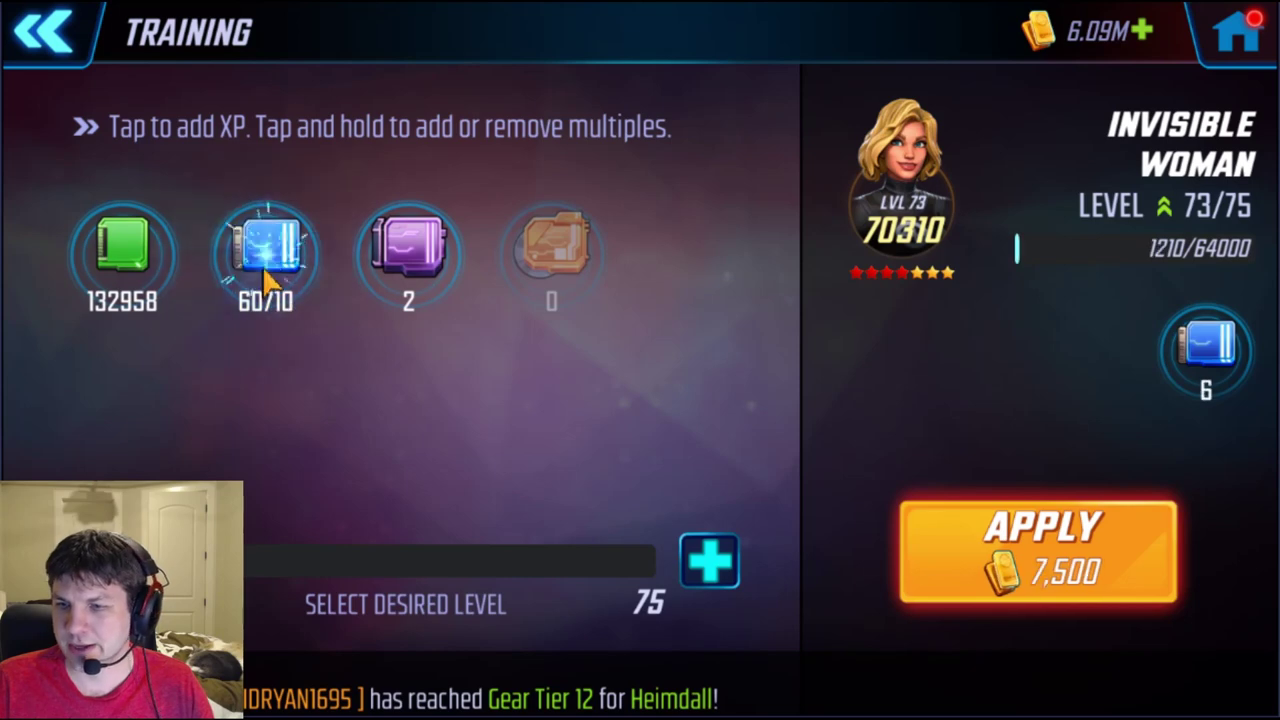
pyautogui.click(270, 276)
pyautogui.click(270, 276)
pyautogui.click(270, 276)
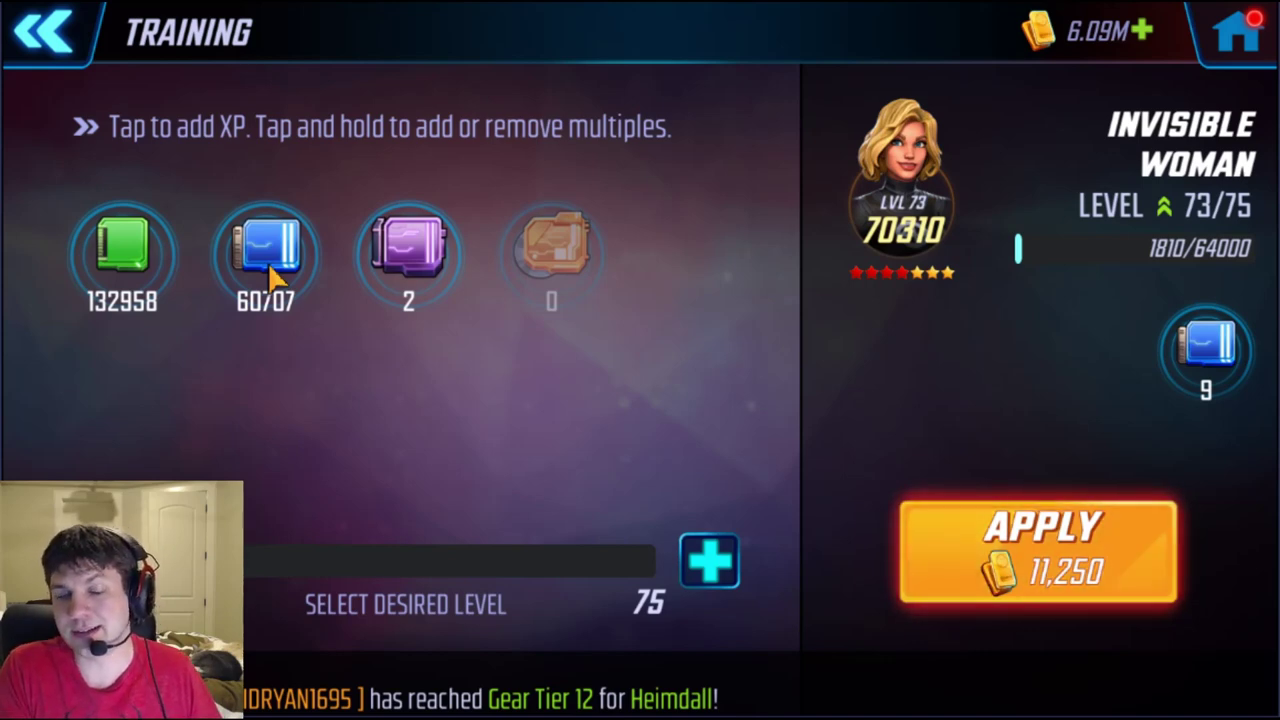
pyautogui.click(268, 262)
pyautogui.click(268, 262)
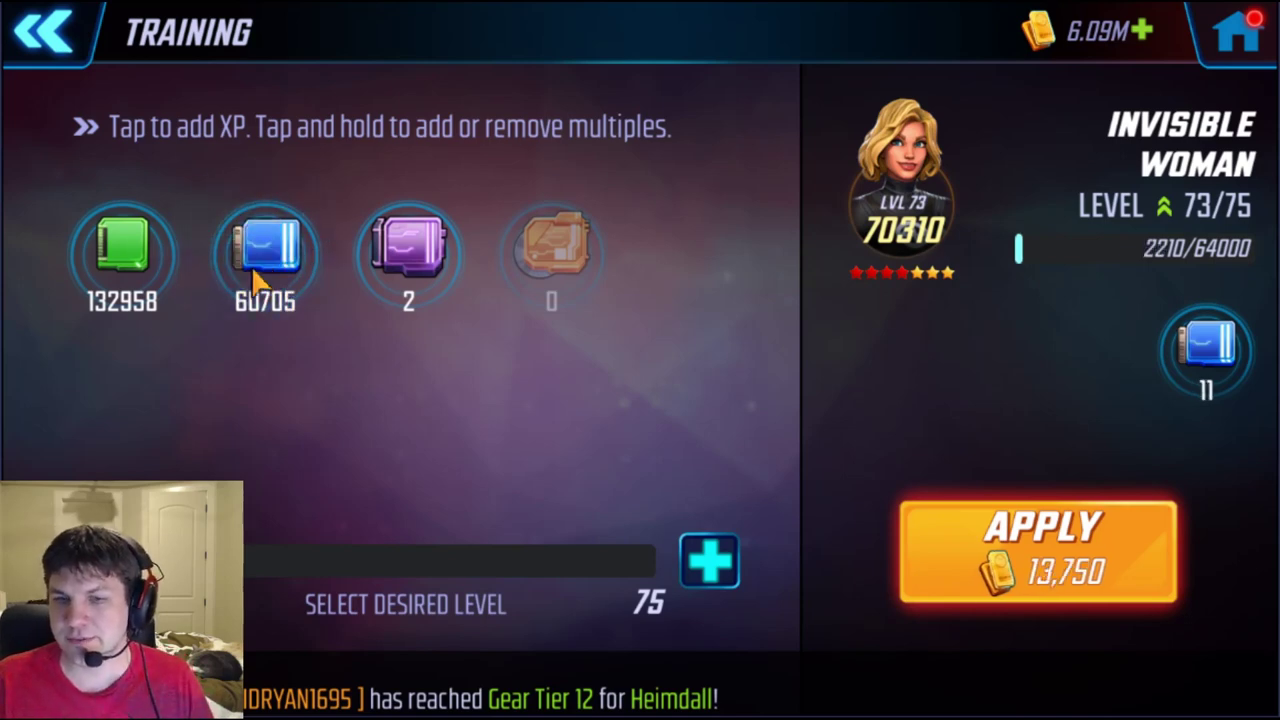
# - Reduce the blue training modules selected for Invisible Woman to 3 and apply the training
pyautogui.click(1206, 345)
pyautogui.click(1206, 345)
pyautogui.click(1206, 345)
pyautogui.click(1206, 345)
pyautogui.click(1206, 345)
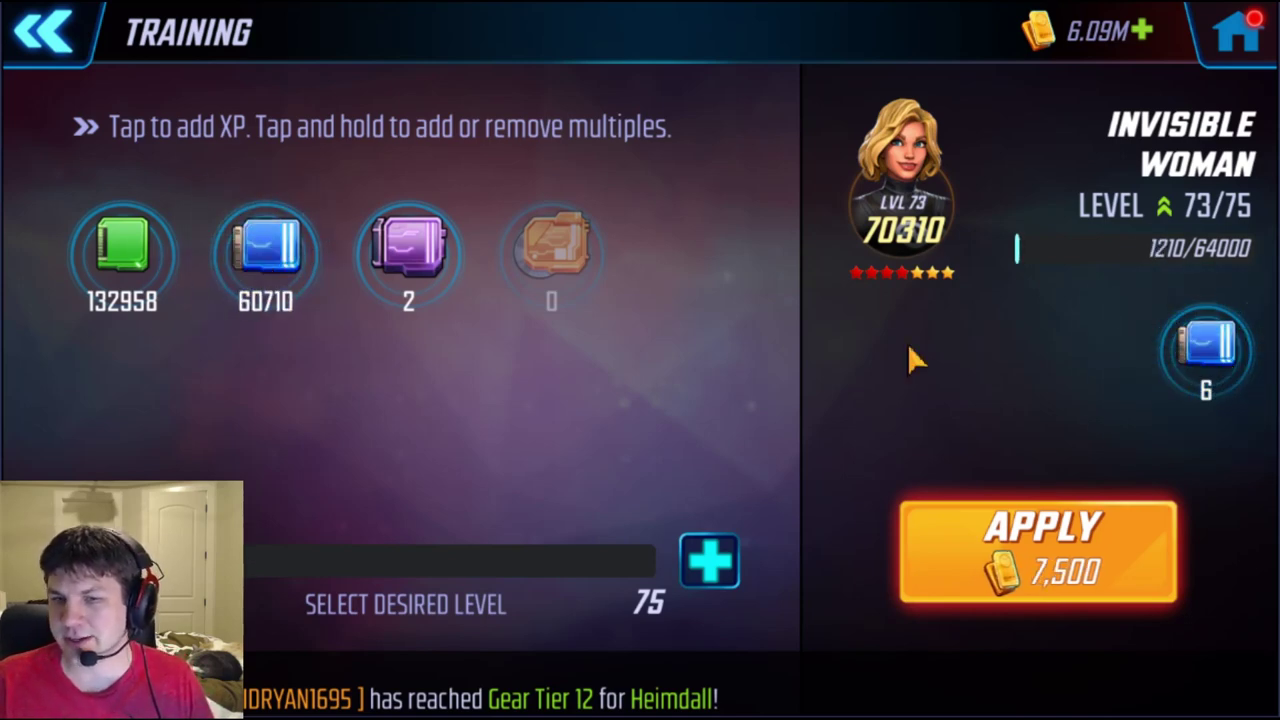
pyautogui.click(300, 256)
pyautogui.click(1206, 345)
pyautogui.click(1206, 345)
pyautogui.click(1206, 345)
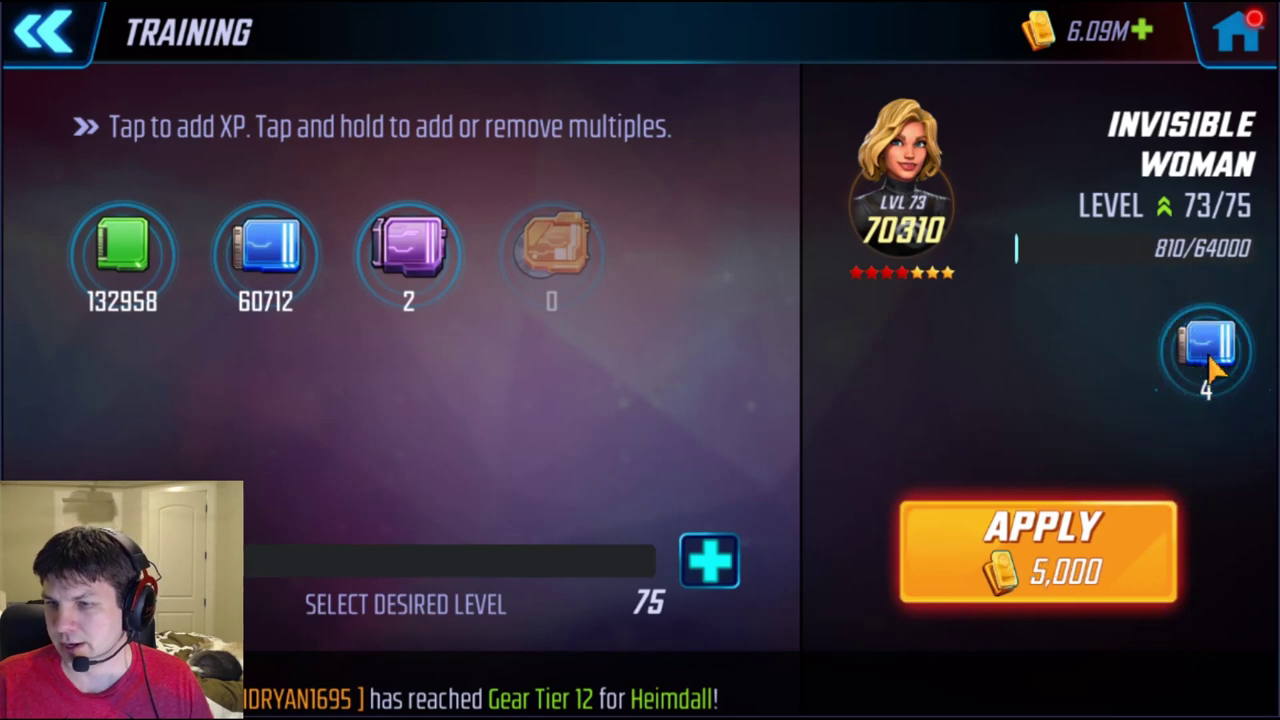
pyautogui.click(1206, 345)
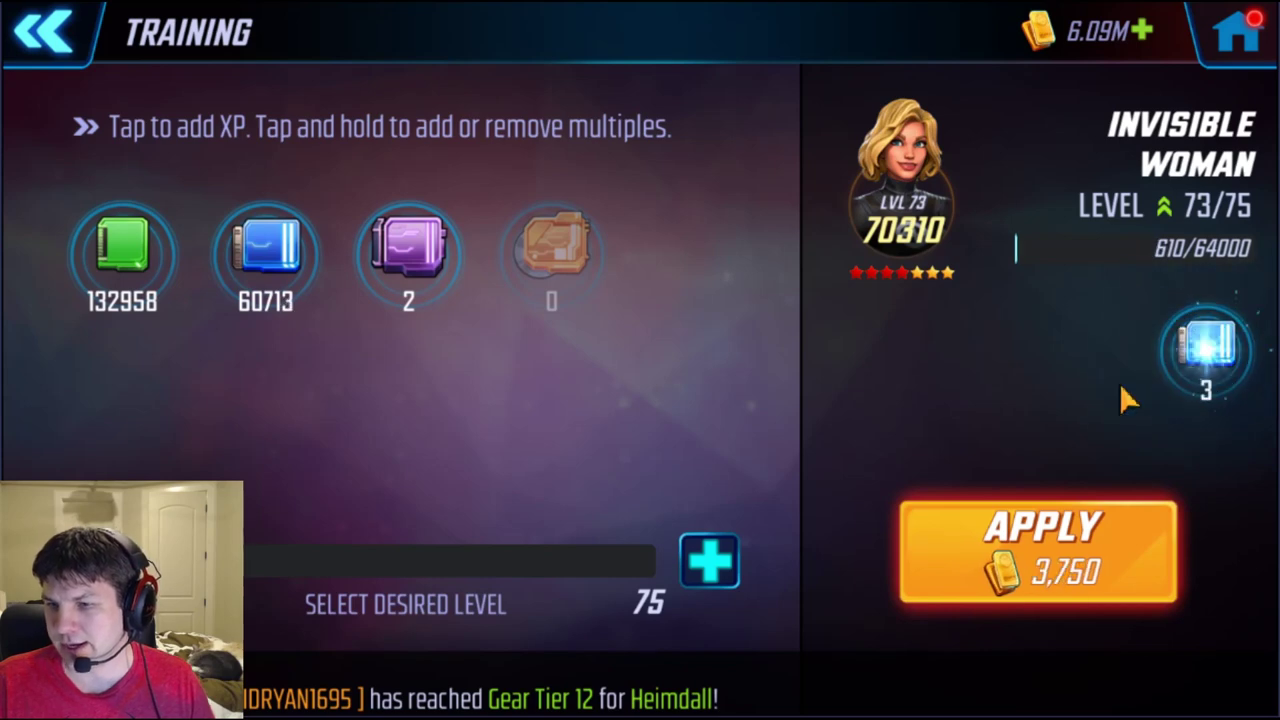
pyautogui.click(1030, 572)
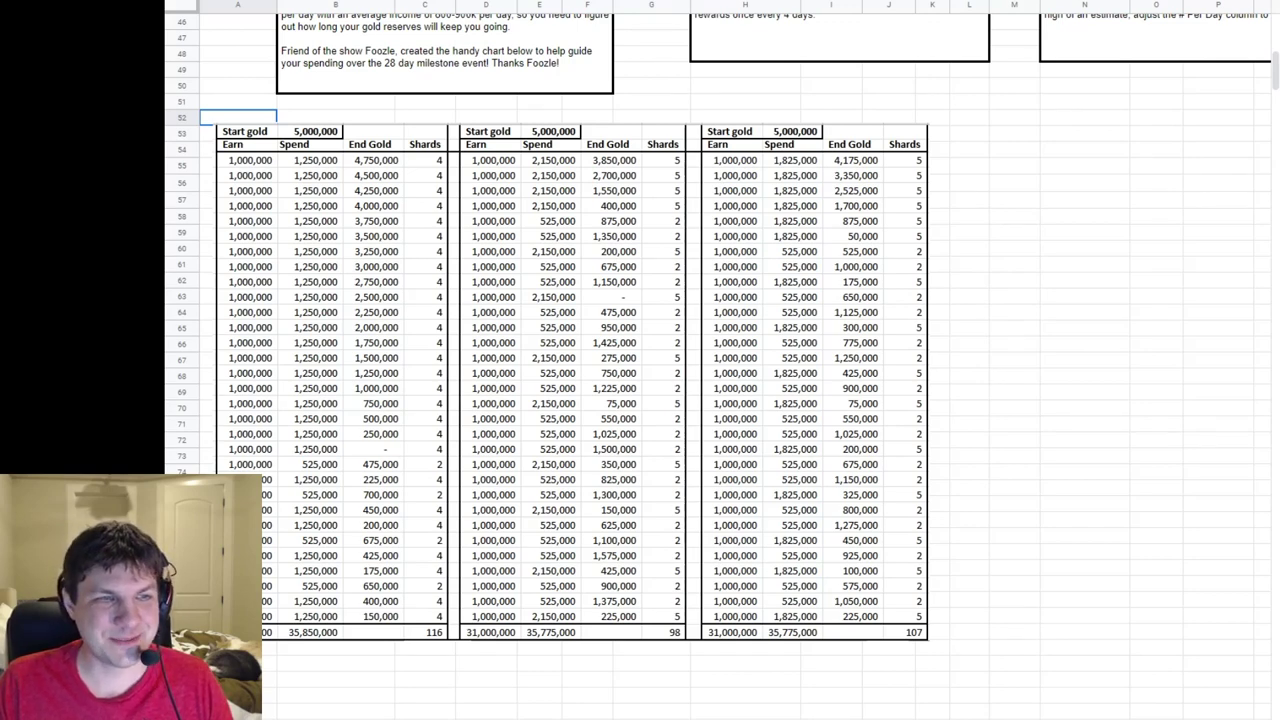
# - Return to the spreadsheet and compare the milestone tables with the gold spending charts that start at 5,000,000 gold
pyautogui.scroll(10, 640, 380)
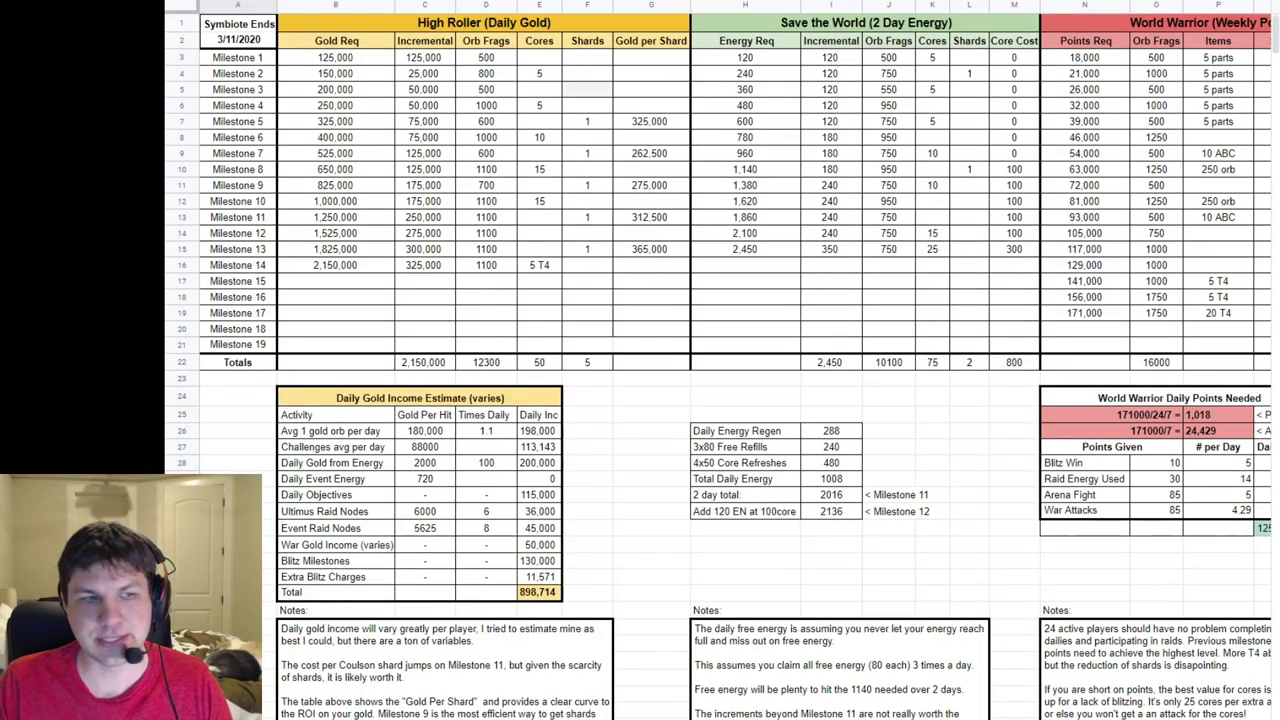
pyautogui.scroll(-10, 640, 380)
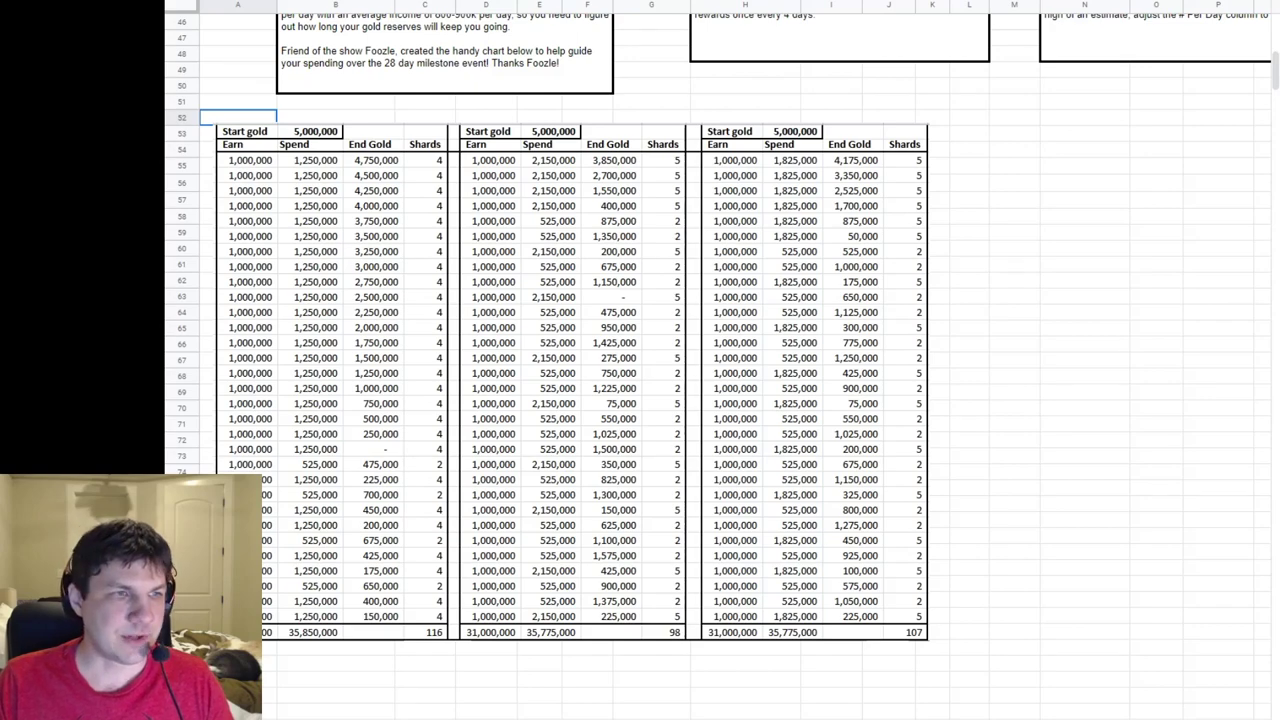
pyautogui.scroll(15, 720, 370)
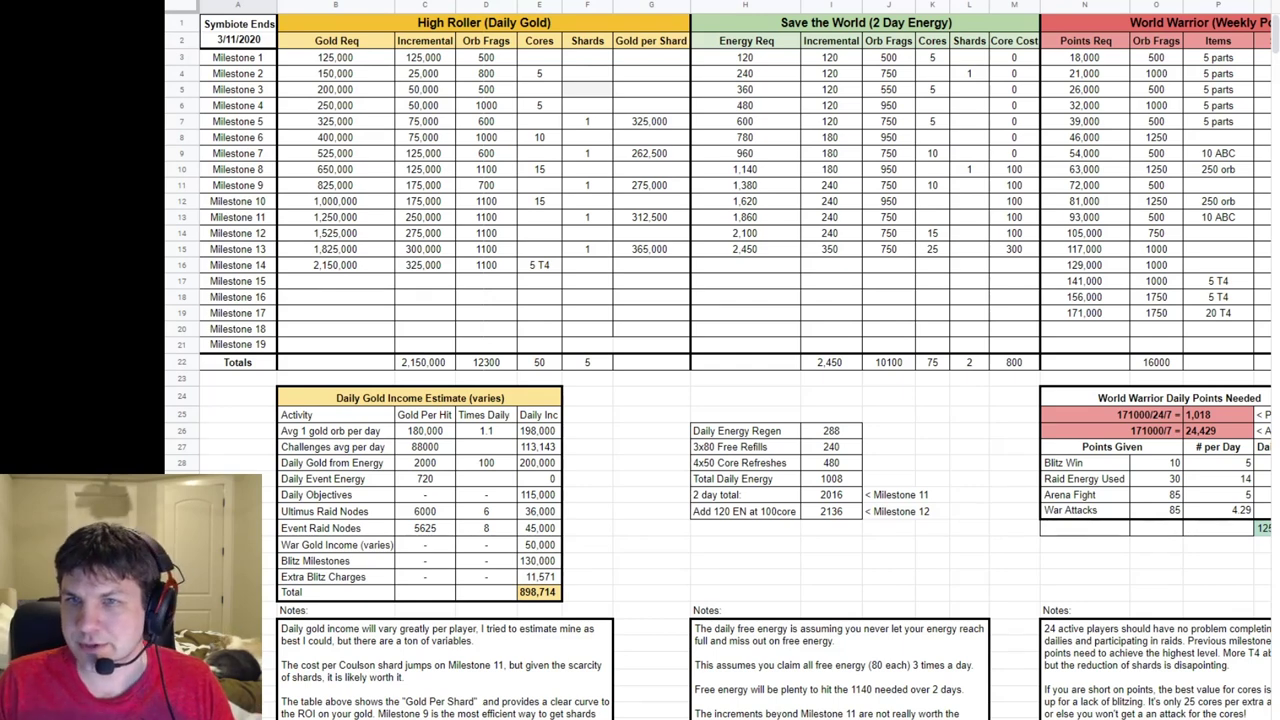
# - Examine the Save the World Milestone 8 shard and energy requirement against the daily energy, free refill and core refresh figures
pyautogui.click(969, 169)
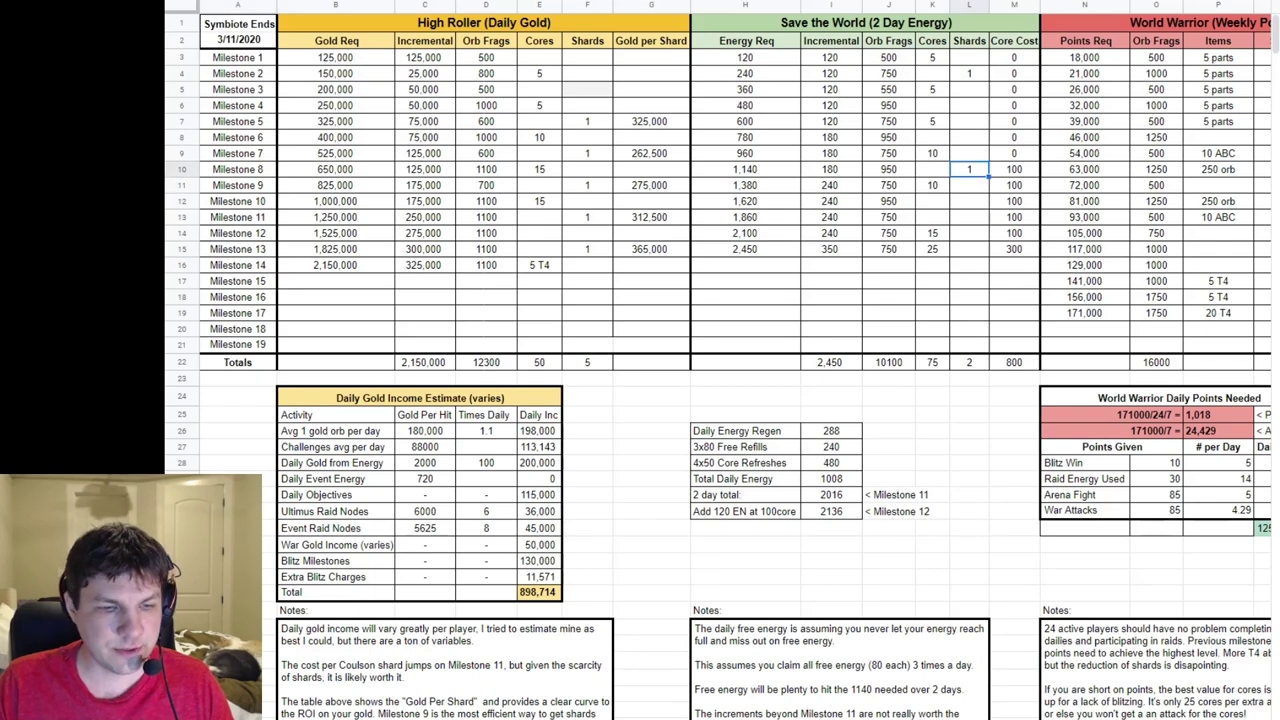
pyautogui.hscroll(4, 812, 680)
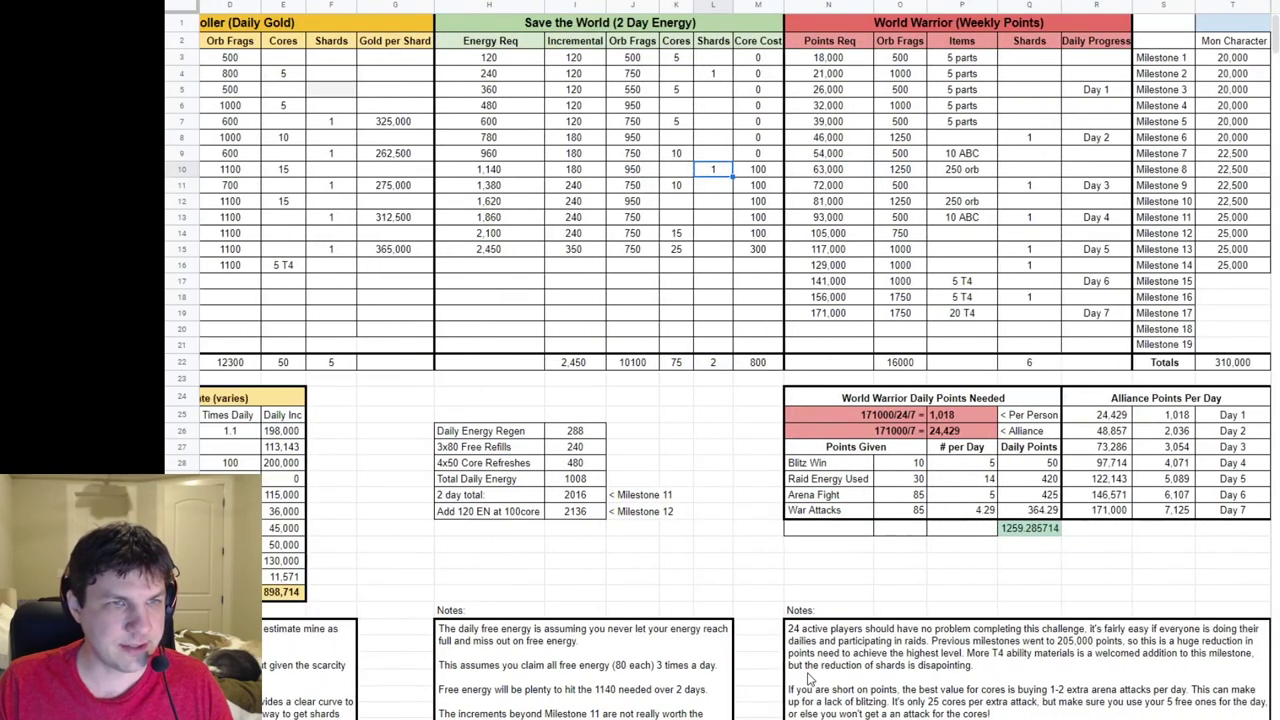
pyautogui.click(574, 482)
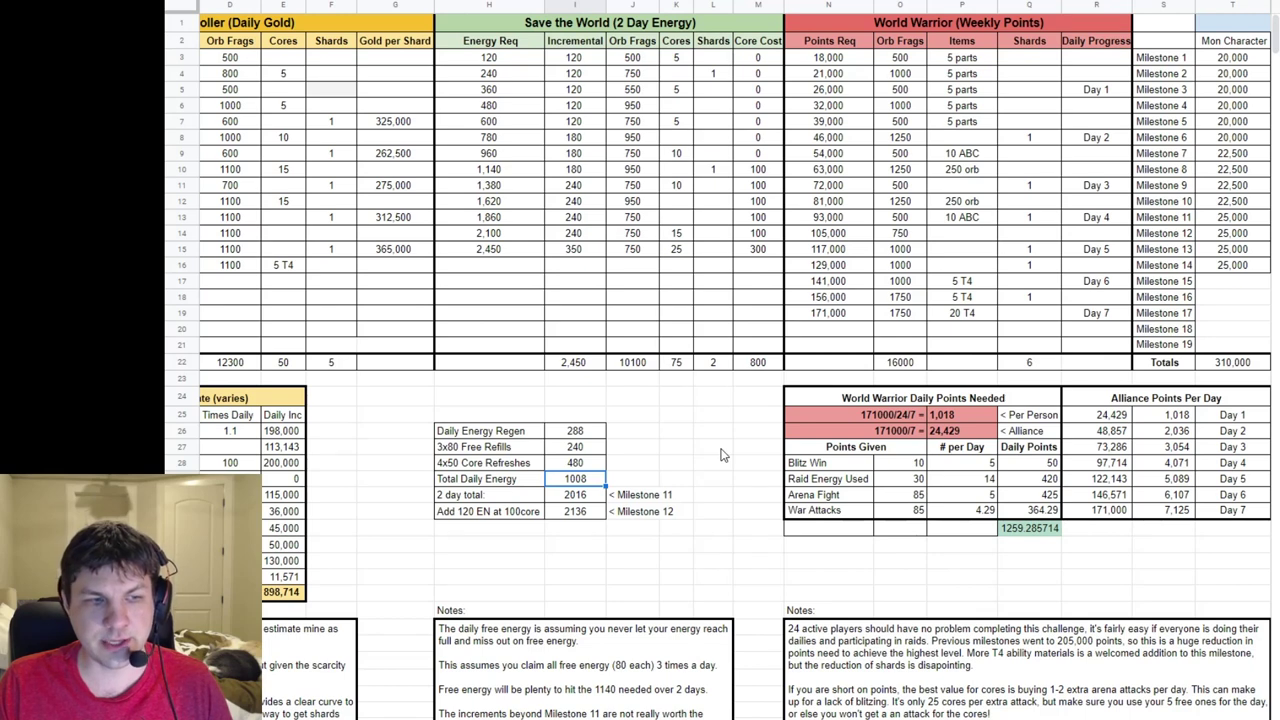
pyautogui.click(587, 465)
pyautogui.click(599, 450)
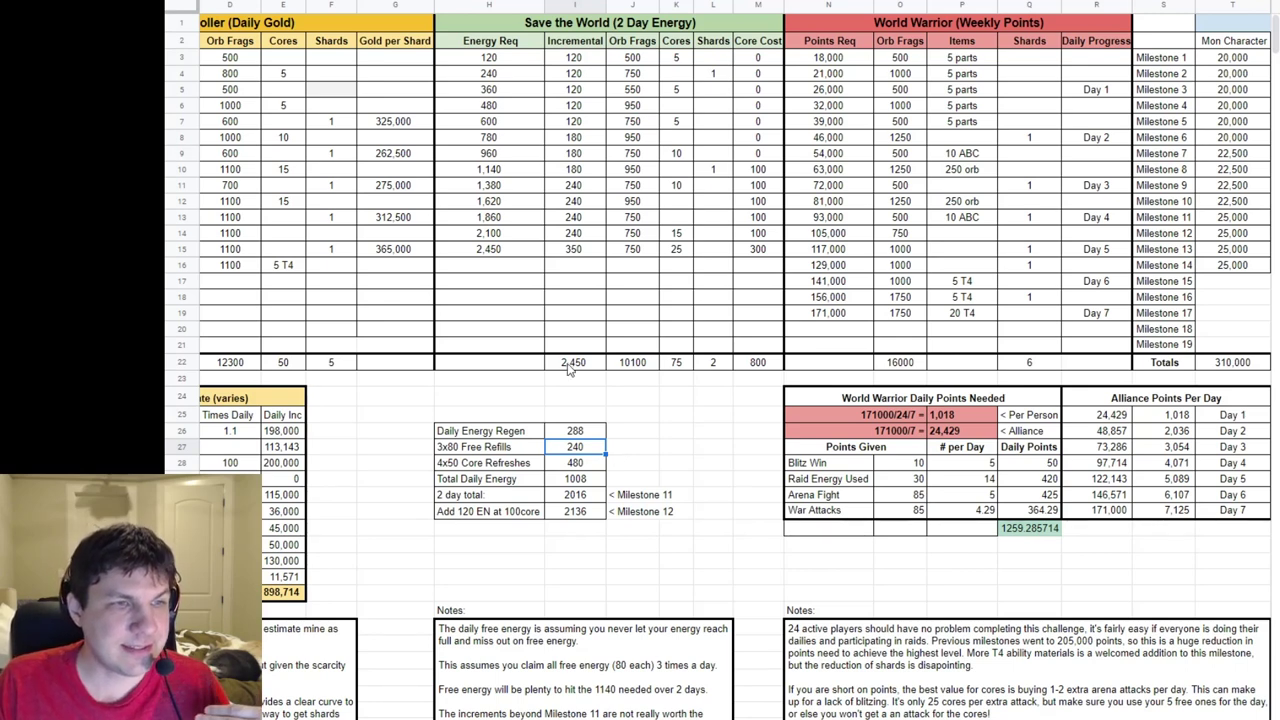
pyautogui.click(716, 172)
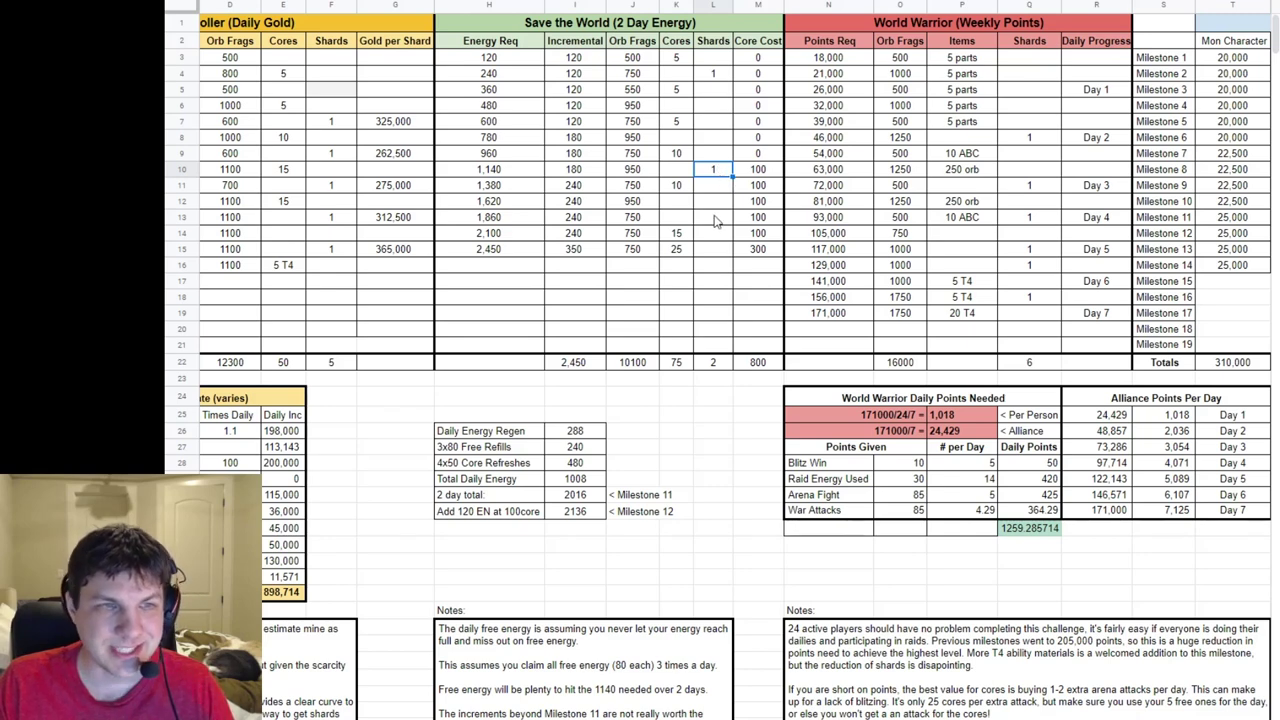
pyautogui.click(507, 176)
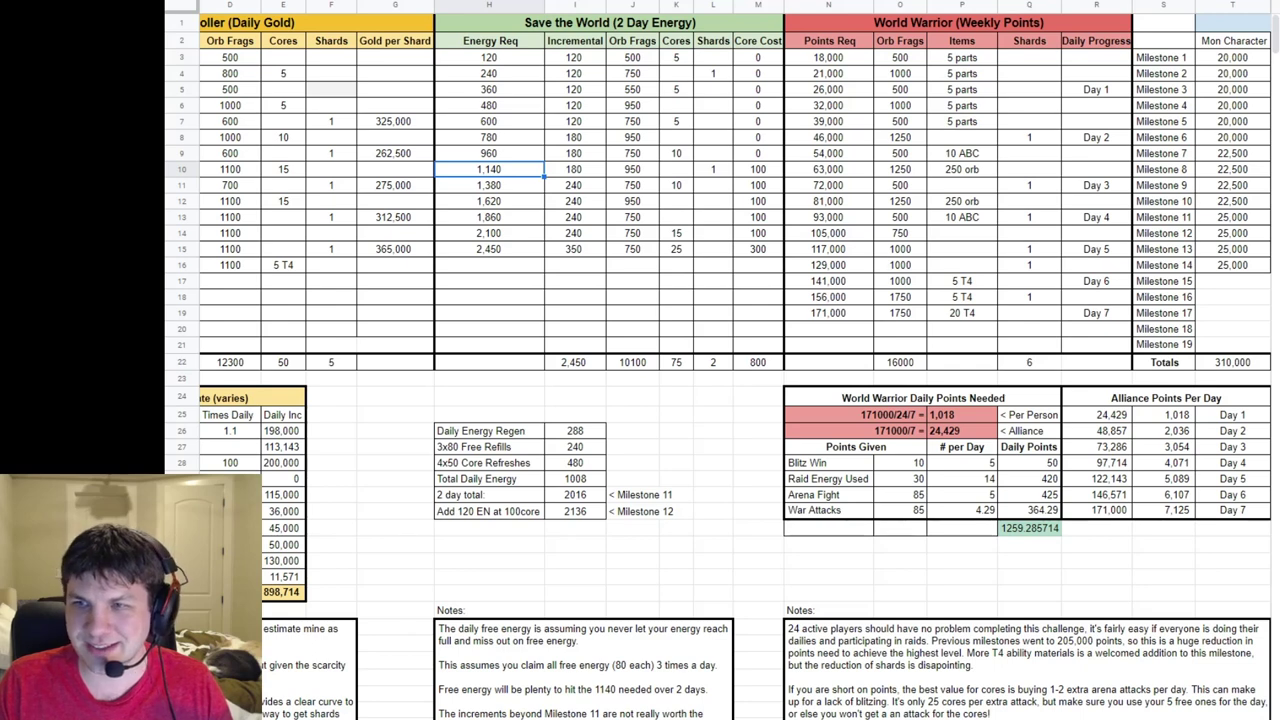
# - Compare the Save the World requirements and rewards for Milestones 8, 12 and 13 with the two-day energy totals
pyautogui.click(520, 237)
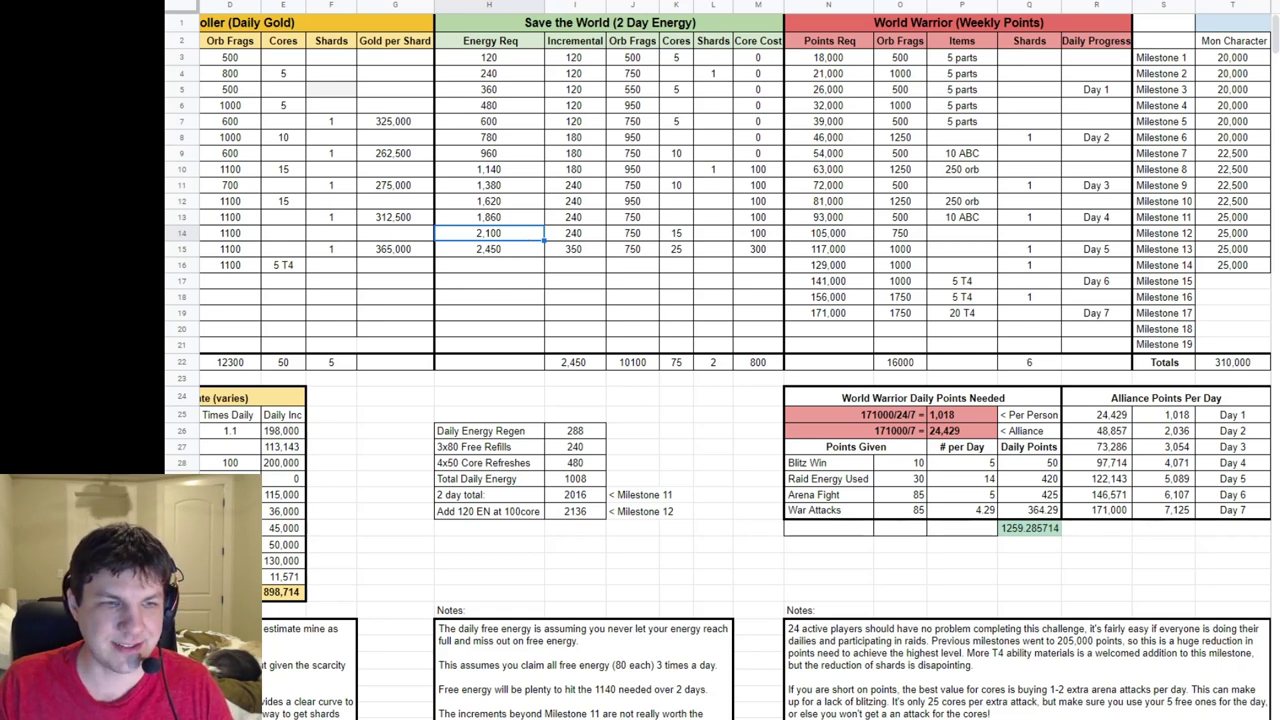
pyautogui.click(617, 496)
pyautogui.click(622, 512)
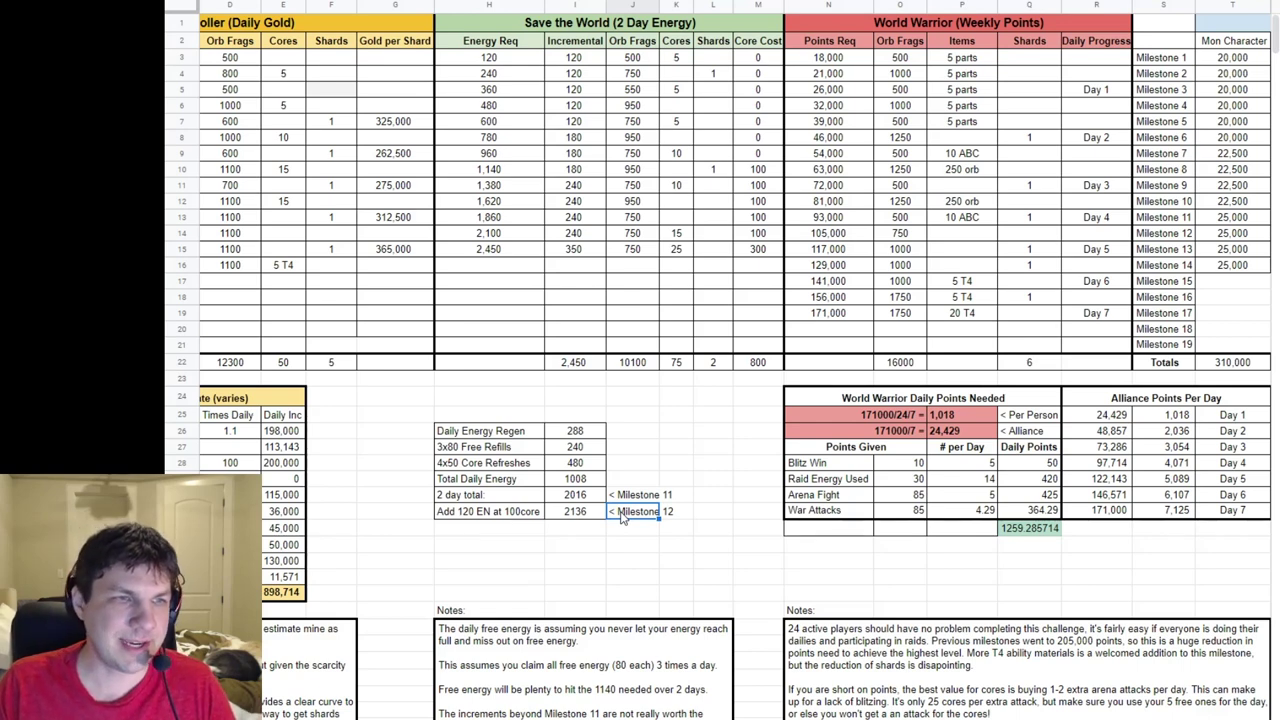
pyautogui.click(521, 175)
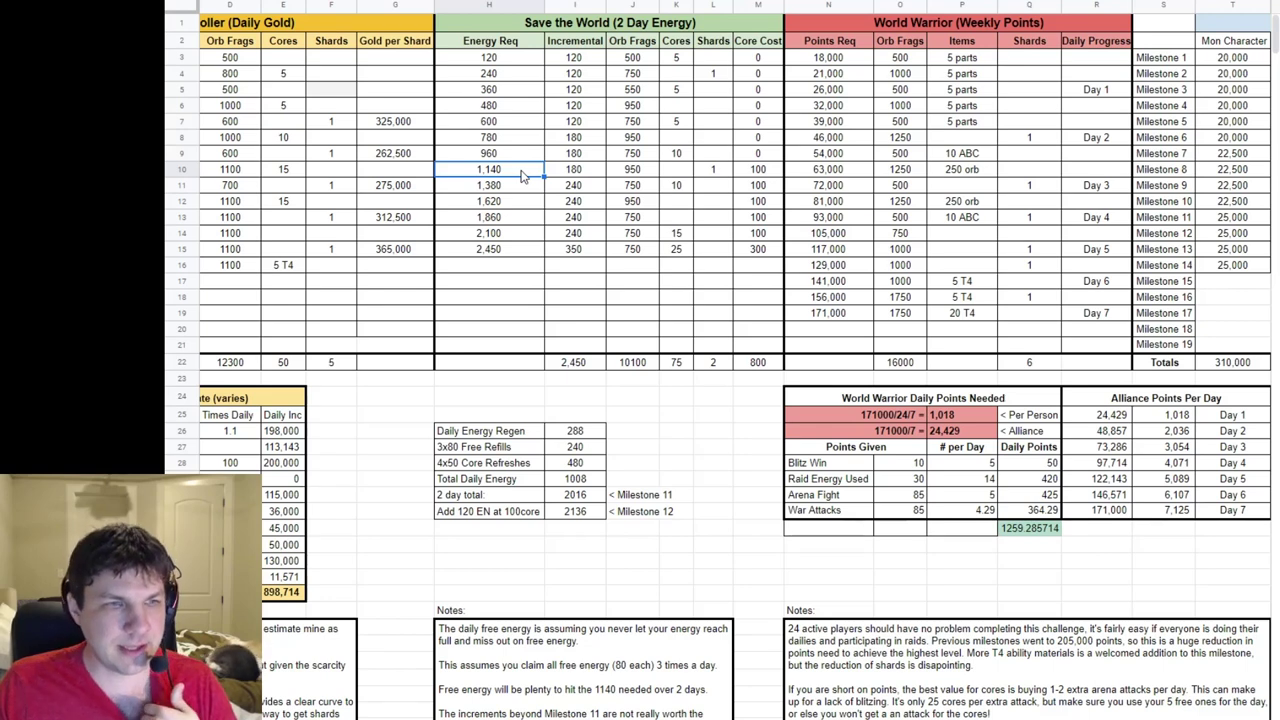
pyautogui.click(584, 255)
pyautogui.click(631, 254)
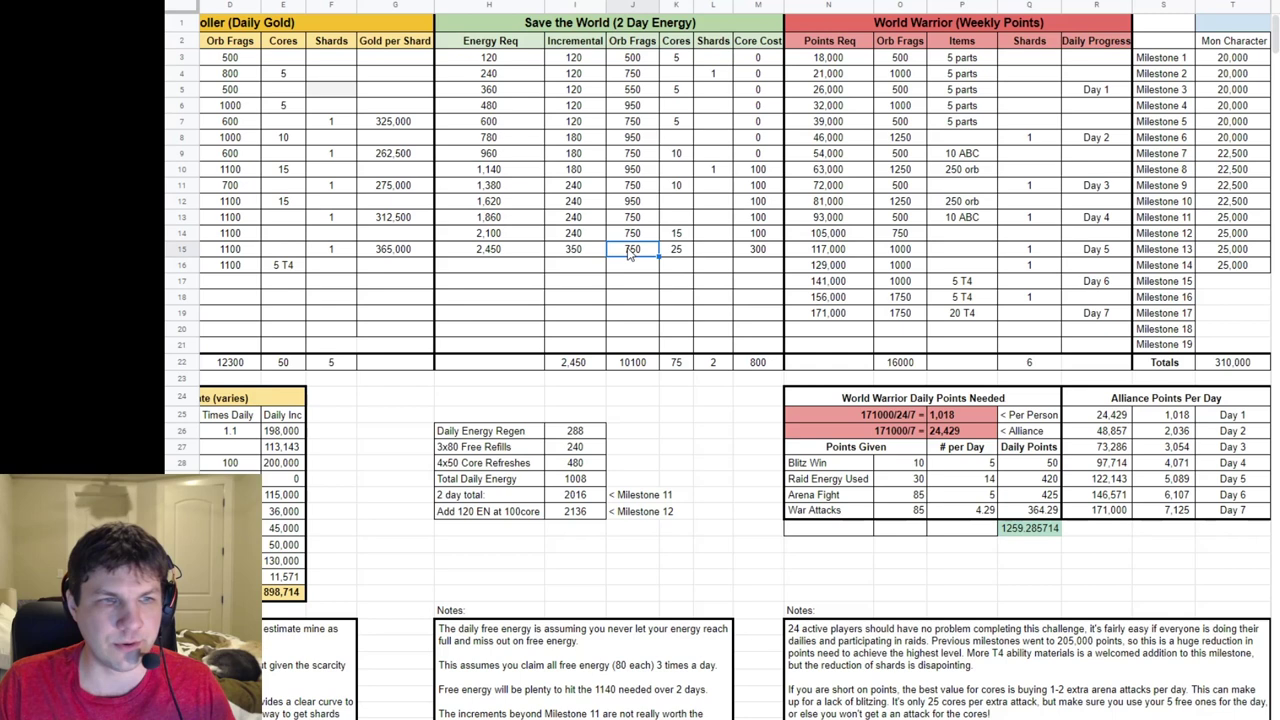
pyautogui.click(680, 255)
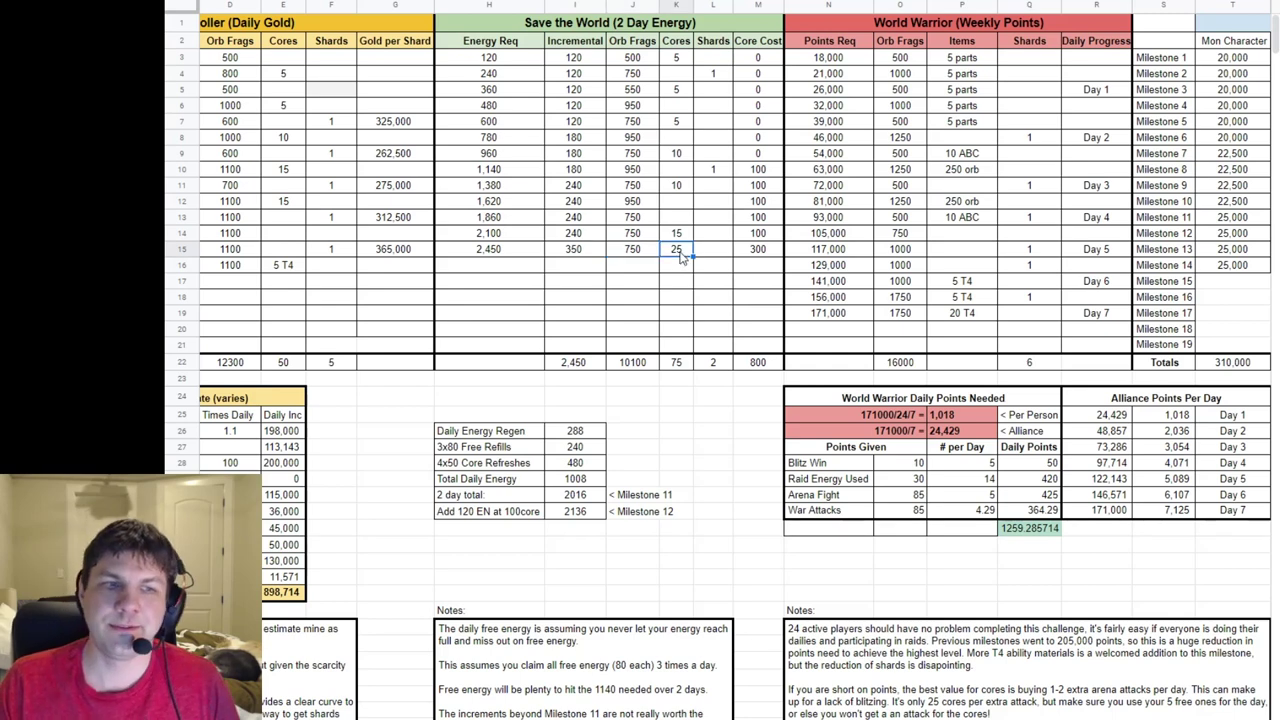
# - Weigh the Save the World Milestone 8 shard against the energy needs and core rewards of Milestones 11 to 13
pyautogui.click(500, 170)
pyautogui.click(709, 172)
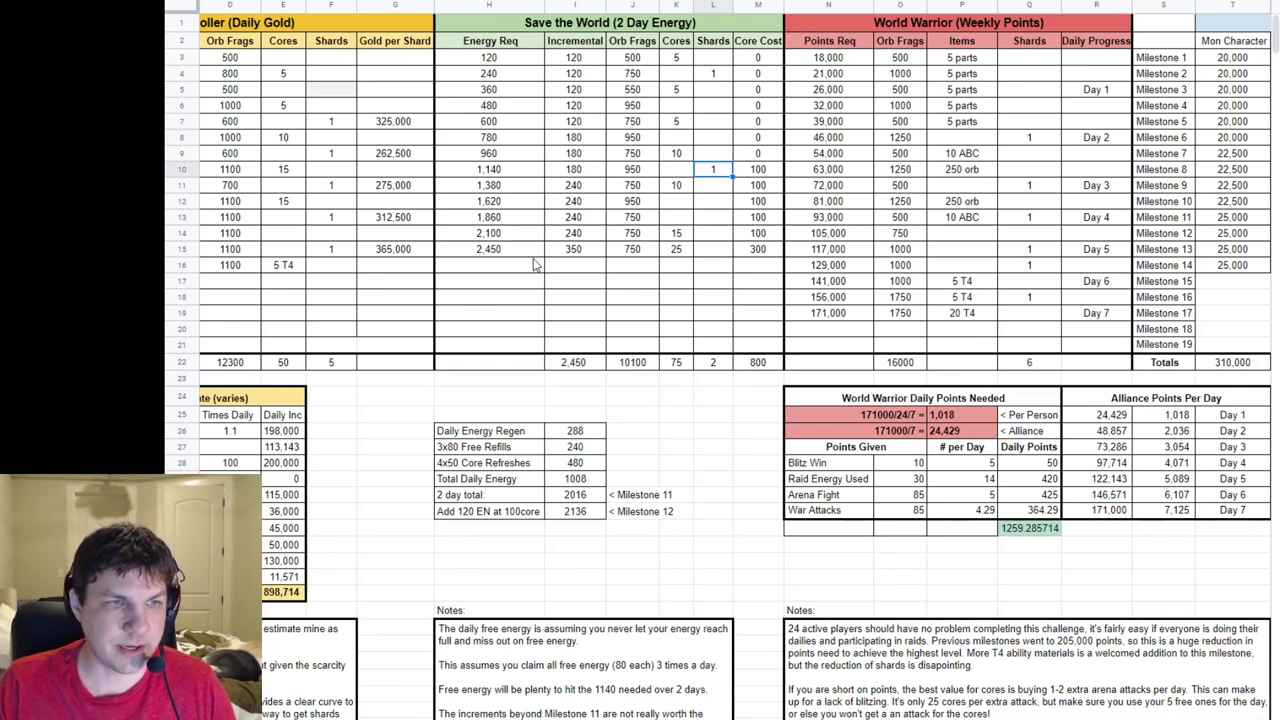
pyautogui.click(686, 253)
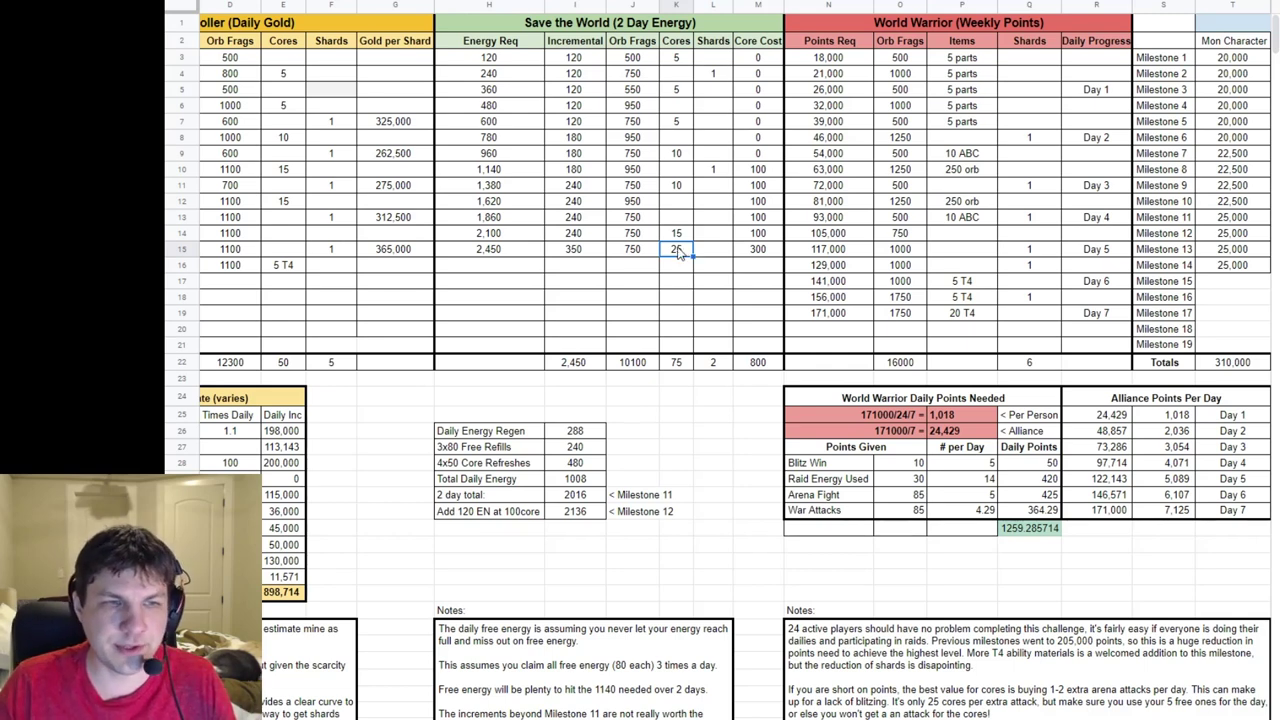
pyautogui.click(509, 172)
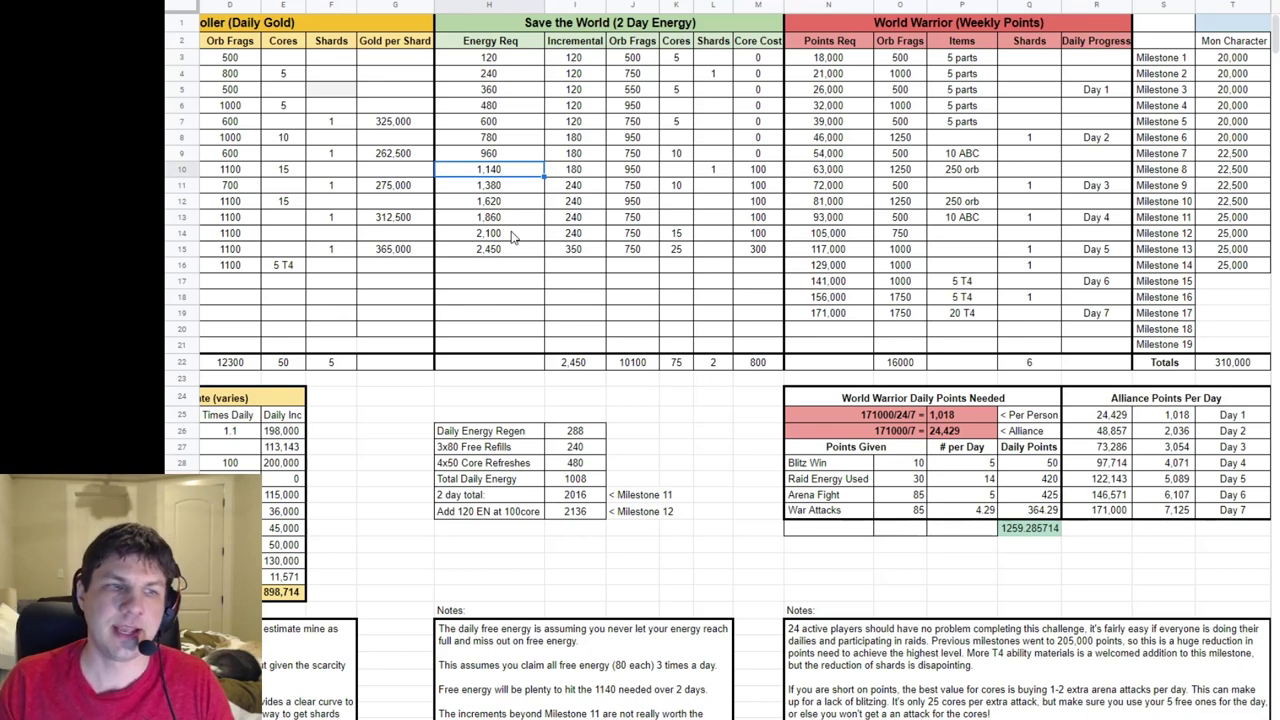
pyautogui.click(682, 250)
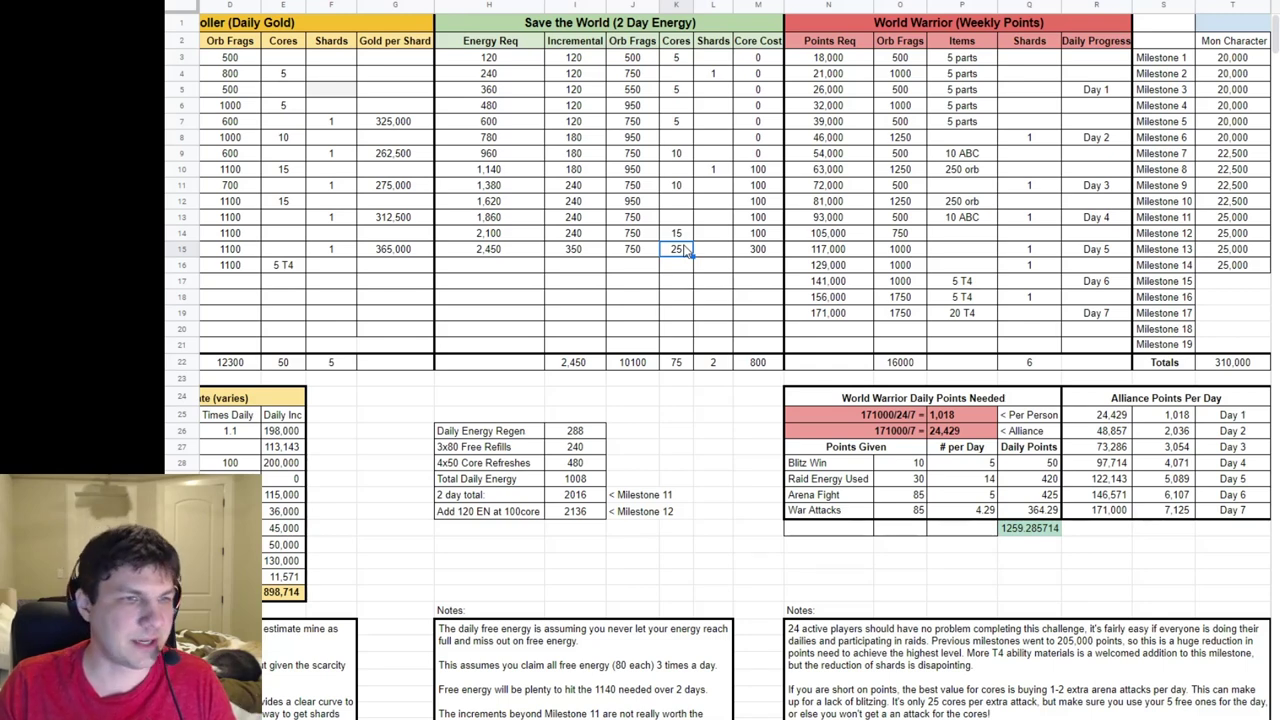
pyautogui.click(496, 222)
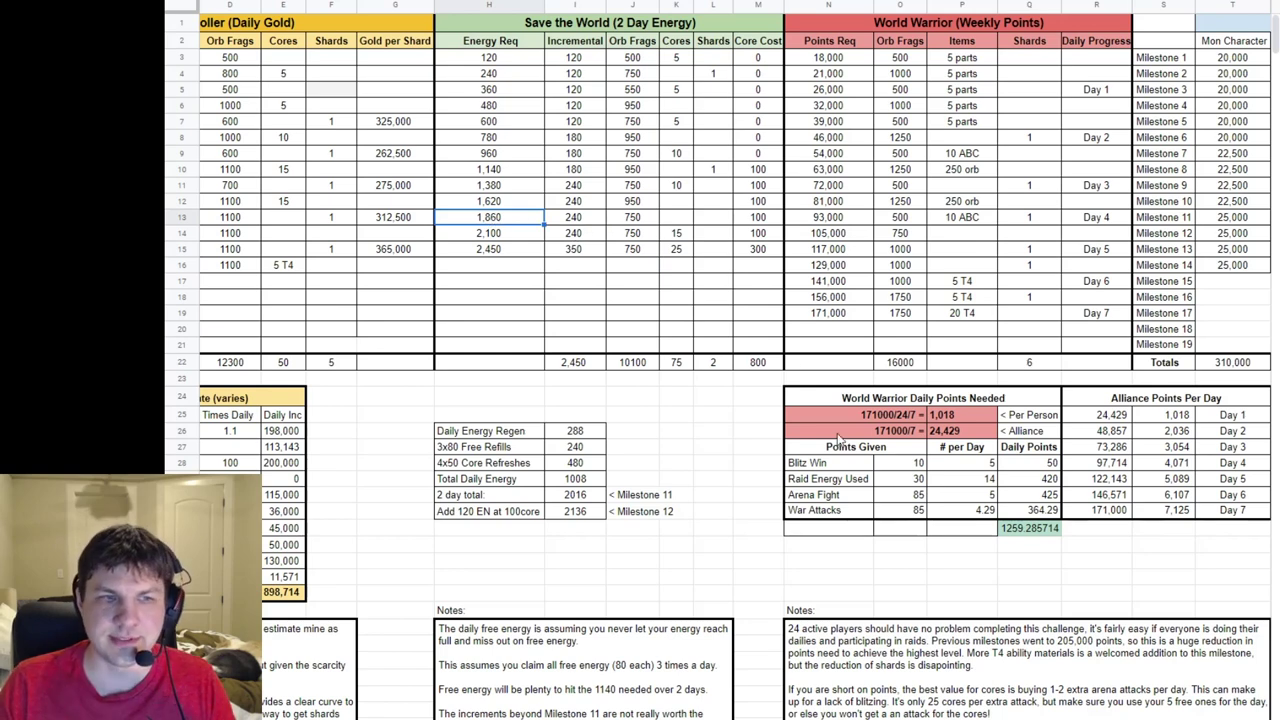
pyautogui.click(591, 238)
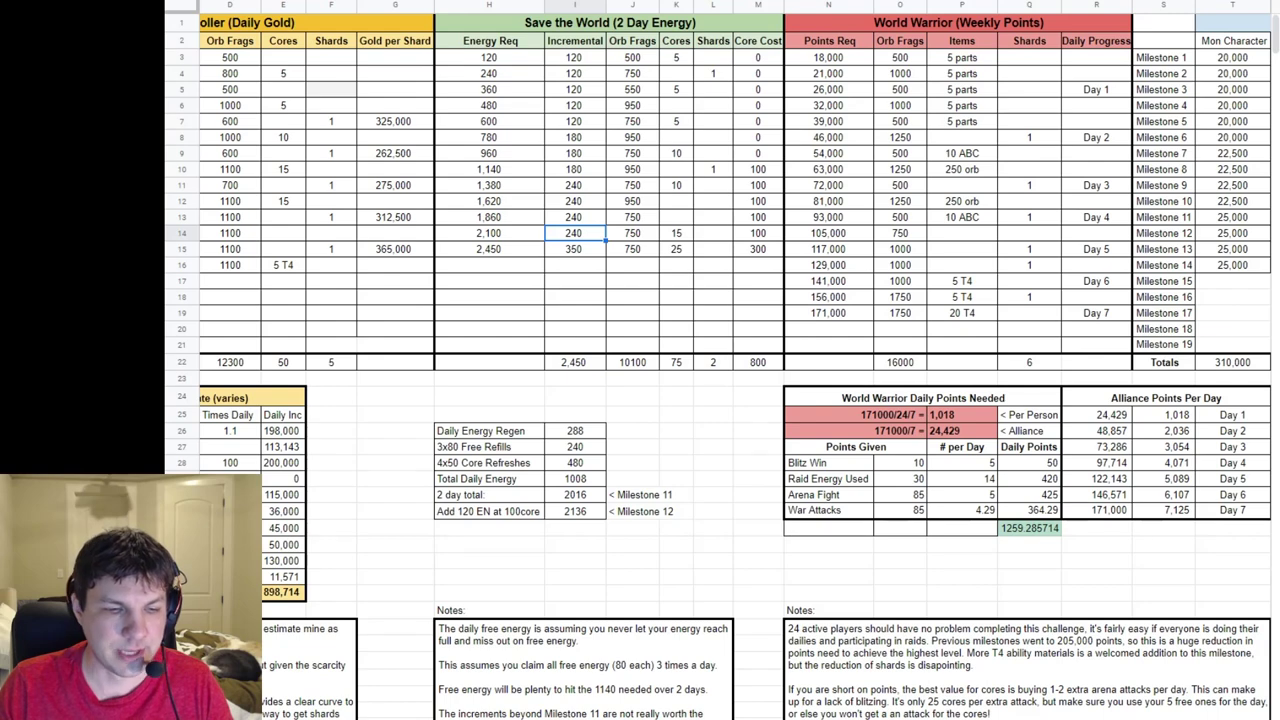
# - Examine the World Warrior weekly points requirements from the first milestone to the last alongside the Save the World table
pyautogui.hscroll(10, 658, 672)
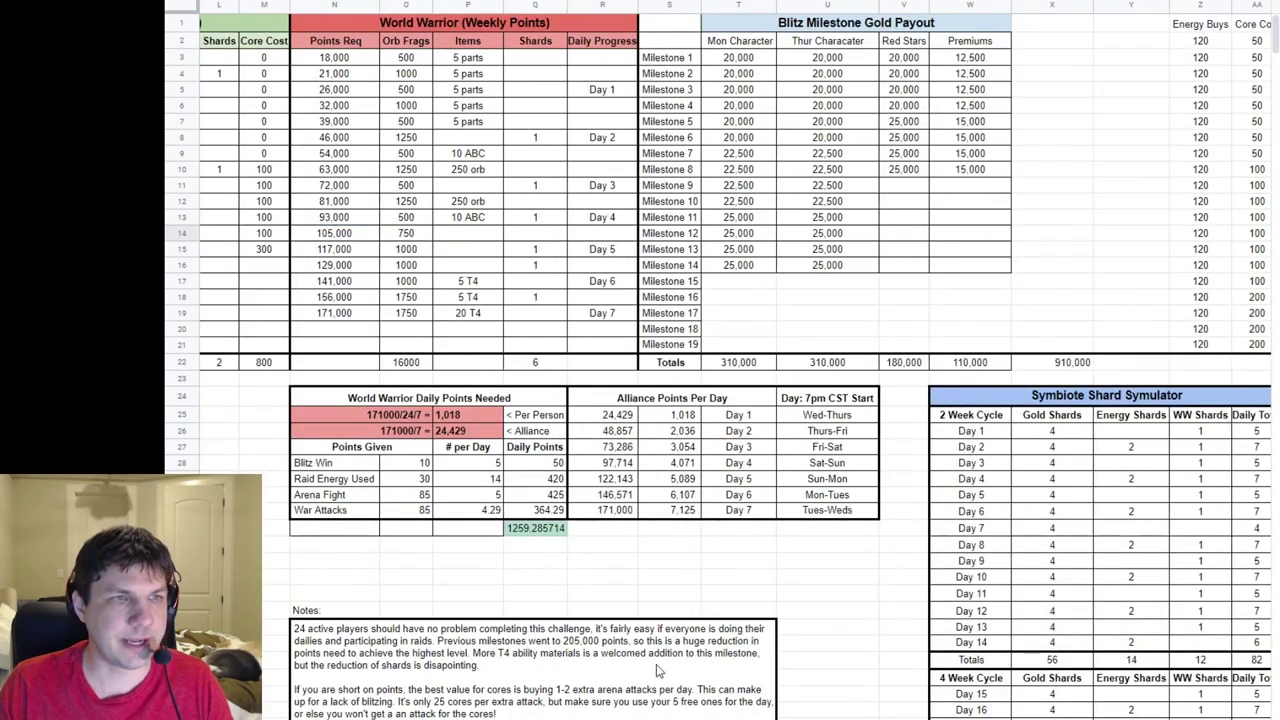
pyautogui.click(340, 58)
pyautogui.hscroll(-6, 532, 665)
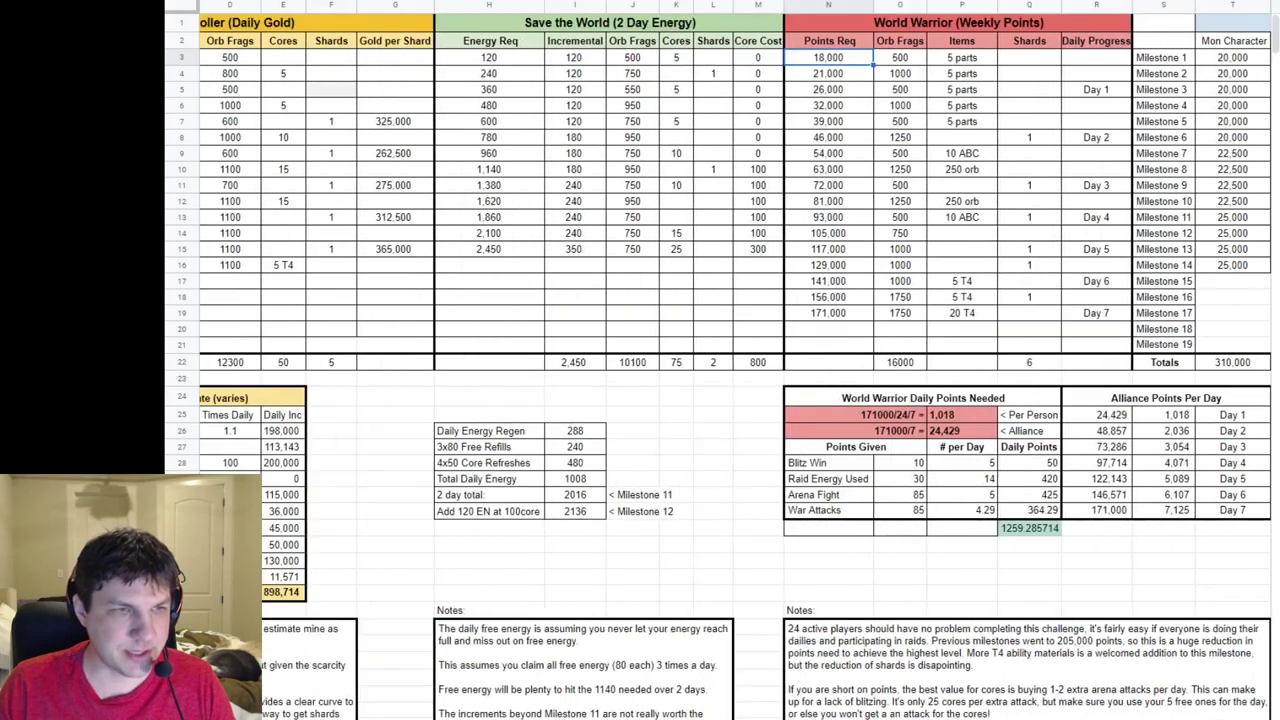
pyautogui.hscroll(3, 532, 665)
pyautogui.hscroll(-2, 532, 665)
pyautogui.click(365, 266)
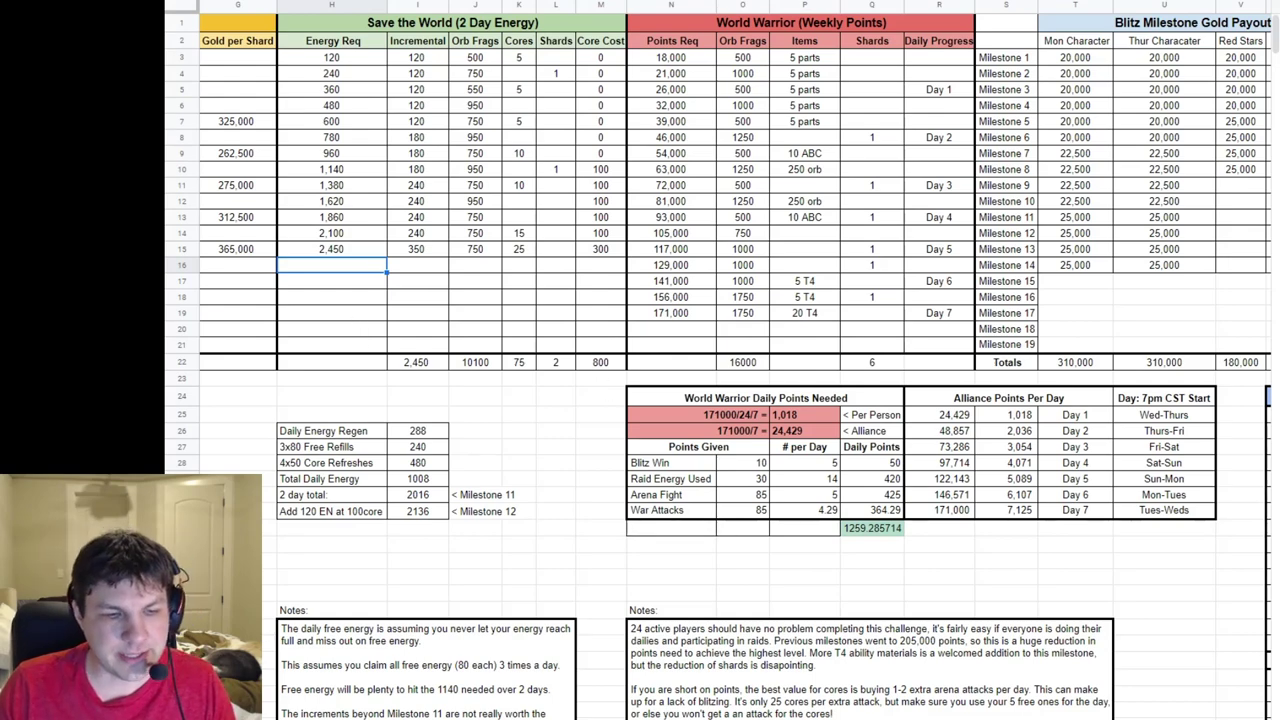
pyautogui.hscroll(5, 566, 580)
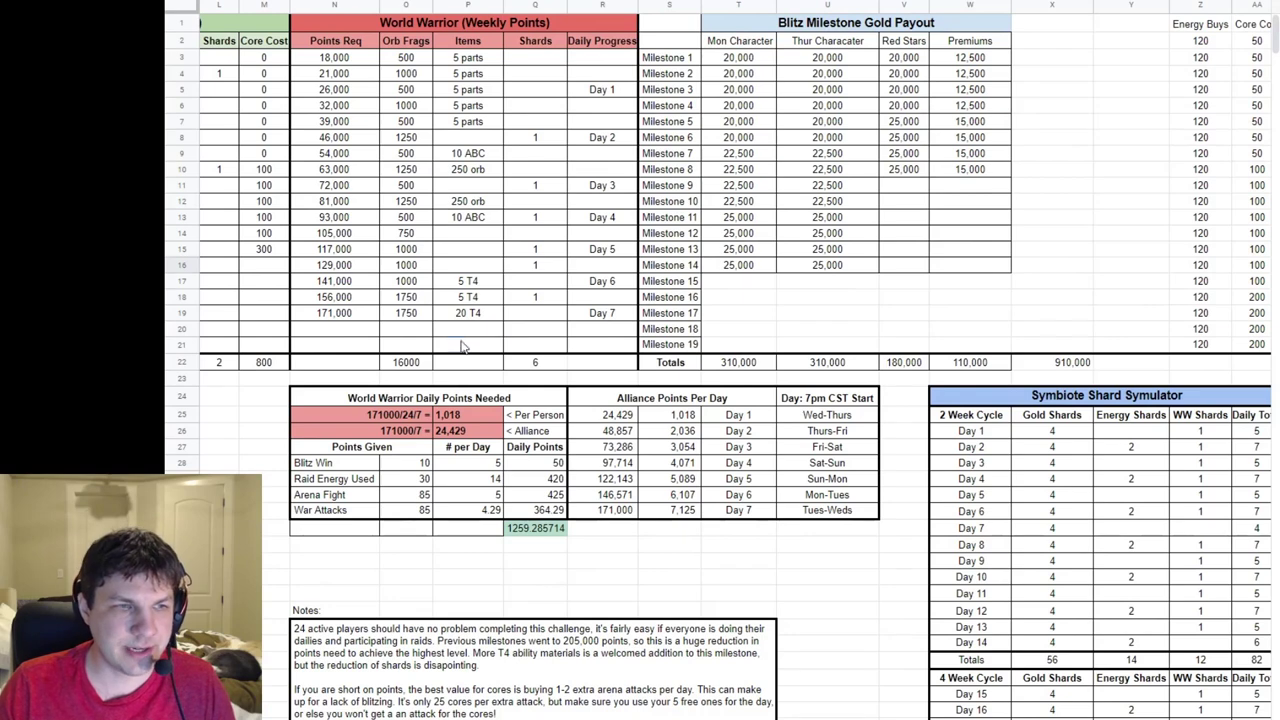
pyautogui.click(334, 331)
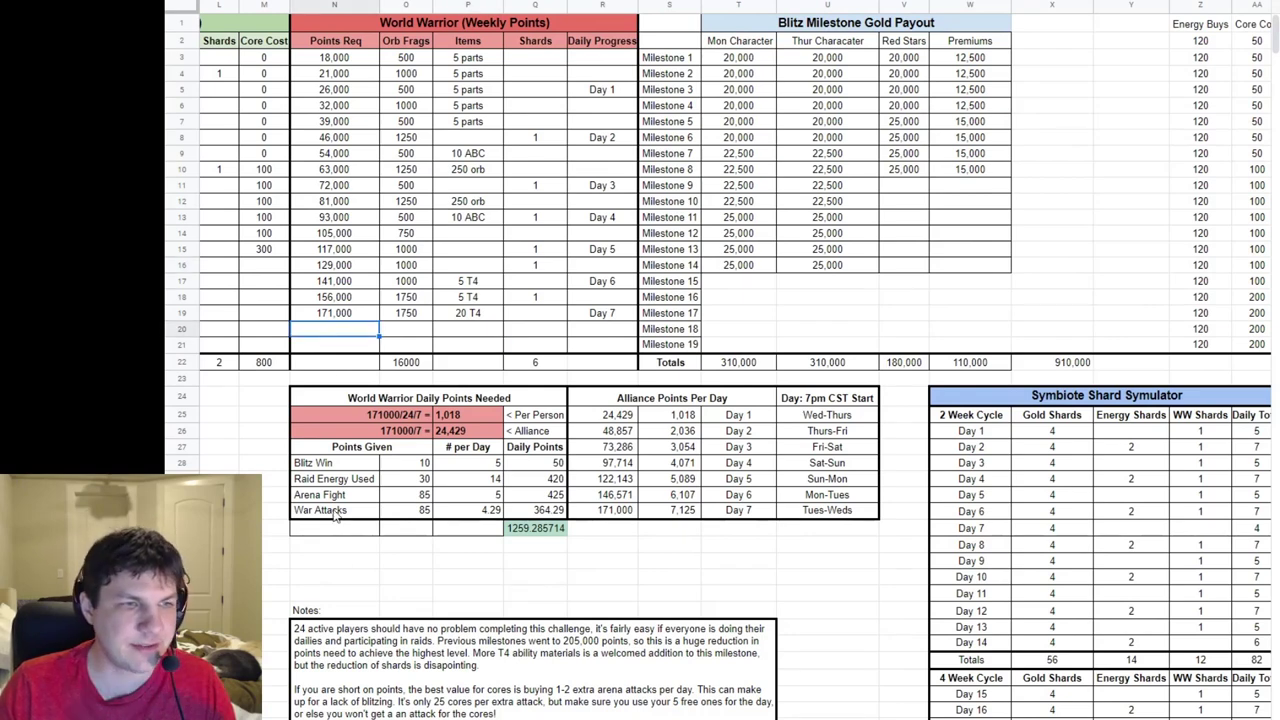
# - Examine the shard and T4 item rewards for World Warrior Milestones 16 and 17
pyautogui.click(576, 563)
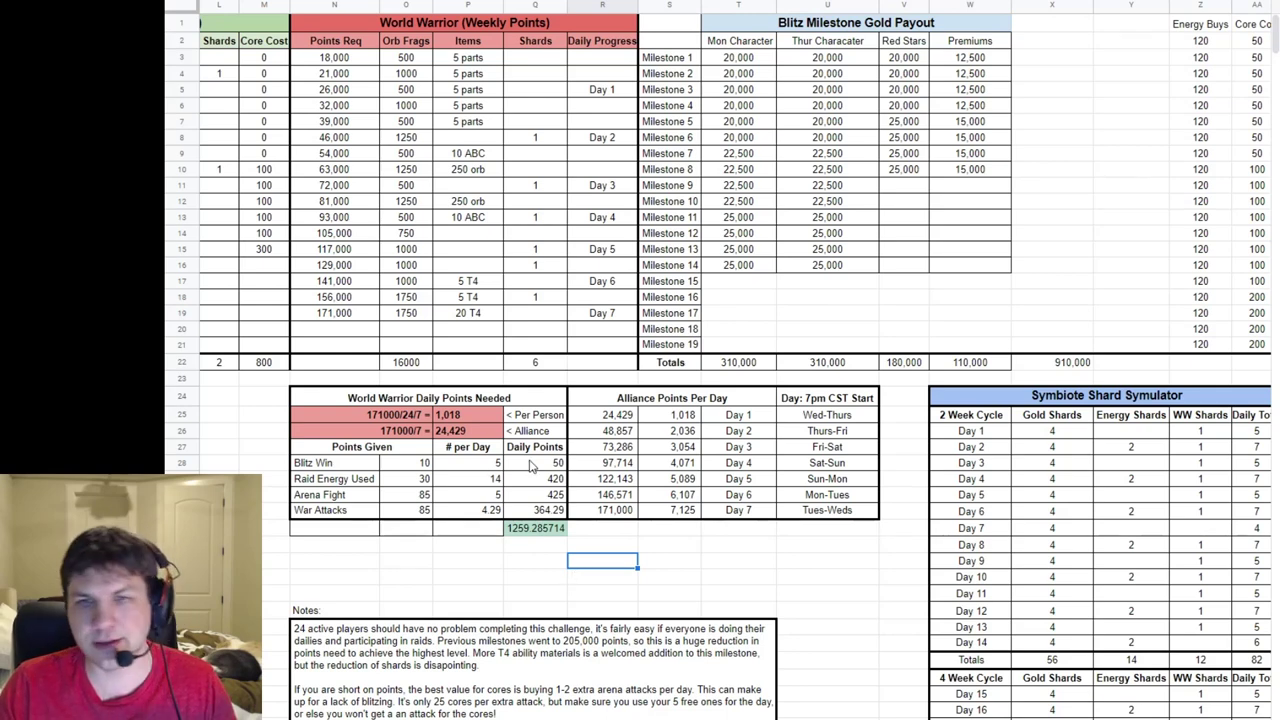
pyautogui.click(482, 346)
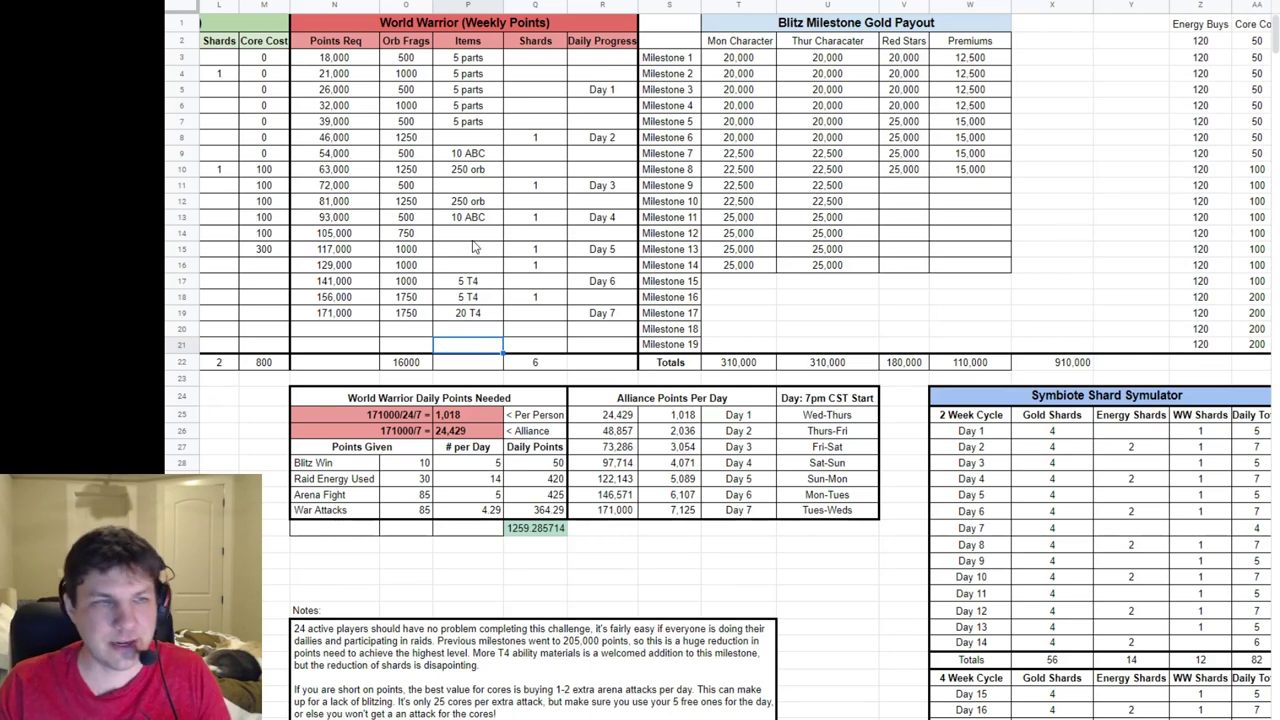
pyautogui.click(536, 297)
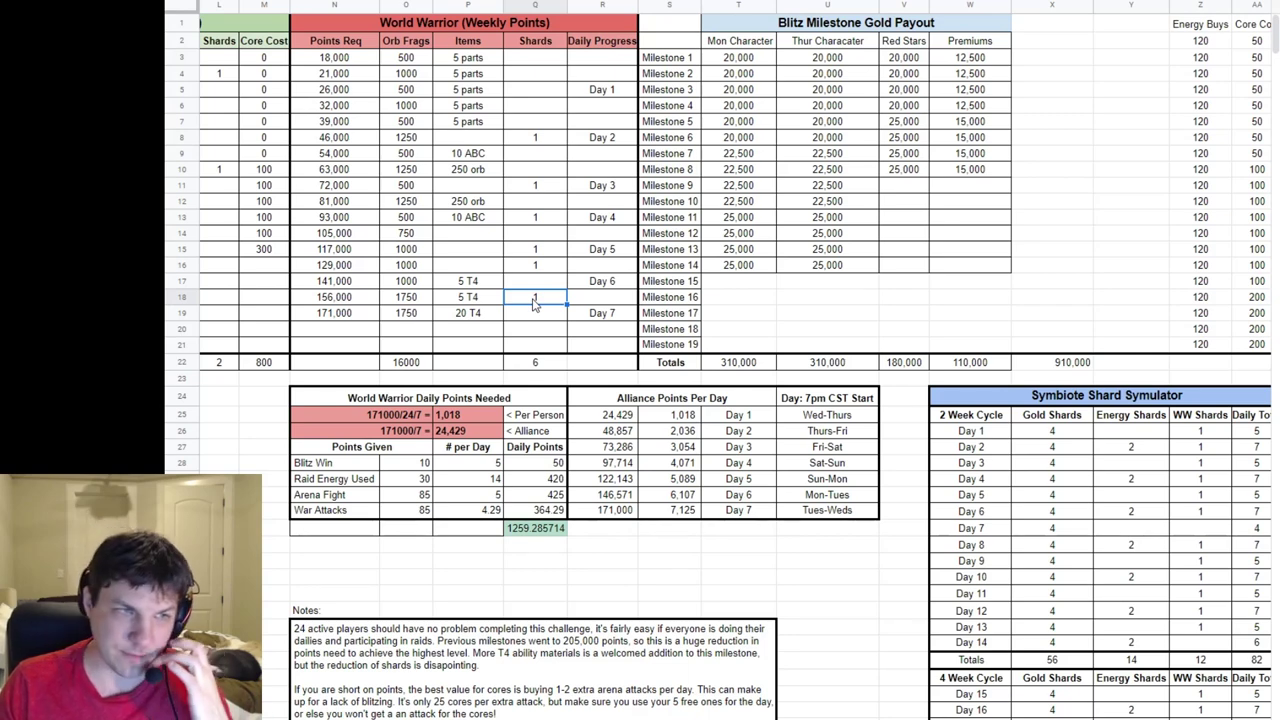
pyautogui.click(527, 319)
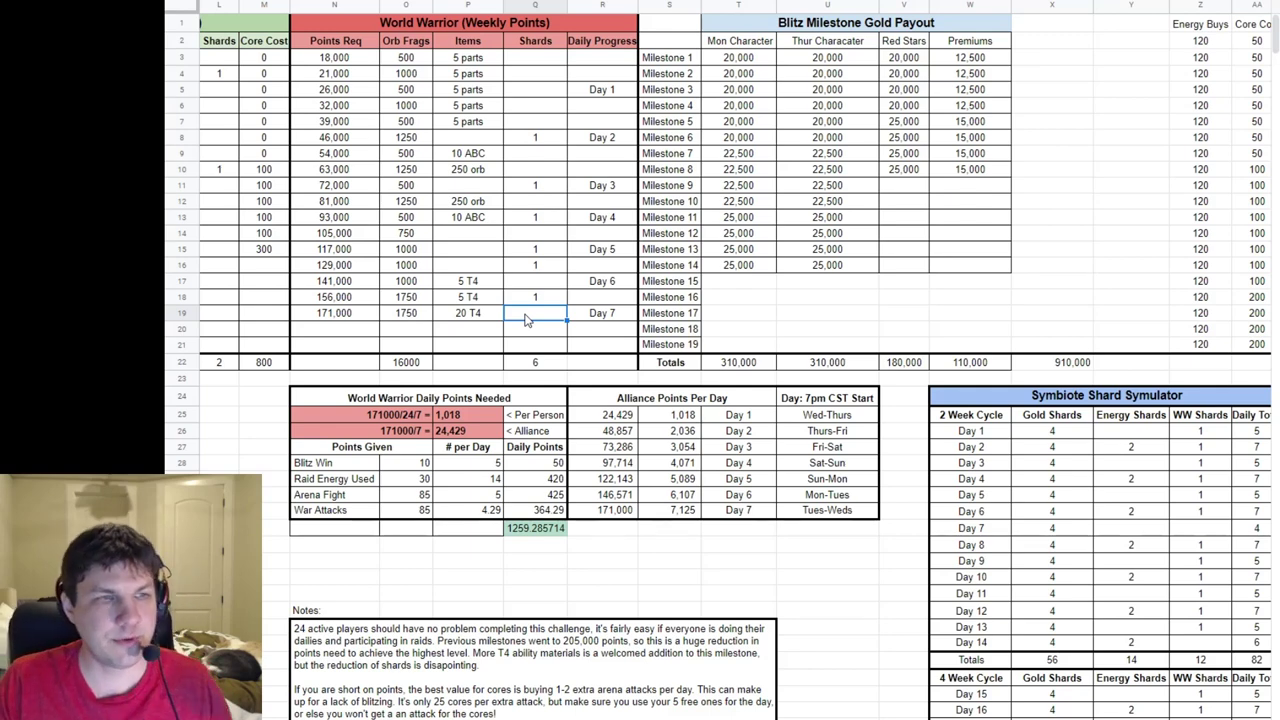
pyautogui.click(483, 315)
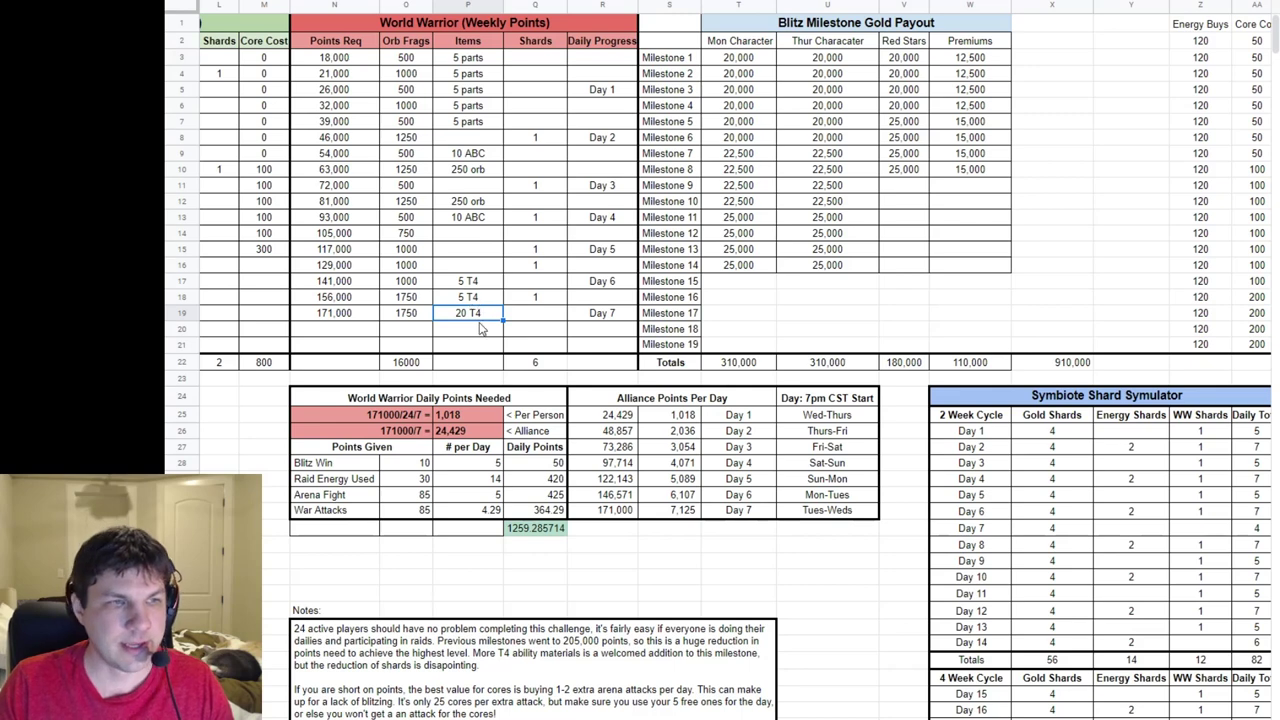
pyautogui.click(541, 303)
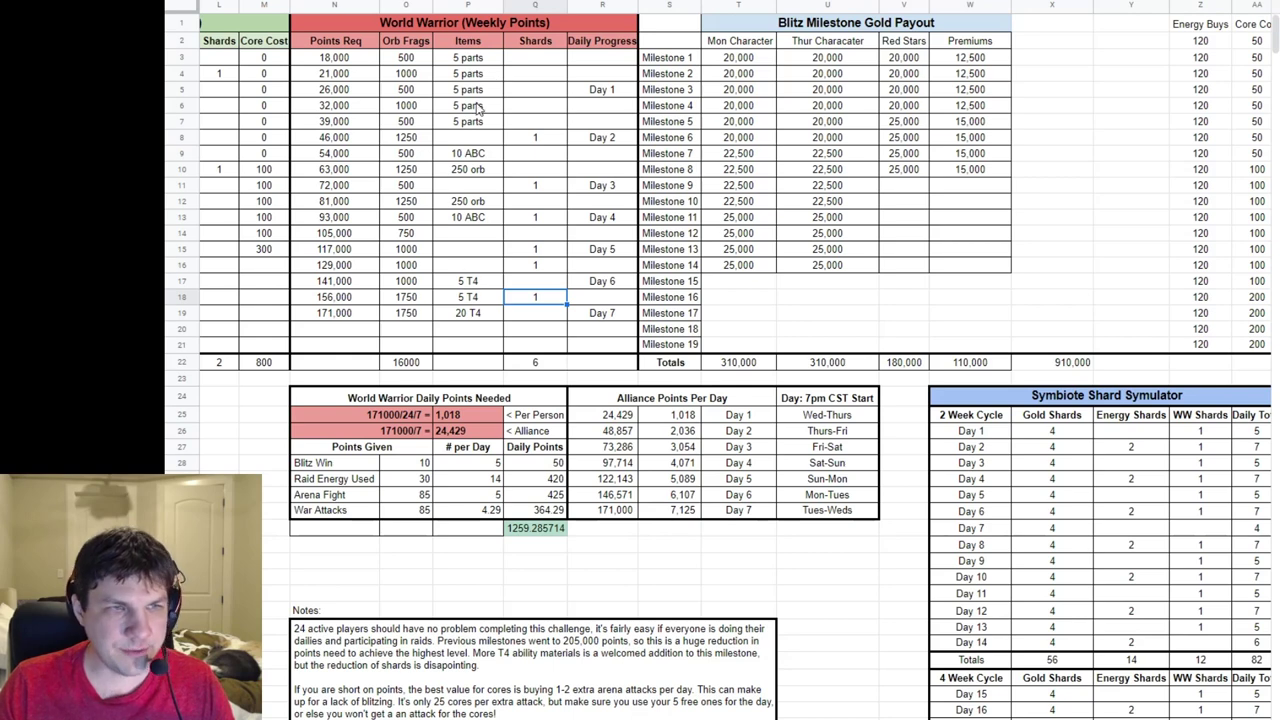
# - Clear the "250 orb" entries from the World Warrior items for Milestones 8 and 10, keeping the "10 ABC" entry for Milestone 7
pyautogui.click(476, 203)
pyautogui.press('Delete')
pyautogui.click(472, 153)
pyautogui.press('Delete')
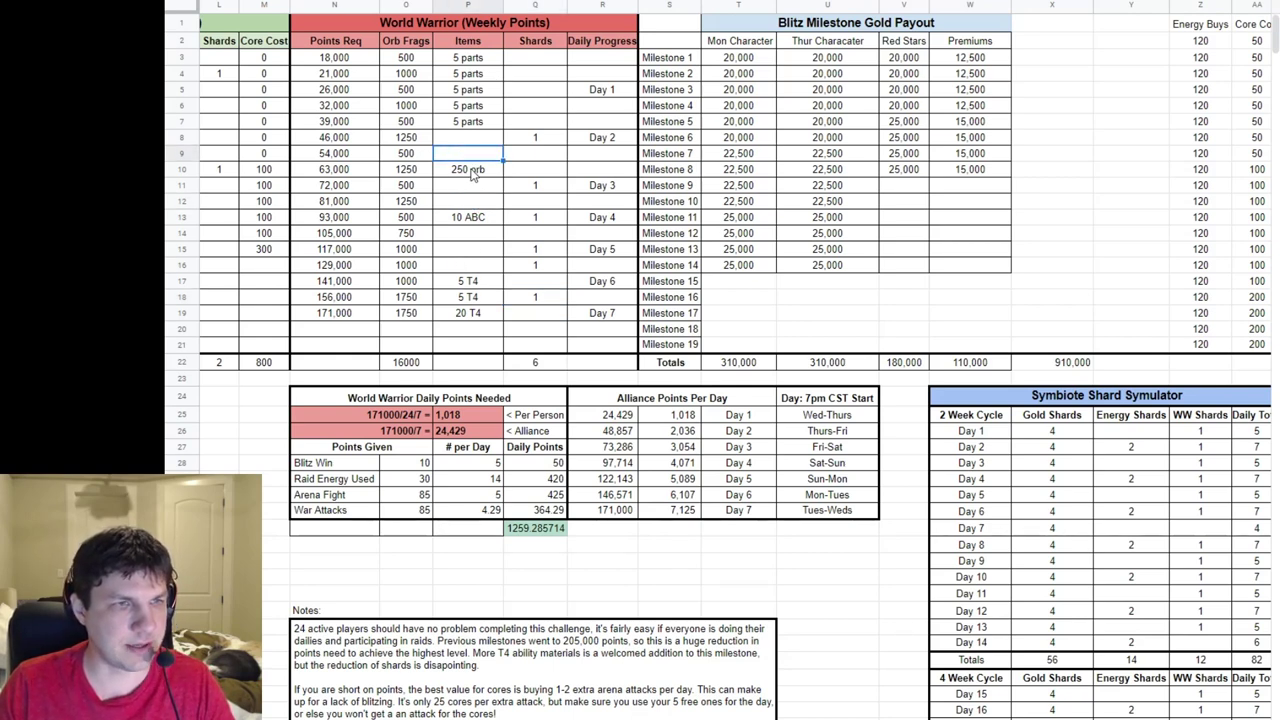
pyautogui.hotkey('ctrl', 'z')
pyautogui.click(475, 172)
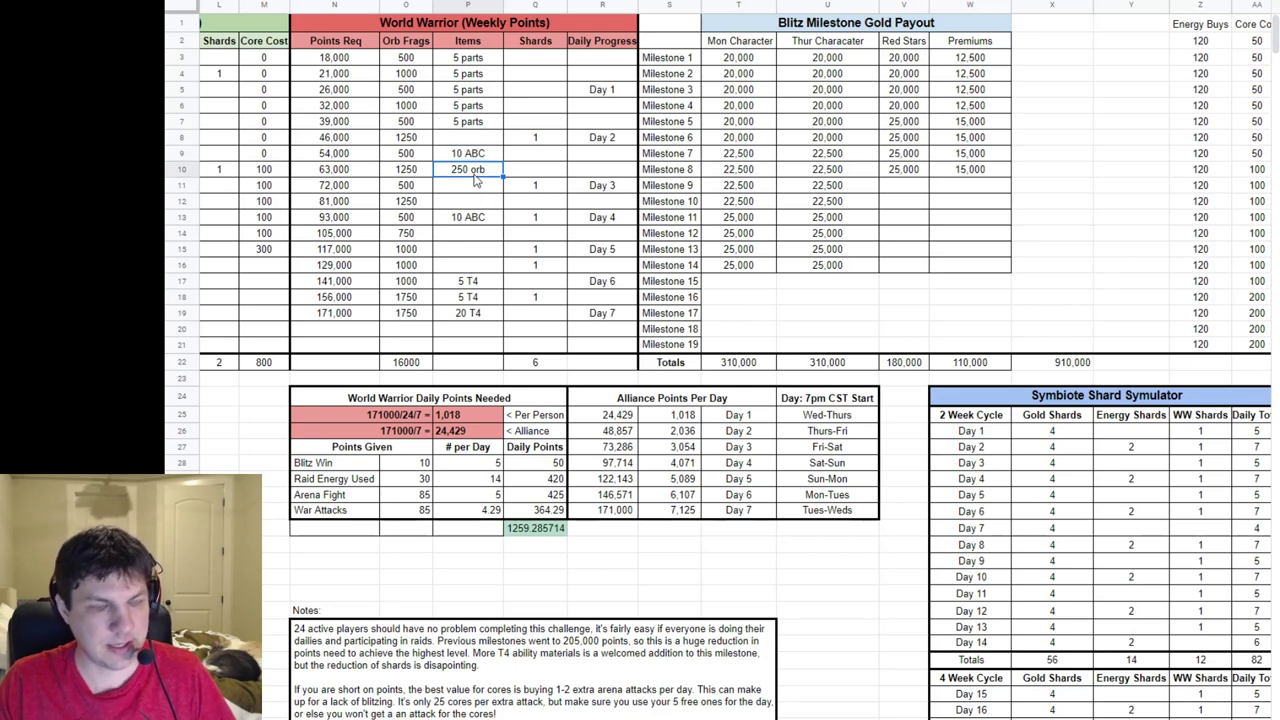
pyautogui.press('Delete')
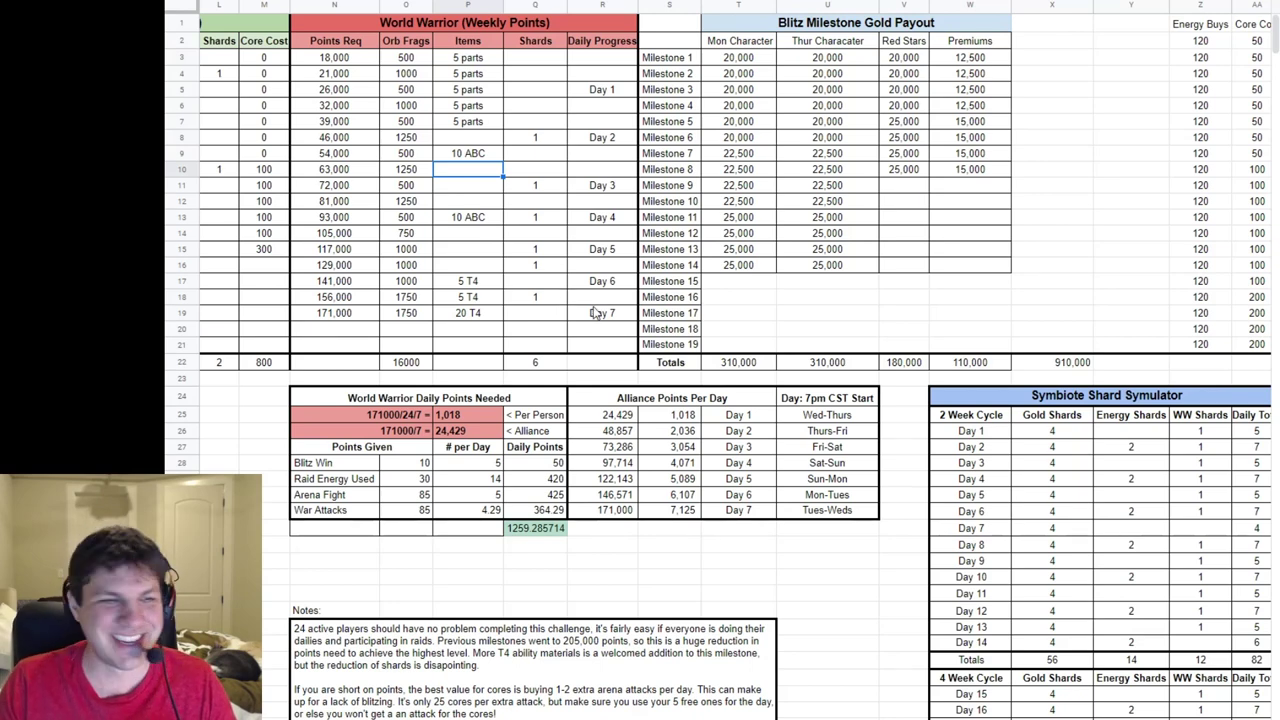
# - Examine the World Warrior daily points needed per person against the points from blitz wins, raid energy, arena fights and war attacks
pyautogui.scroll(-1, 490, 426)
pyautogui.scroll(1, 490, 426)
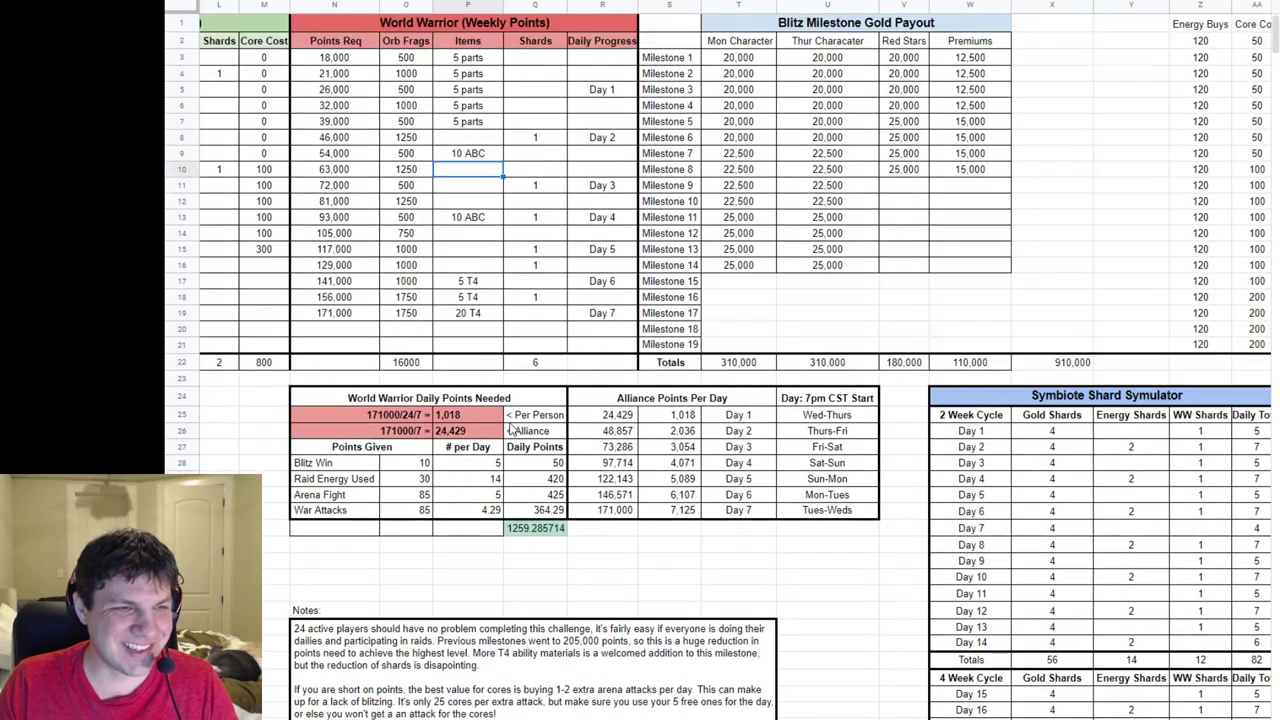
pyautogui.click(387, 426)
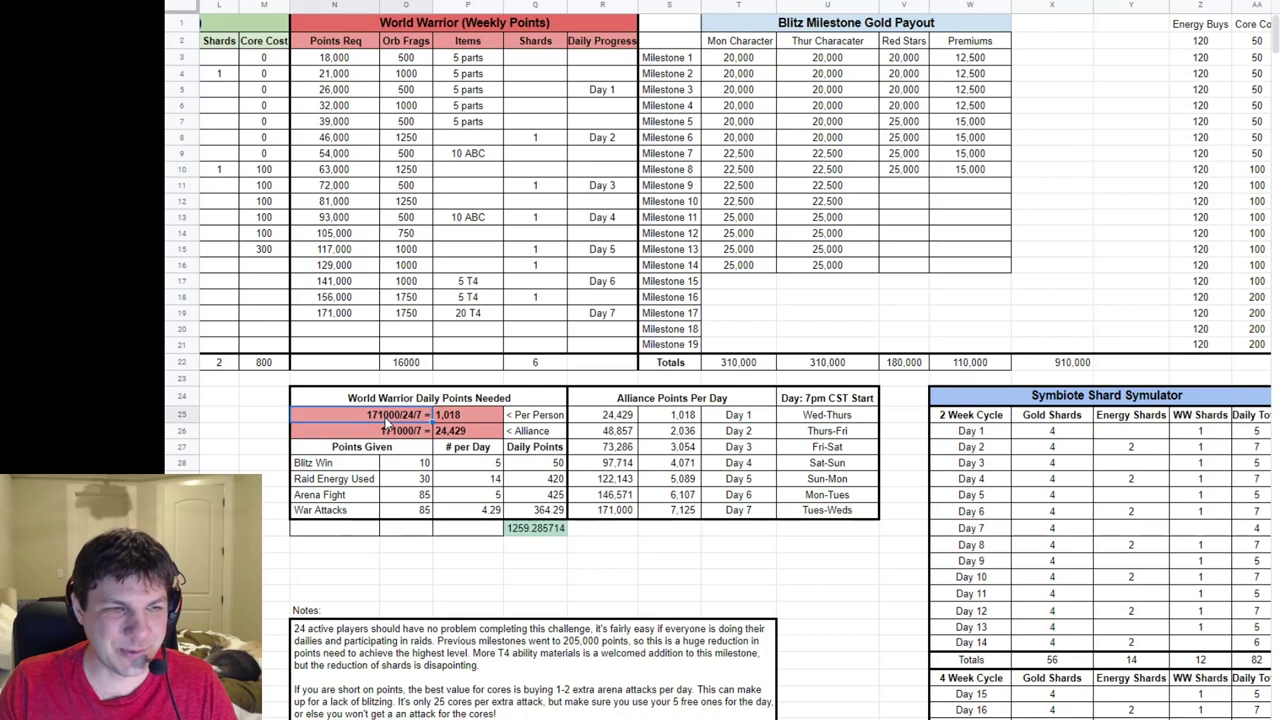
pyautogui.click(464, 418)
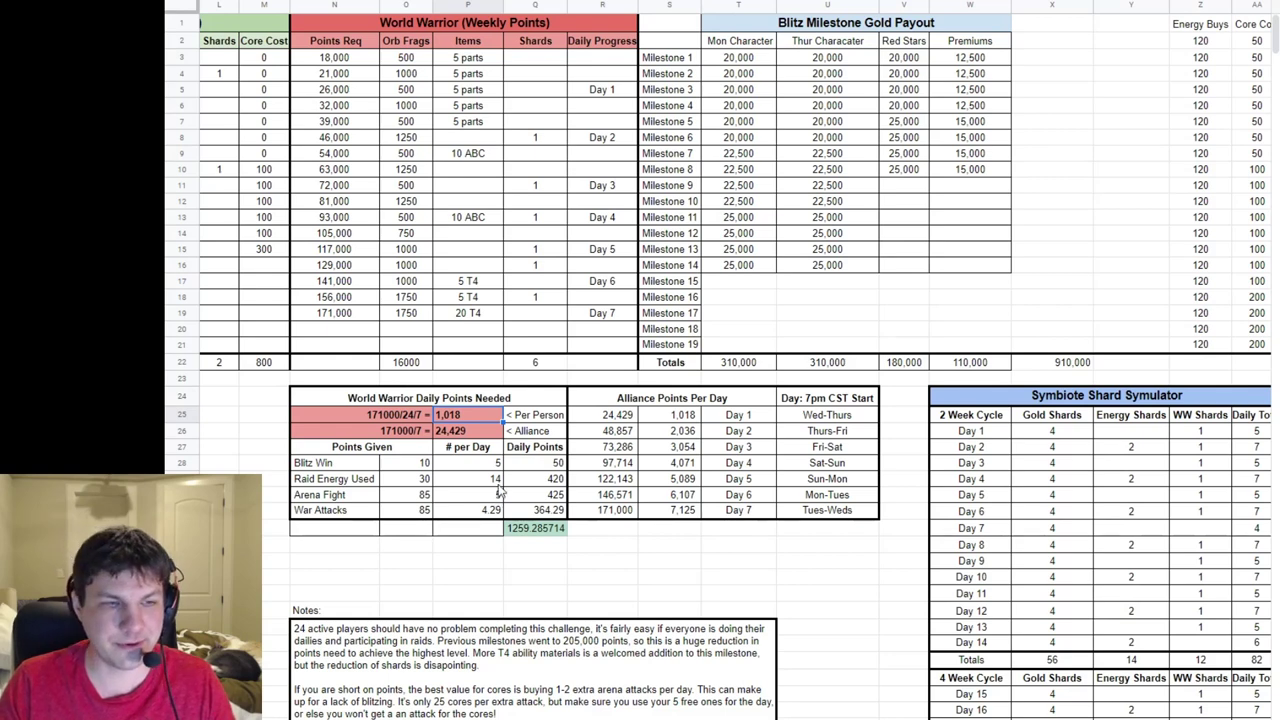
pyautogui.click(478, 466)
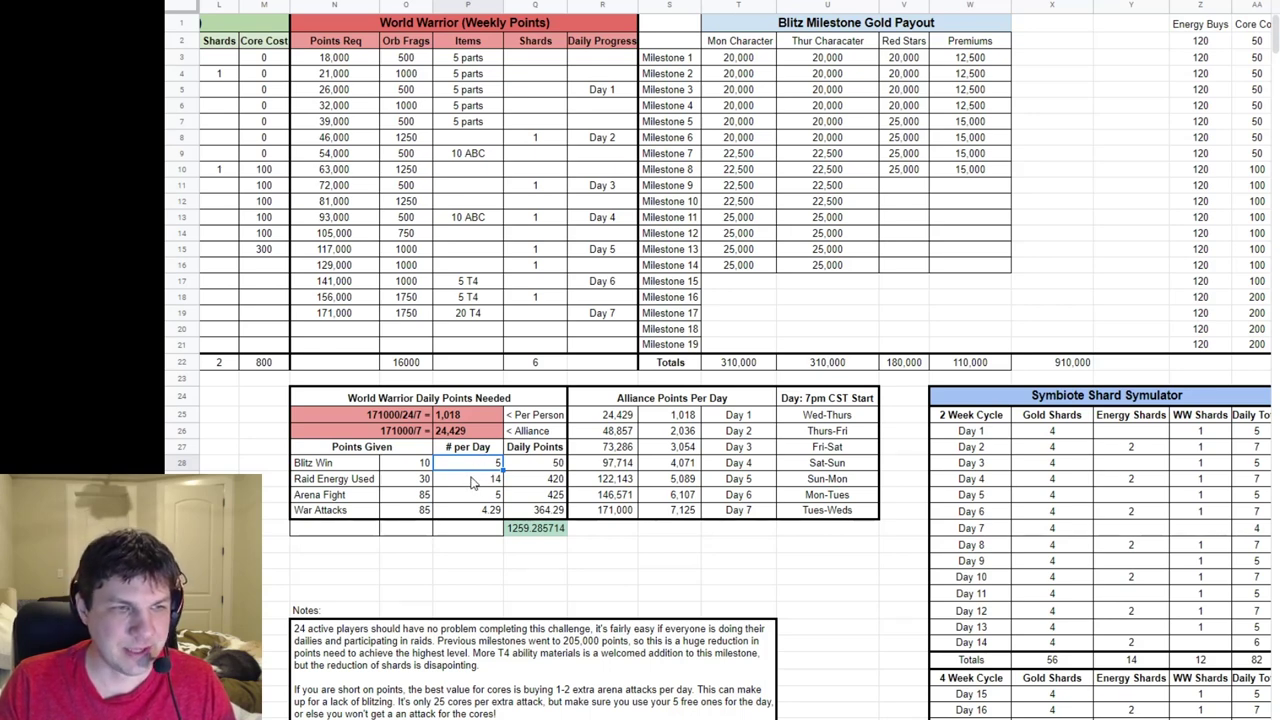
pyautogui.press('Right')
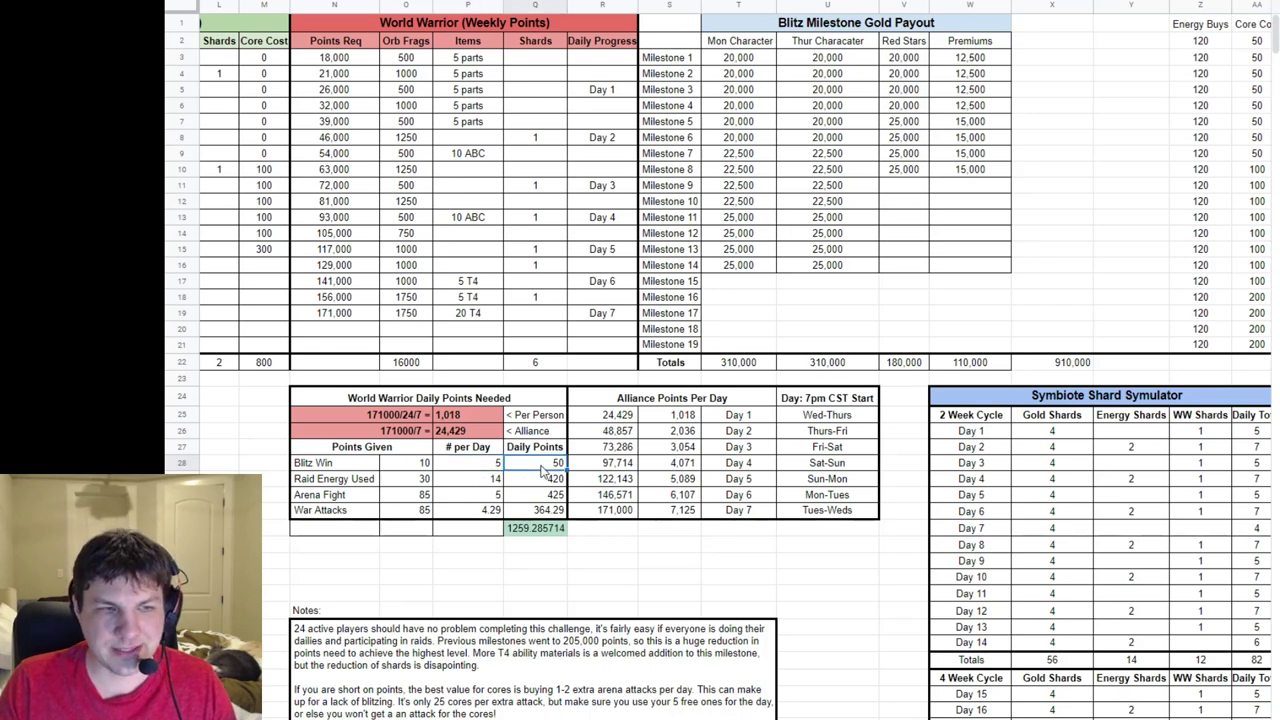
pyautogui.click(456, 482)
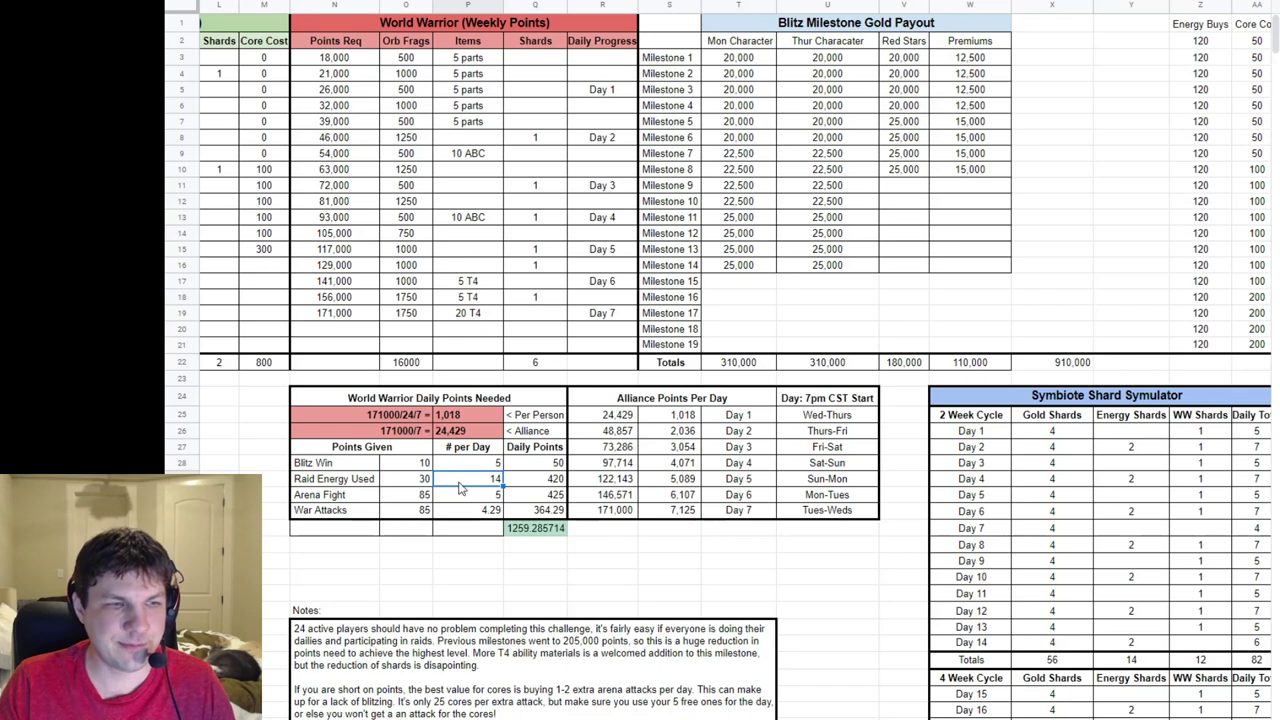
pyautogui.click(545, 484)
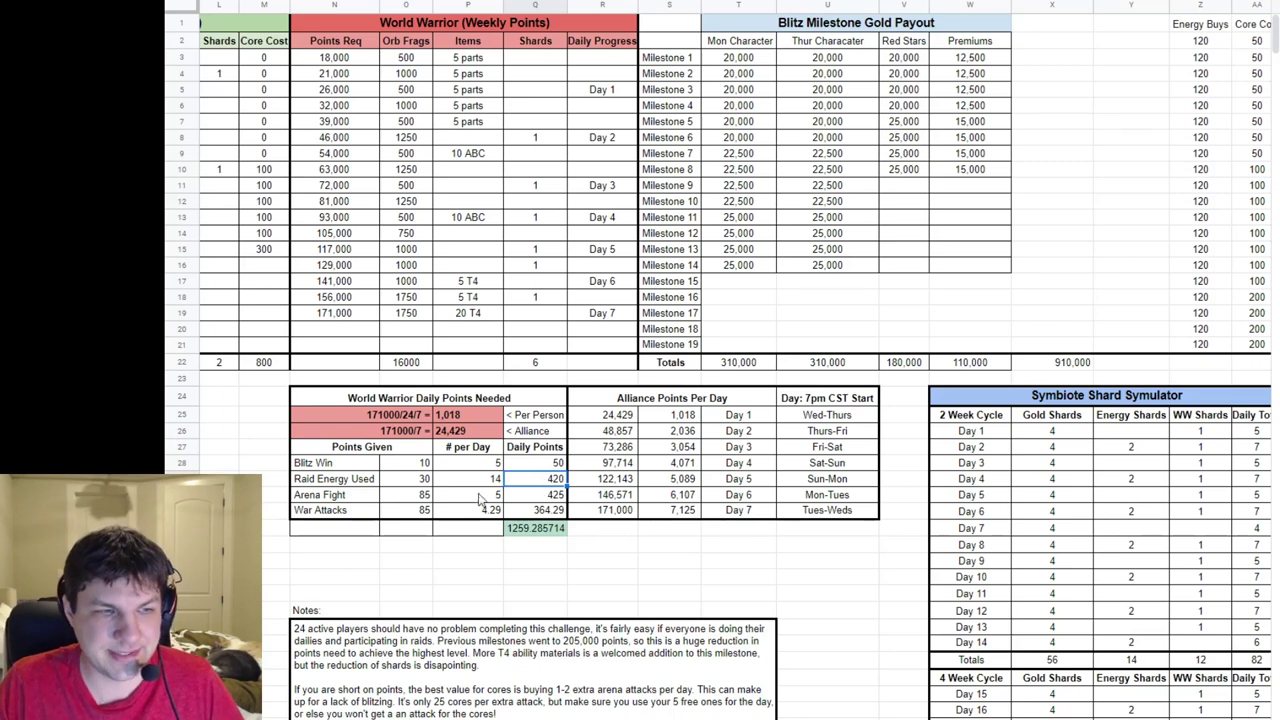
pyautogui.click(467, 499)
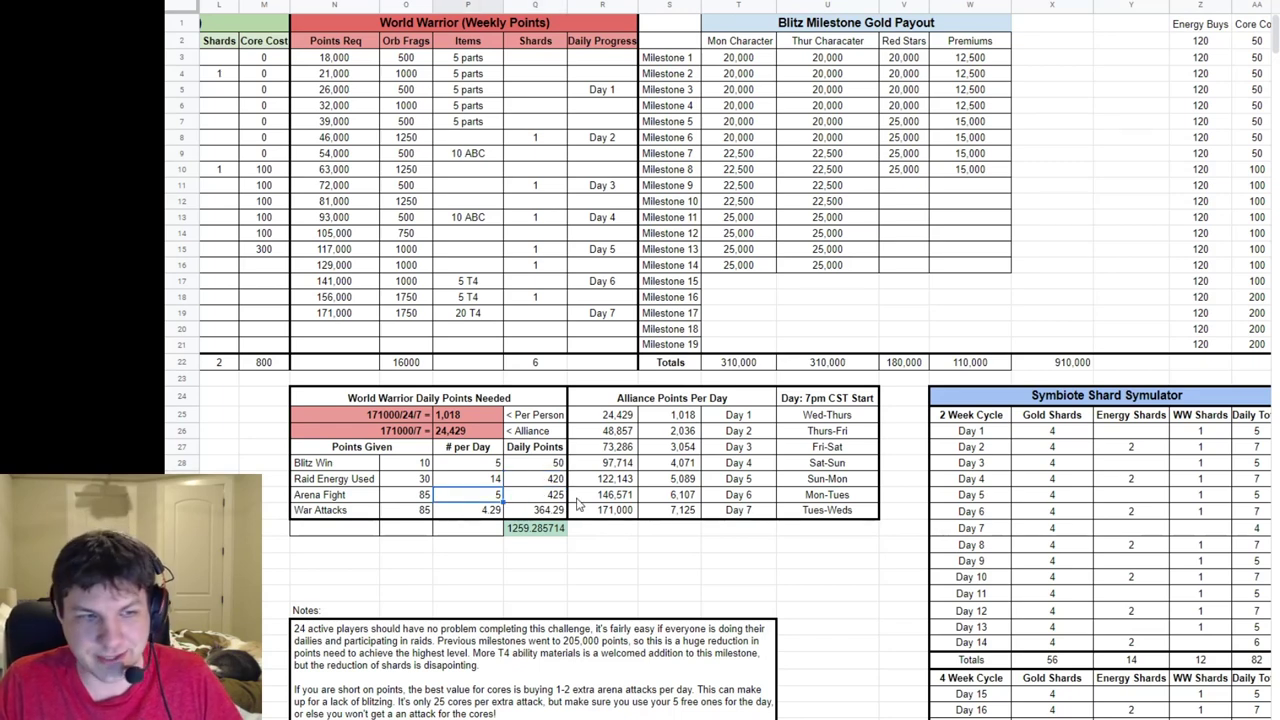
pyautogui.click(560, 503)
pyautogui.click(451, 514)
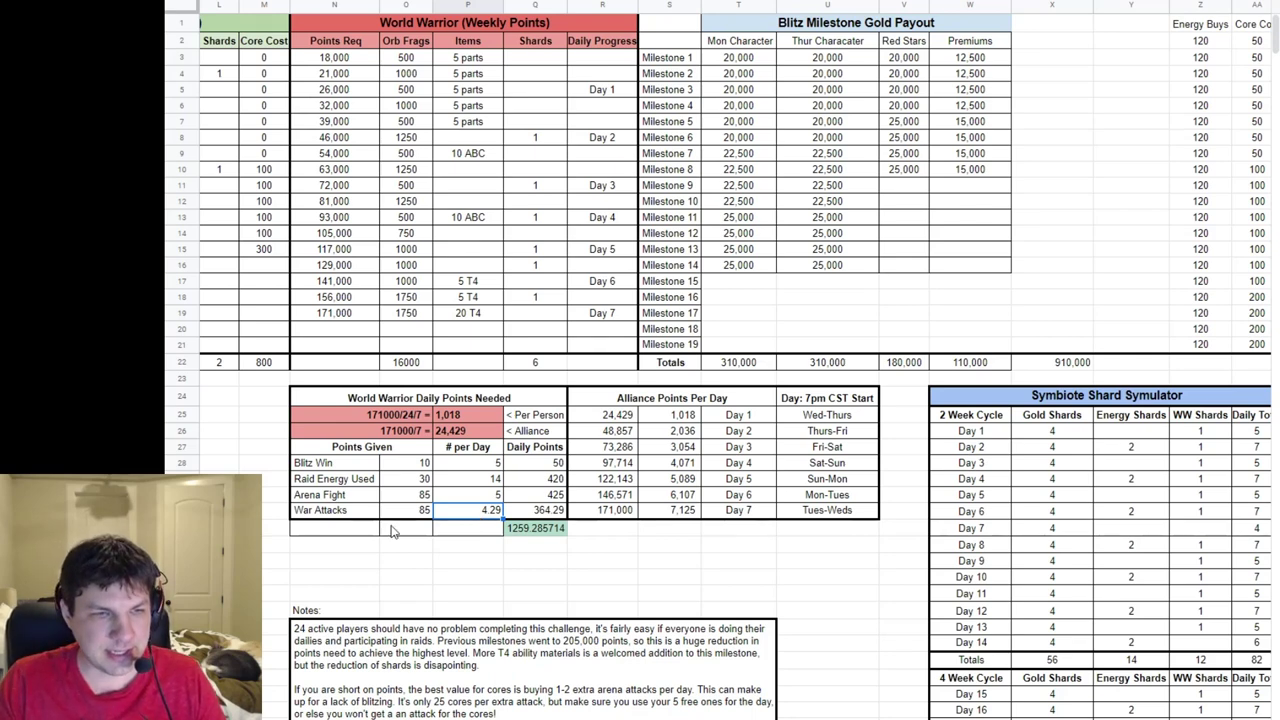
pyautogui.click(550, 511)
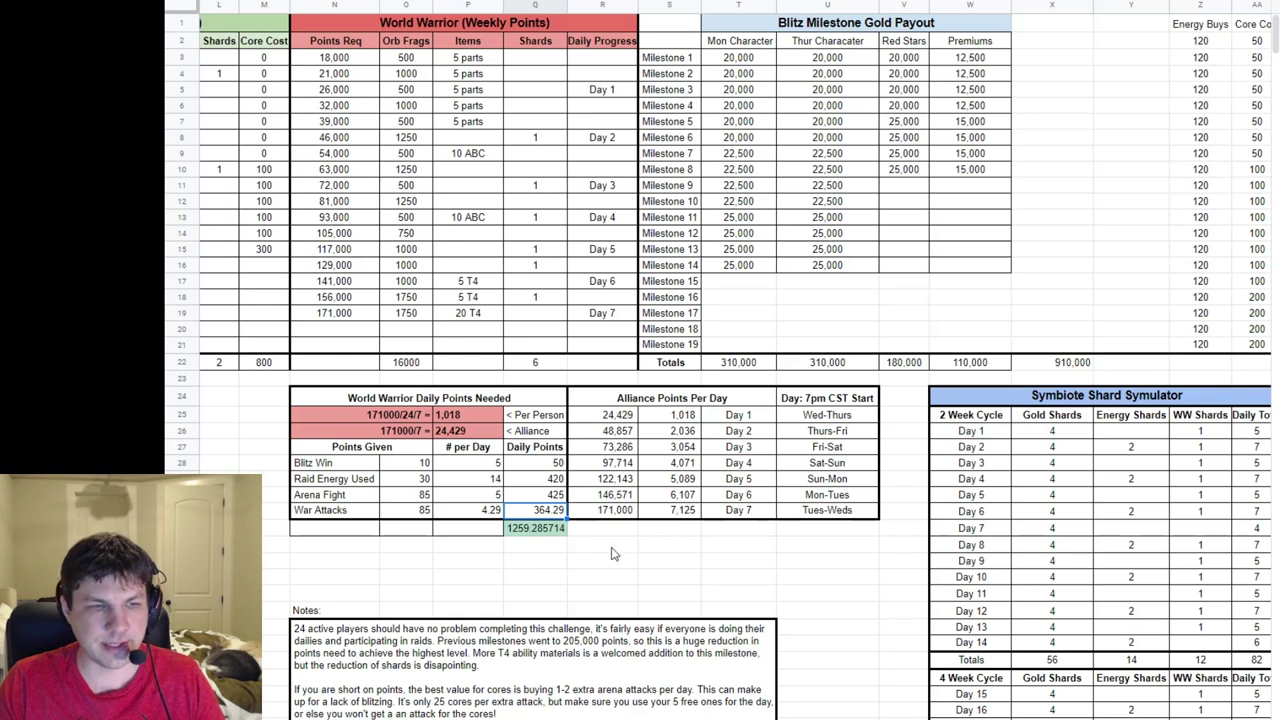
# - Compare the total World Warrior daily points with the per-person requirement, the daily blitz wins and the daily progress through the milestones
pyautogui.doubleClick(543, 528)
pyautogui.press('Escape')
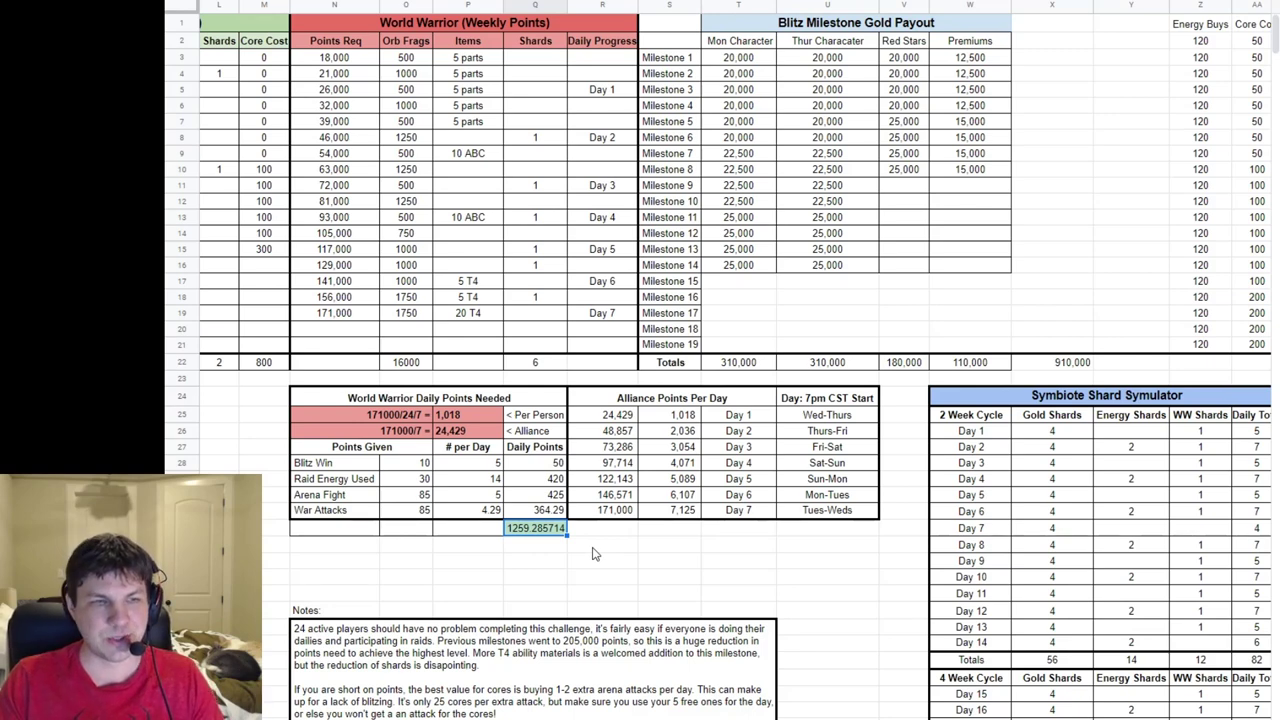
pyautogui.click(458, 419)
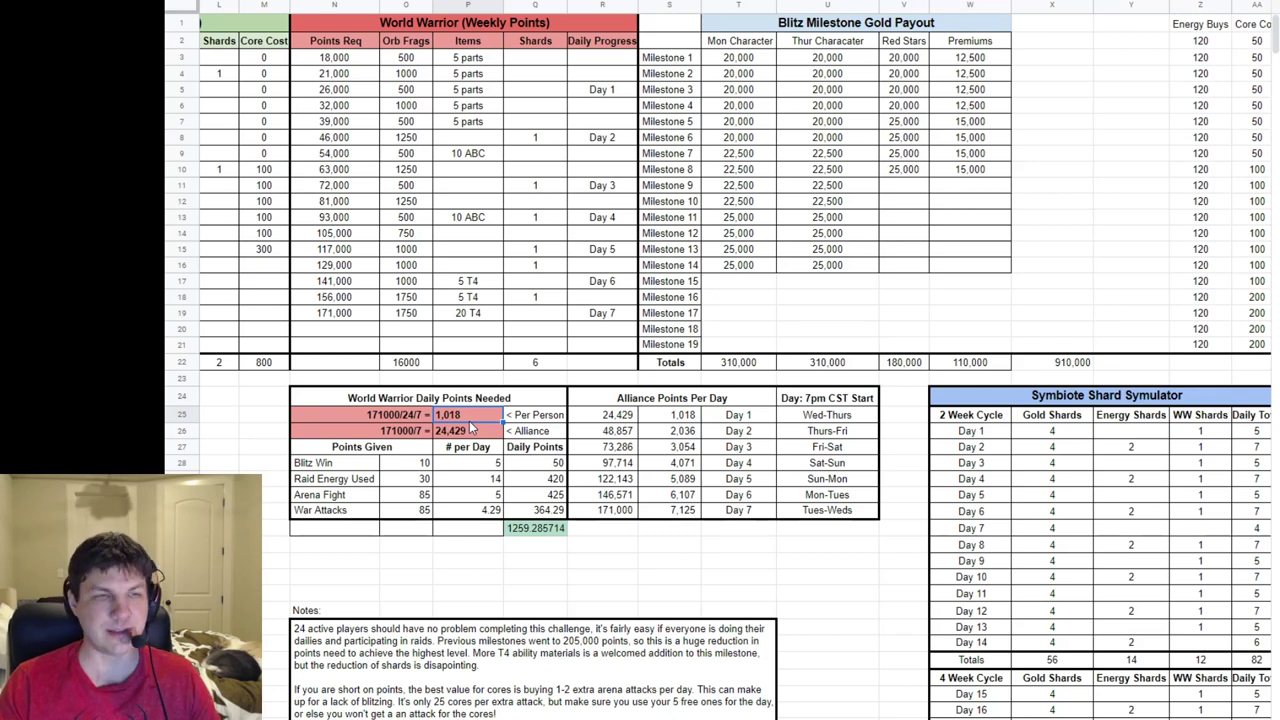
pyautogui.click(477, 463)
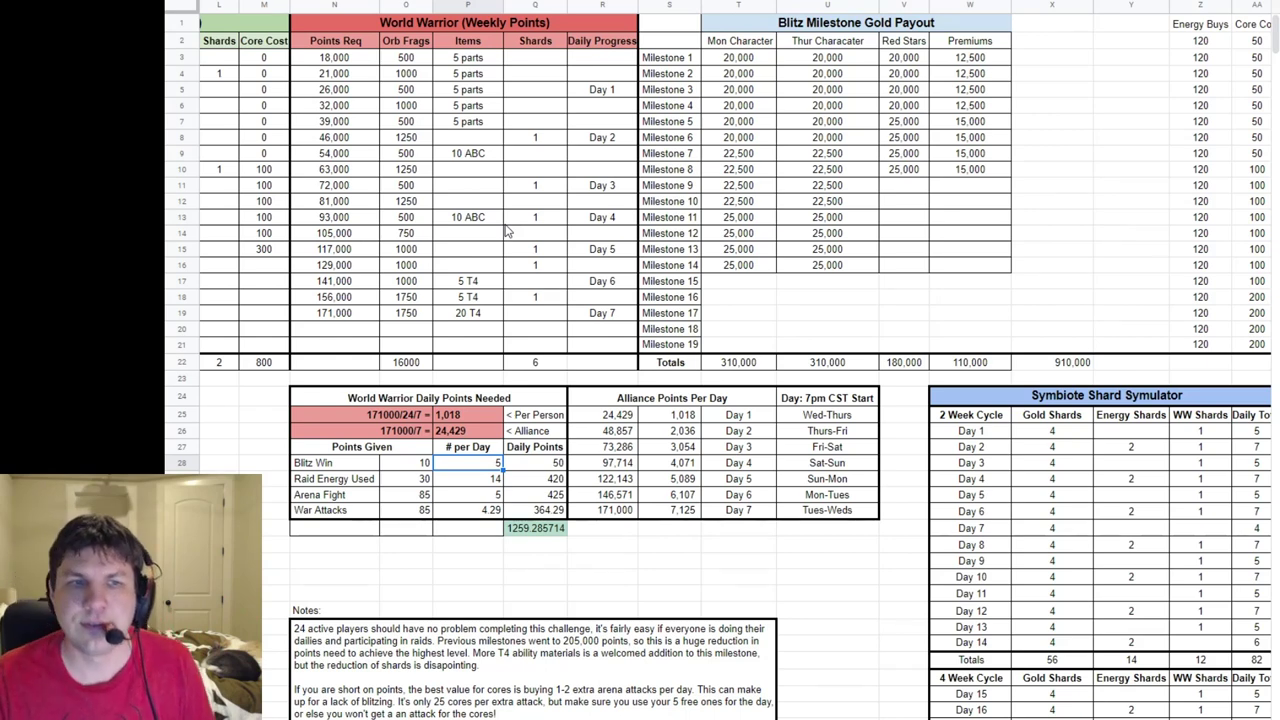
pyautogui.click(614, 331)
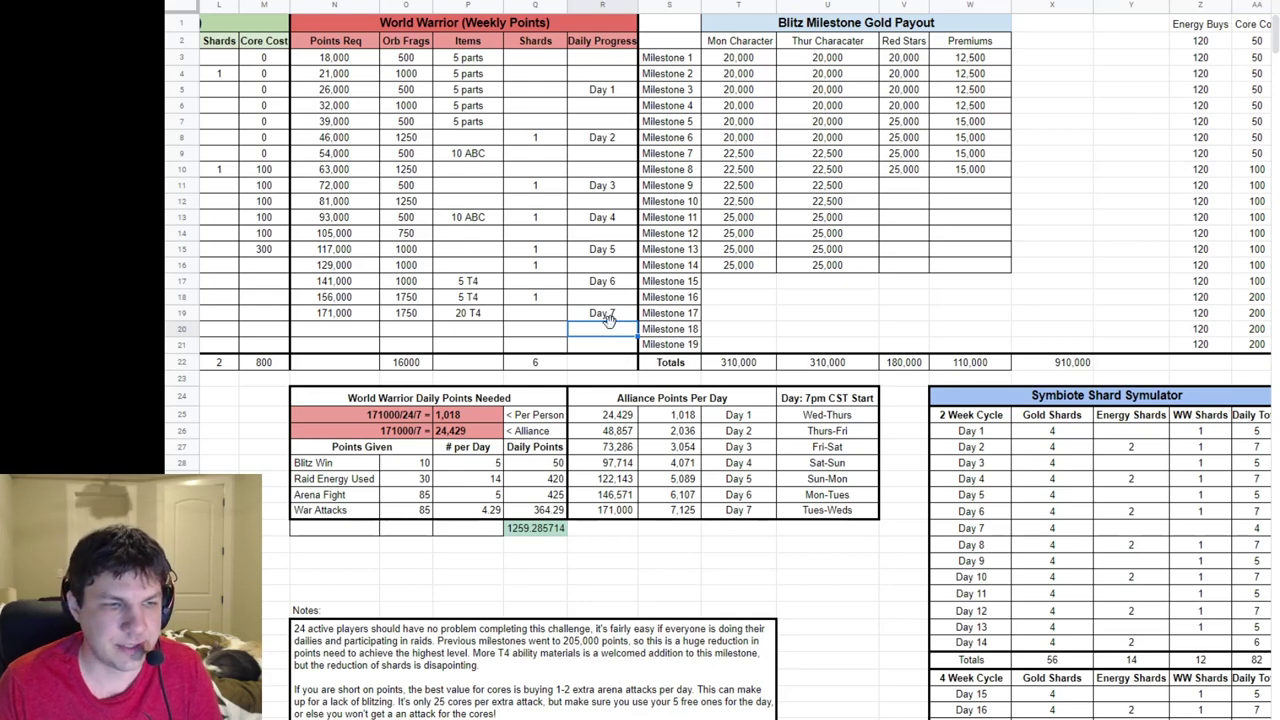
# - Examine the gold, energy and World Warrior shards per day and the four-week total in the Symbiote Shard Symulator
pyautogui.scroll(-1, 688, 318)
pyautogui.scroll(-5, 683, 309)
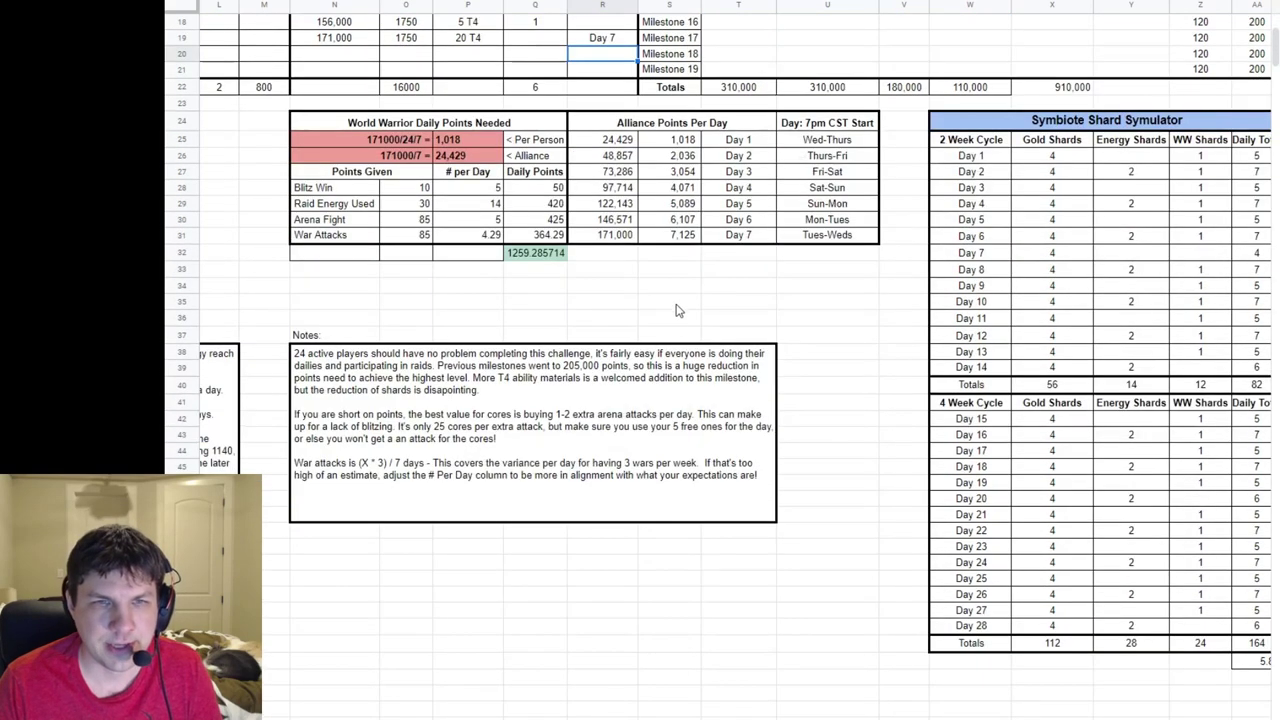
pyautogui.hscroll(5, 736, 389)
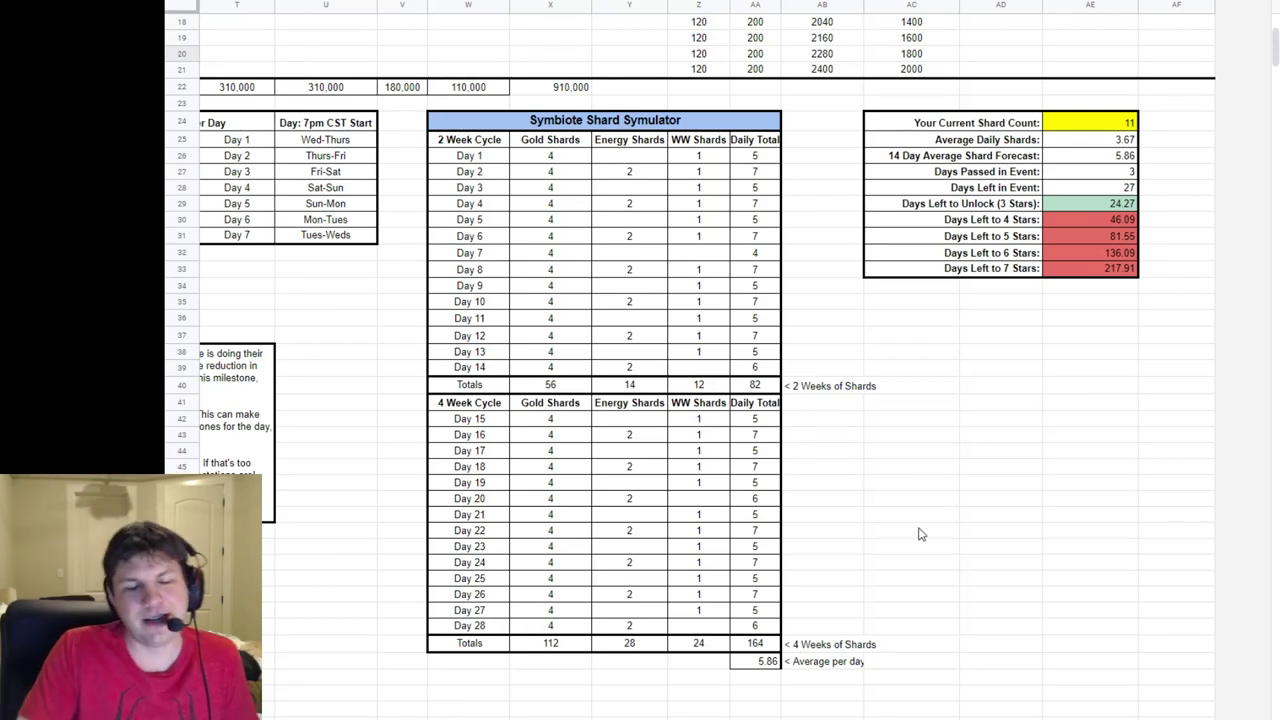
pyautogui.click(549, 160)
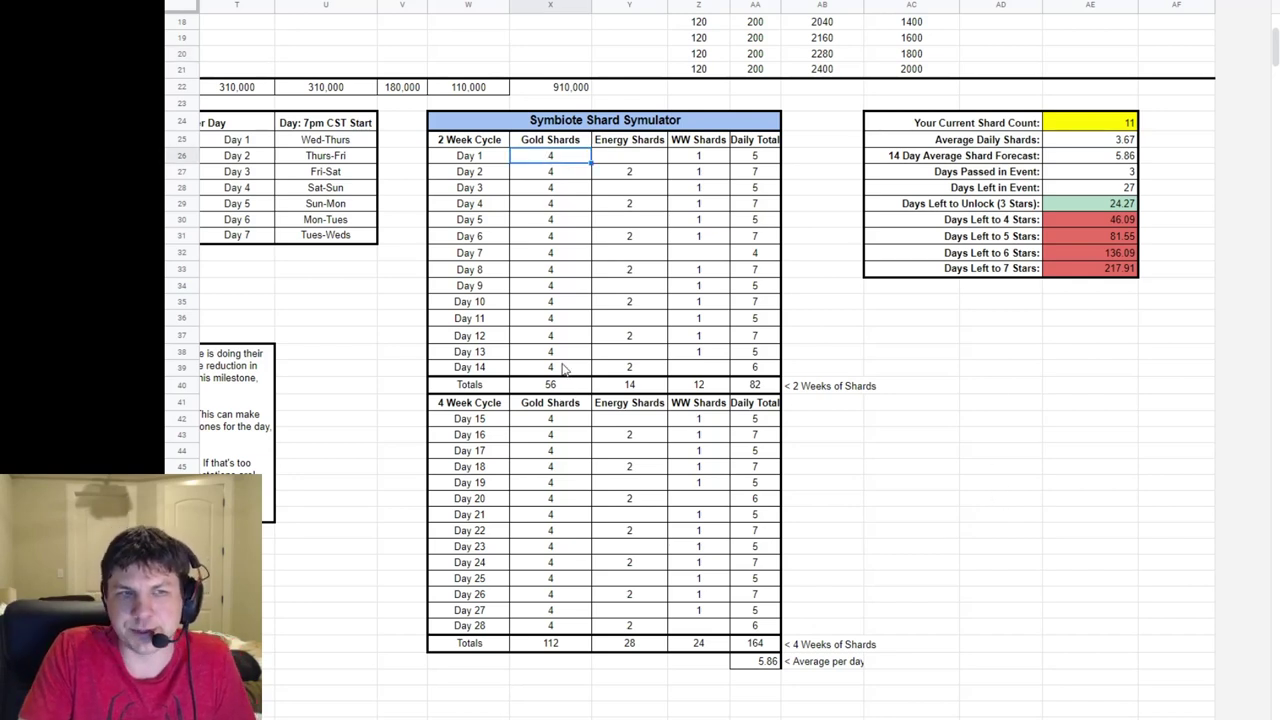
pyautogui.click(629, 176)
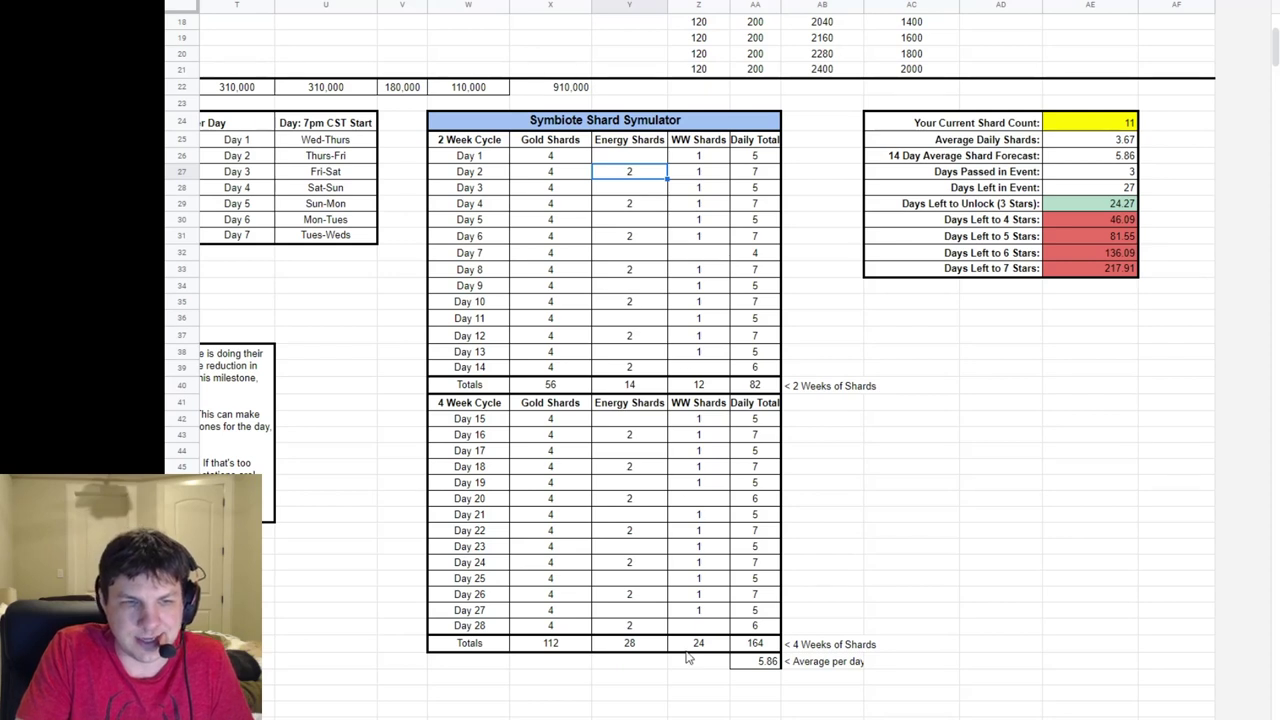
pyautogui.click(760, 645)
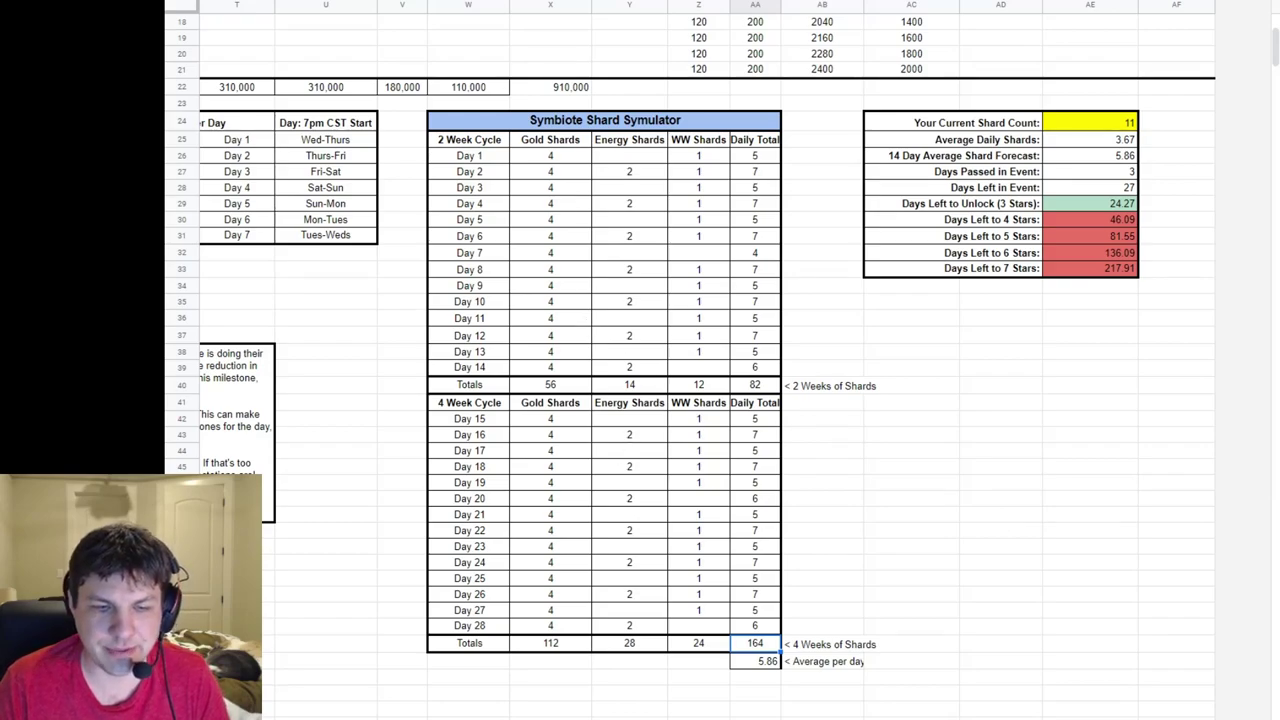
# - Compare the three gold spending charts for the 28-day event with the High Roller milestone requirements and shard rewards
pyautogui.hscroll(-10, 392, 480)
pyautogui.scroll(-6, 392, 480)
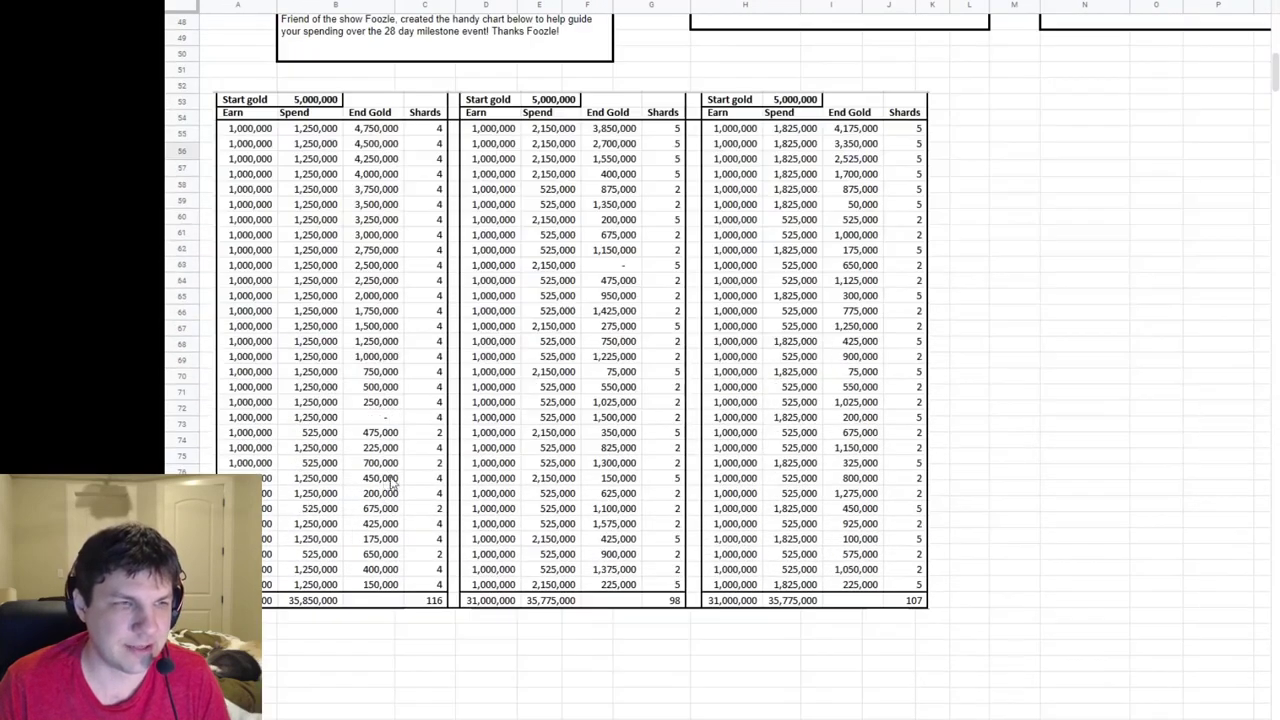
pyautogui.scroll(1, 326, 178)
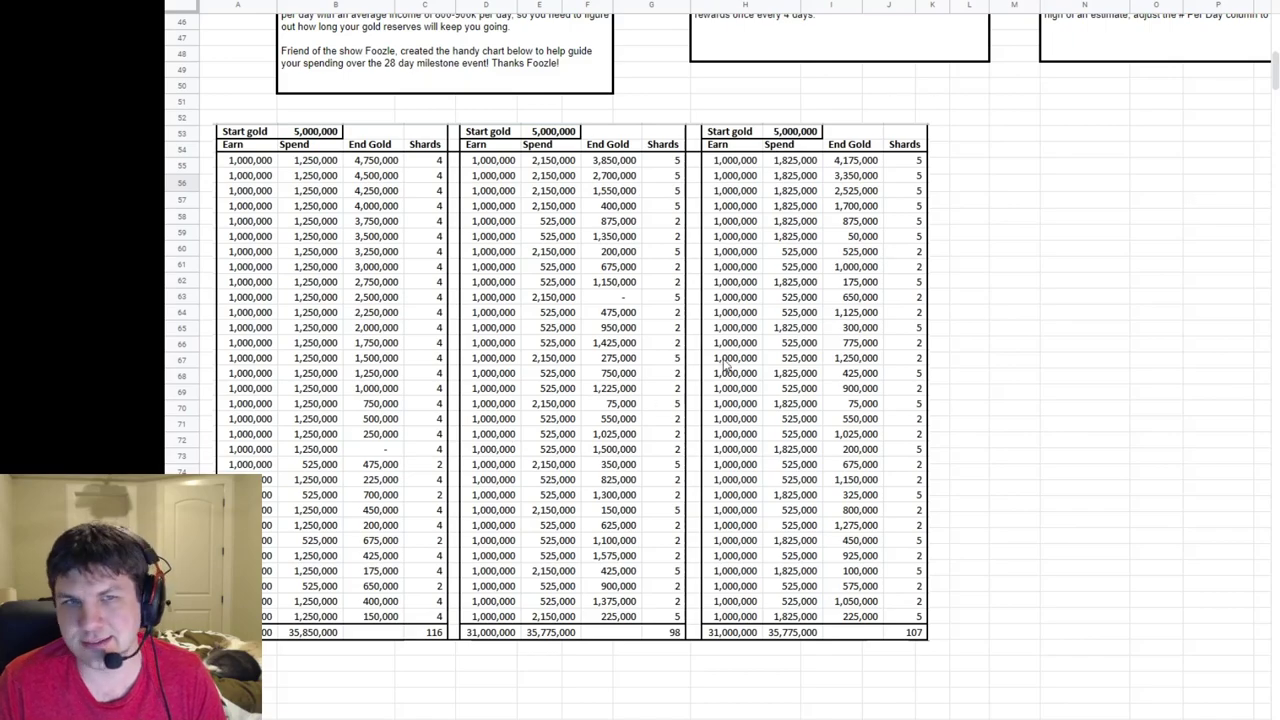
pyautogui.scroll(15, 603, 412)
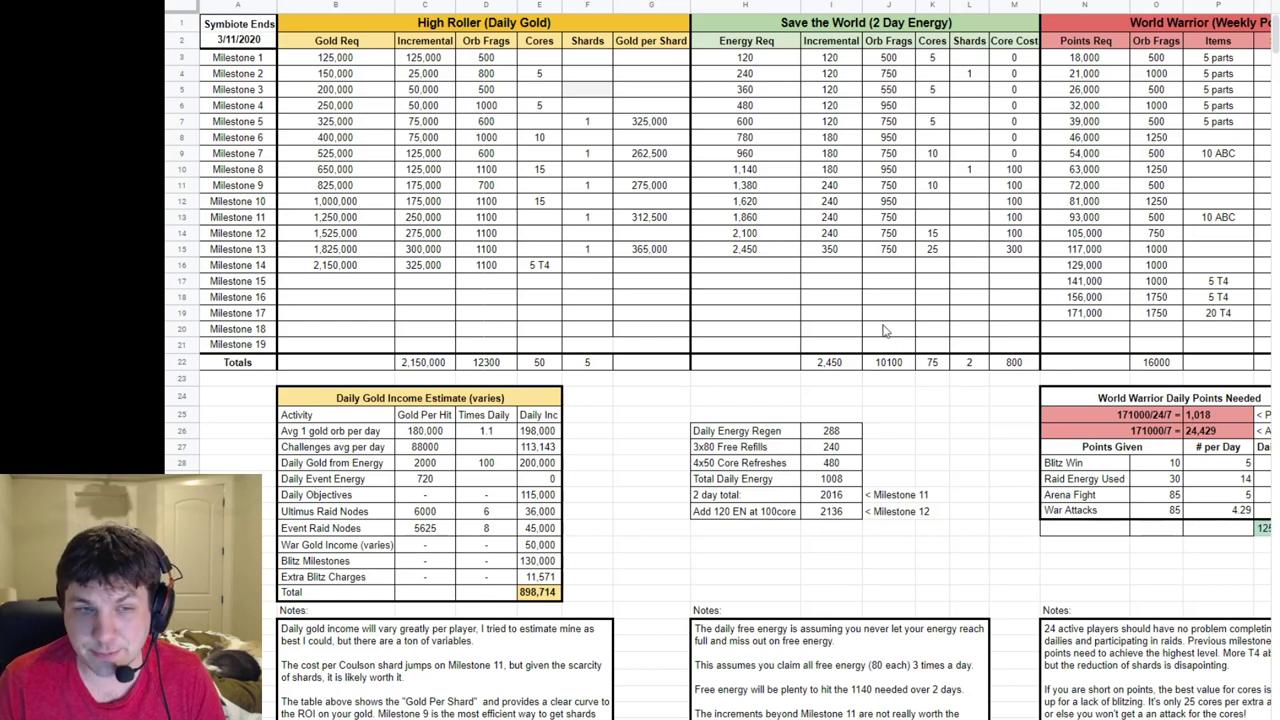
pyautogui.click(354, 298)
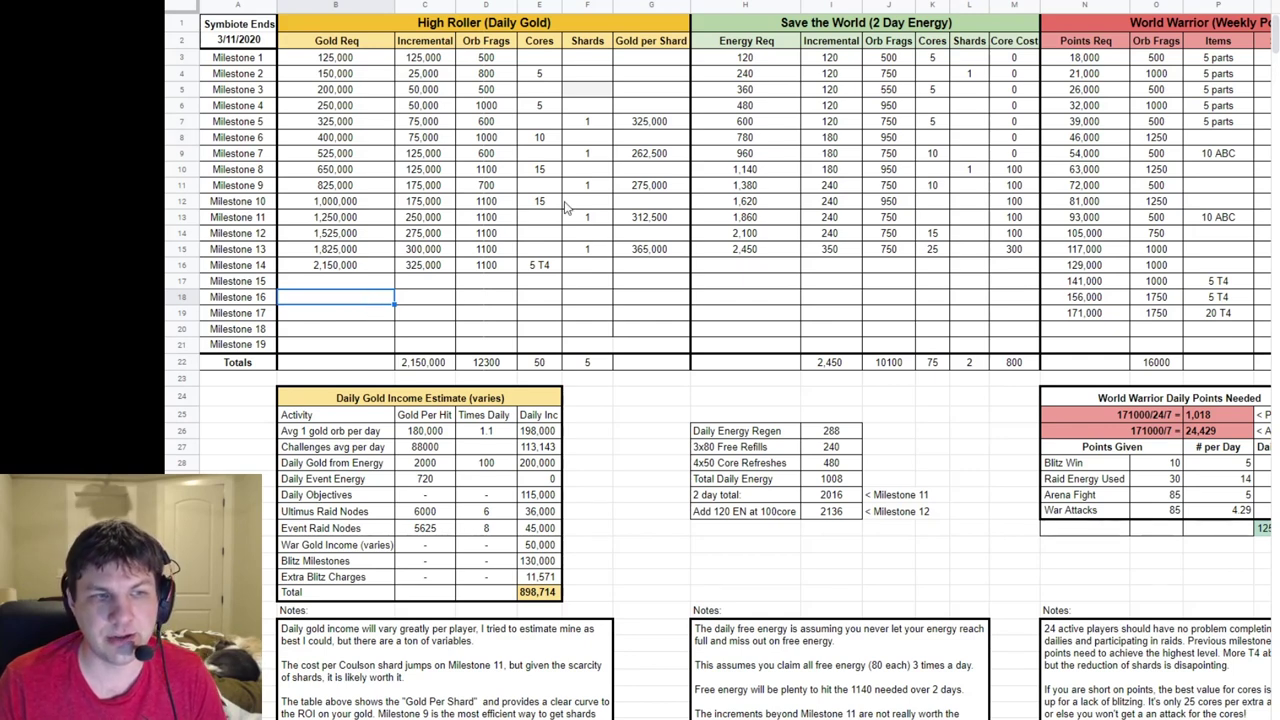
pyautogui.click(585, 256)
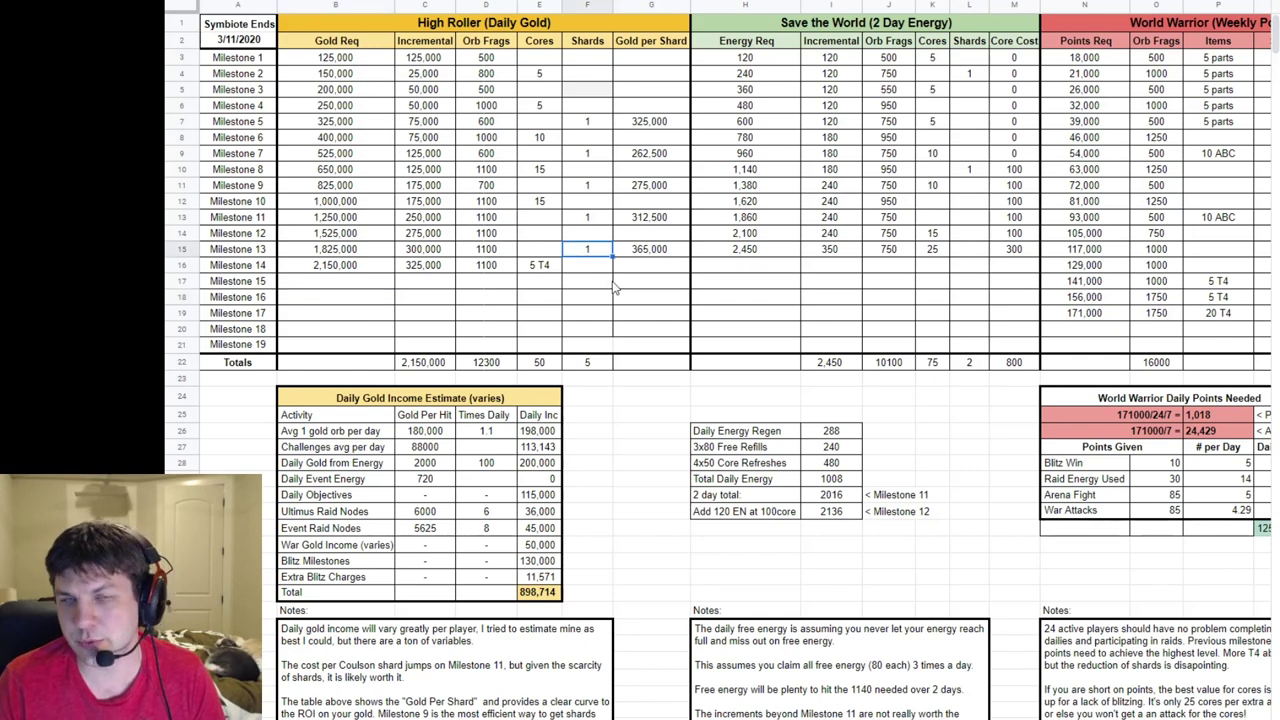
pyautogui.scroll(-3, 592, 298)
pyautogui.scroll(-5, 592, 298)
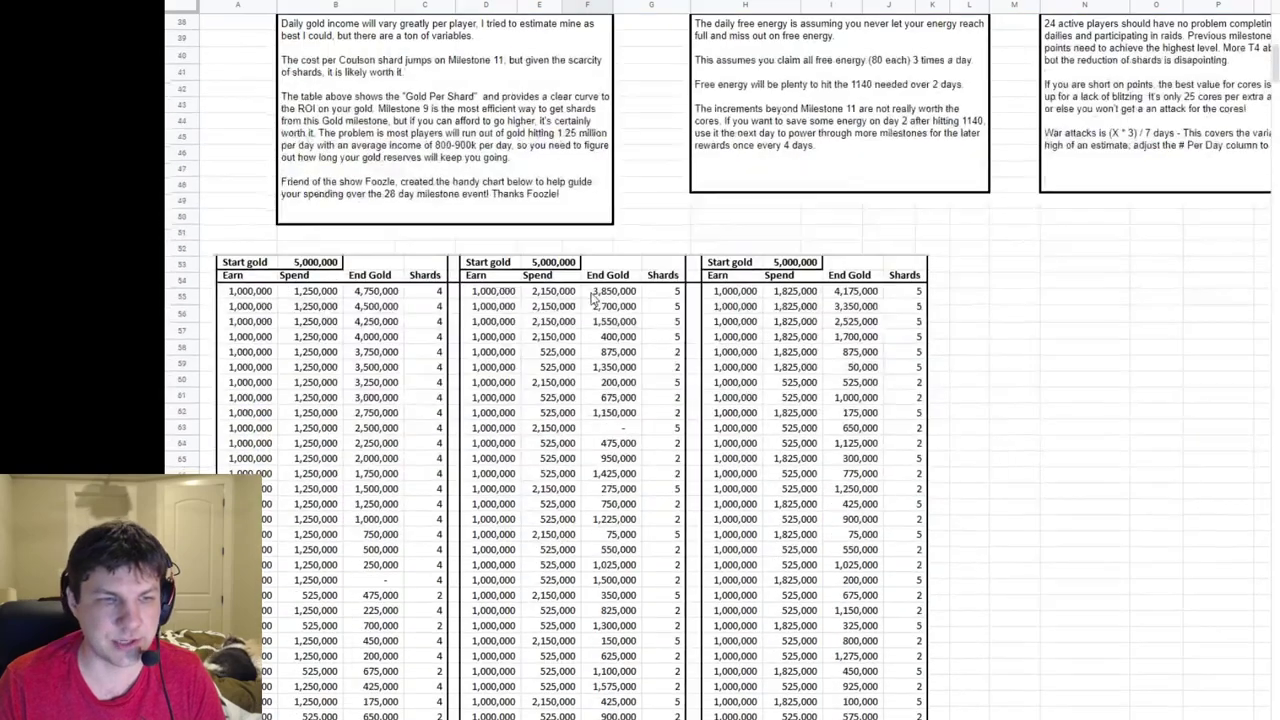
pyautogui.scroll(1, 352, 174)
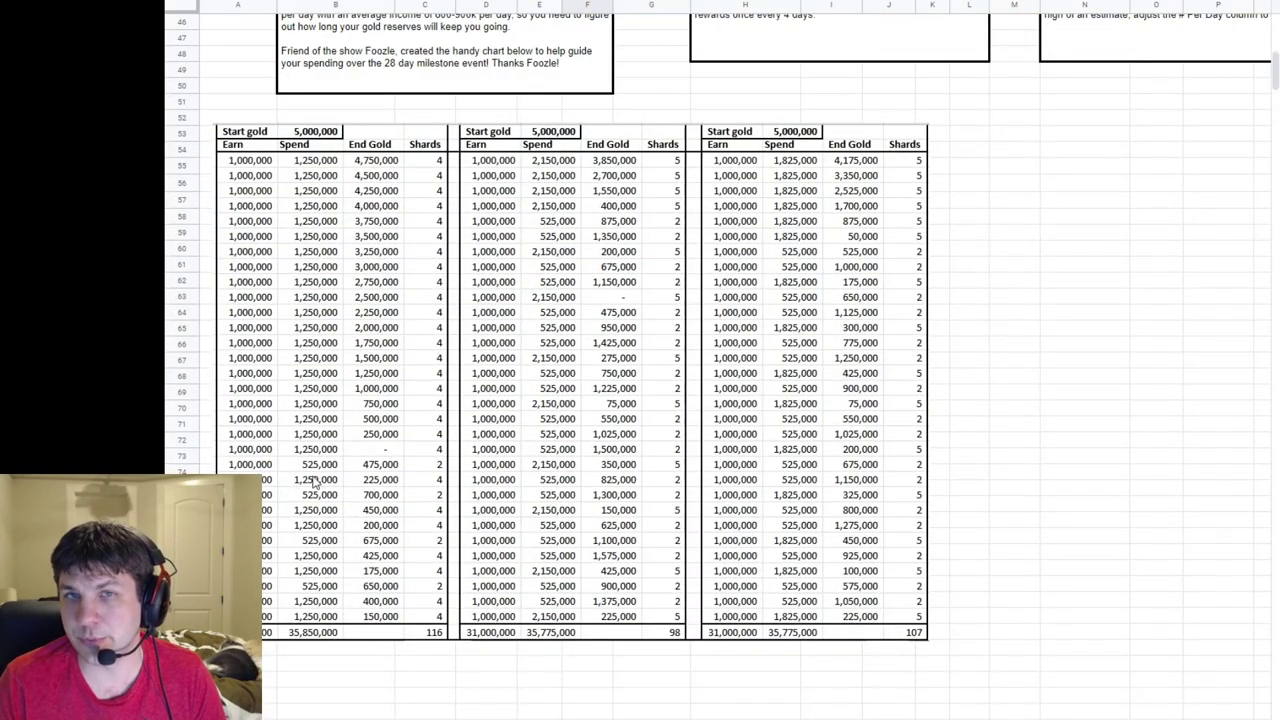
pyautogui.scroll(5, 382, 468)
pyautogui.scroll(3, 382, 468)
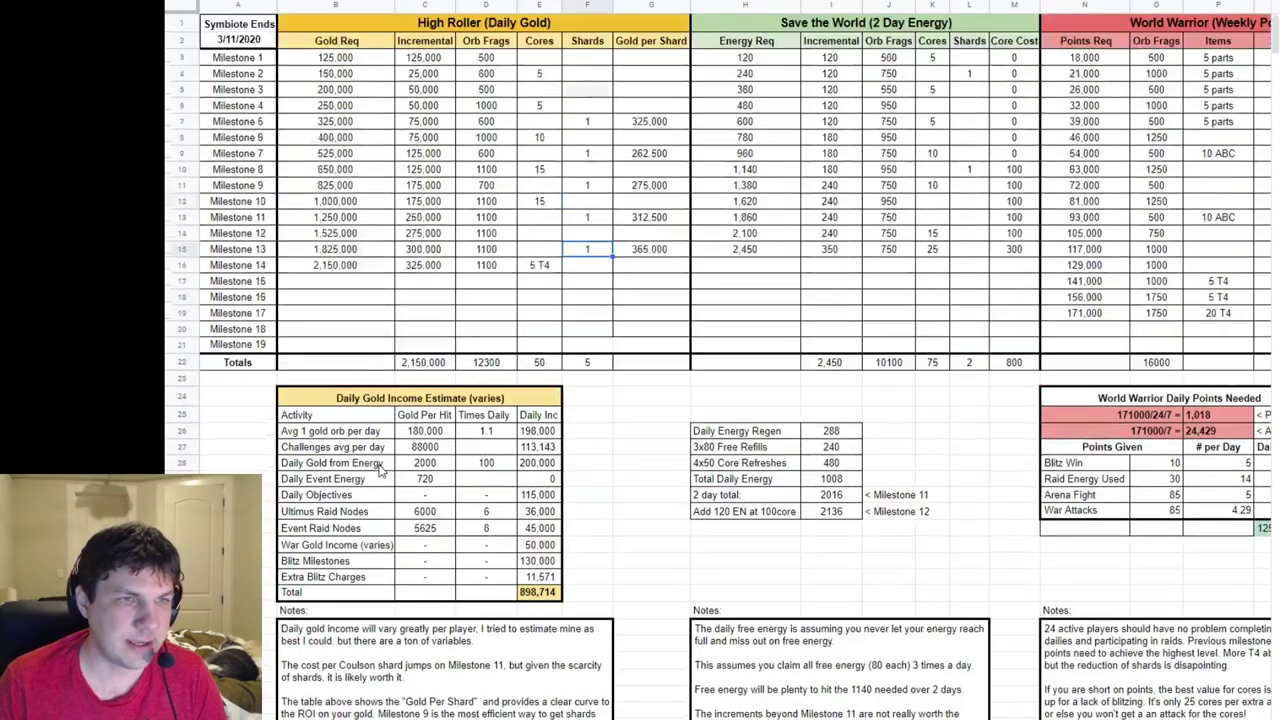
pyautogui.scroll(-8, 667, 510)
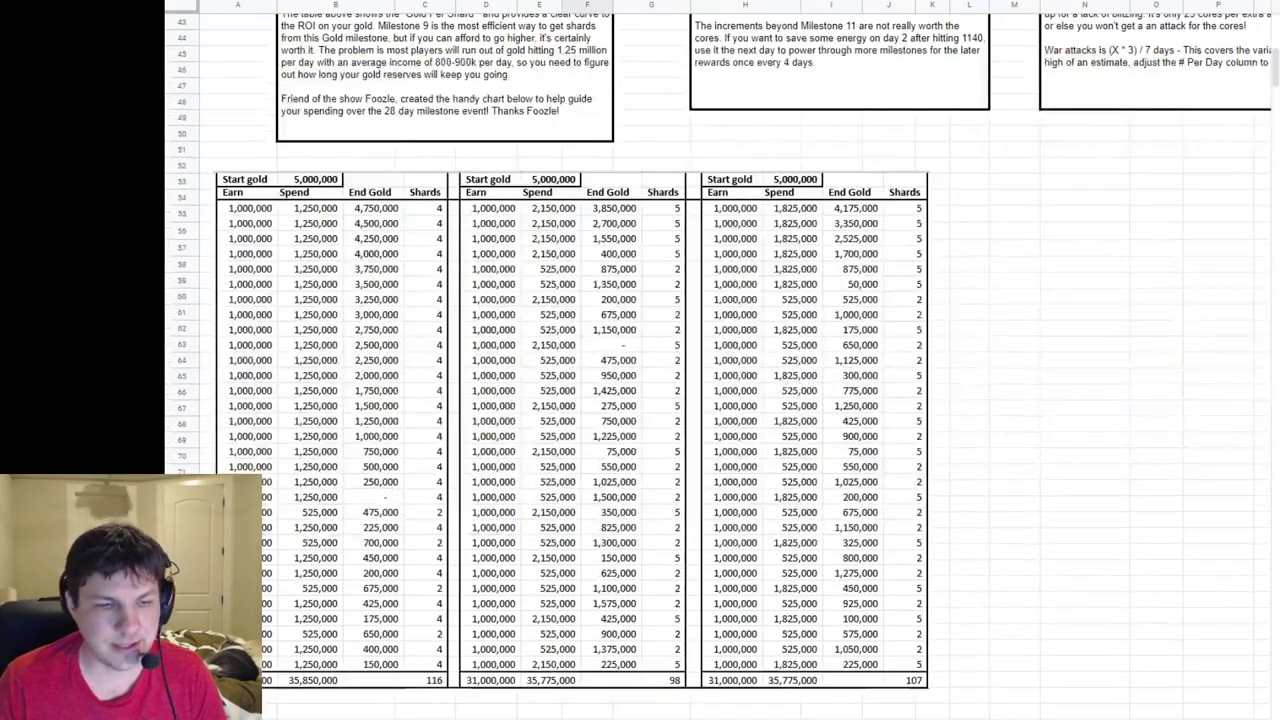
# - Set the current shard count to 20 in the summary beside the Symbiote Shard Symulator
pyautogui.hscroll(10, 640, 360)
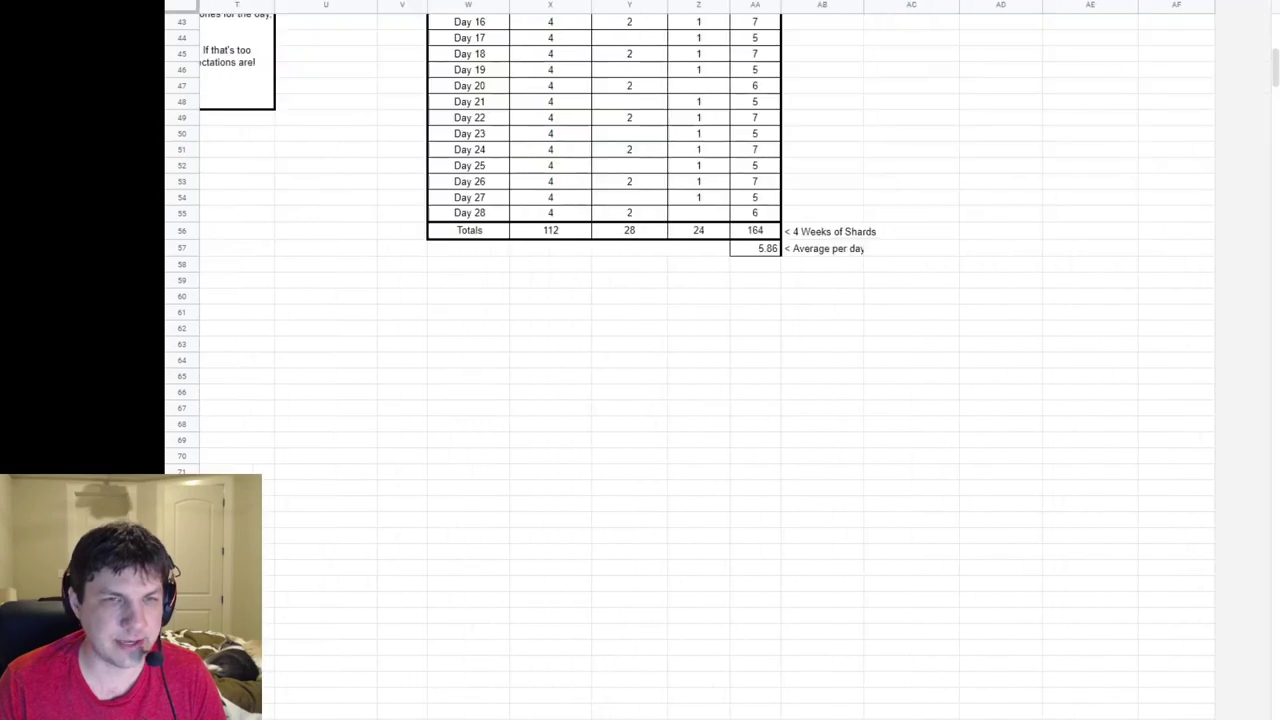
pyautogui.scroll(5, 1105, 664)
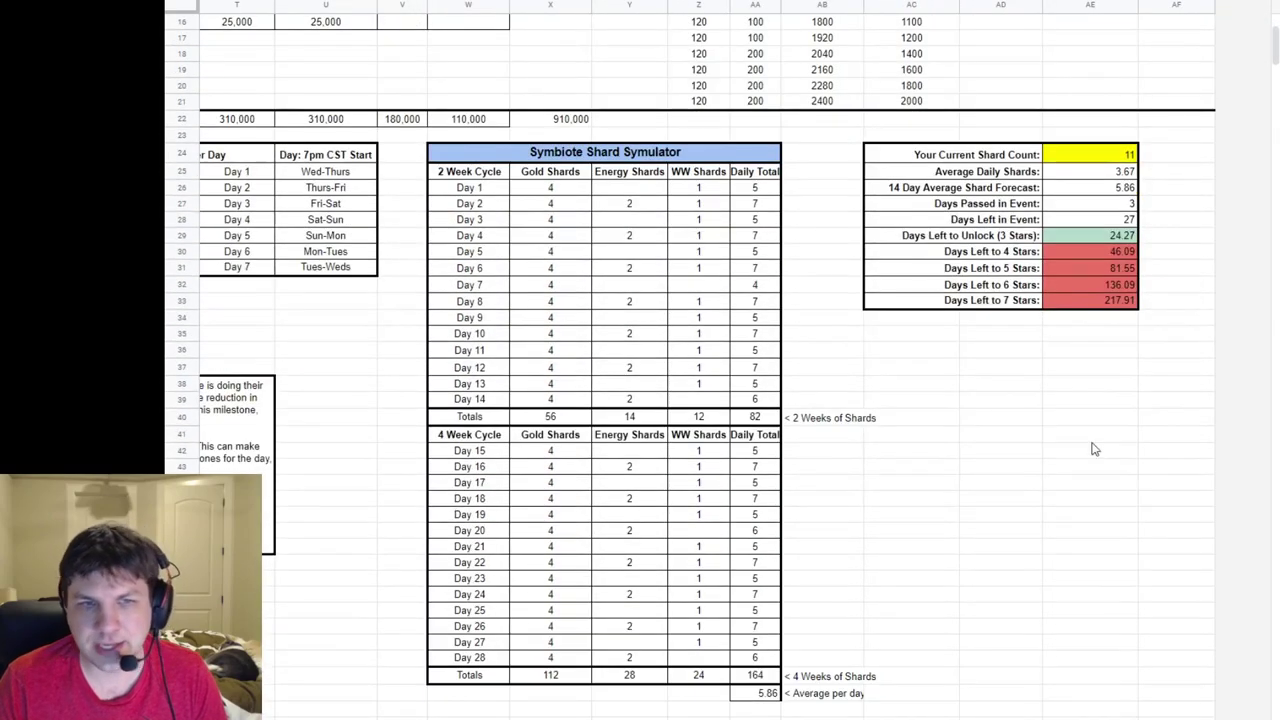
pyautogui.click(1114, 157)
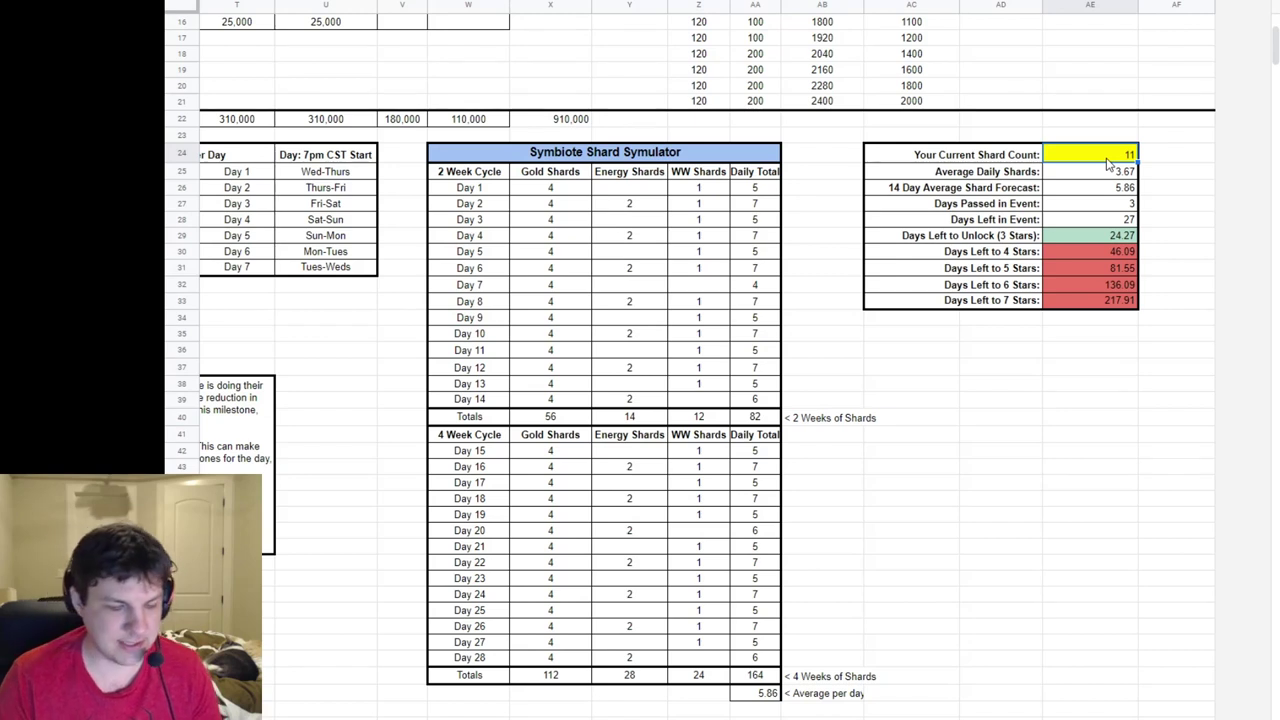
pyautogui.write('20')
pyautogui.press('Return')
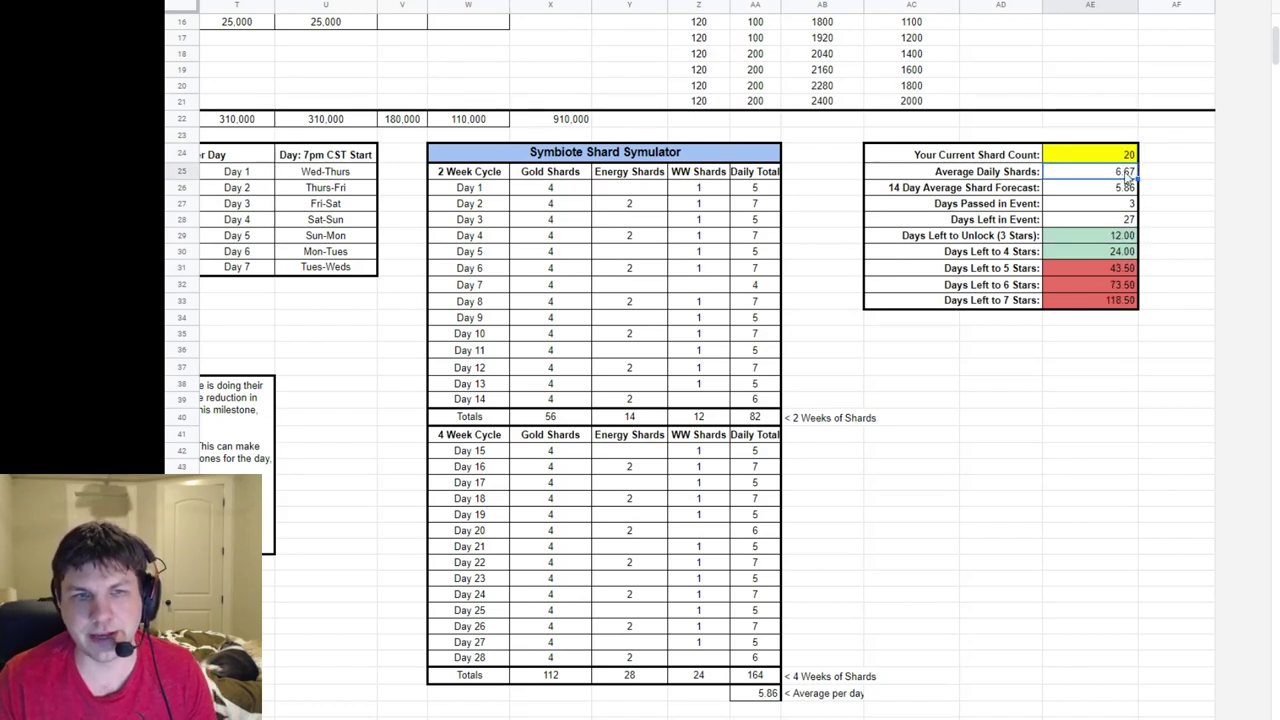
# - Set the current shard count to 50 to try a higher starting amount
pyautogui.click(1124, 157)
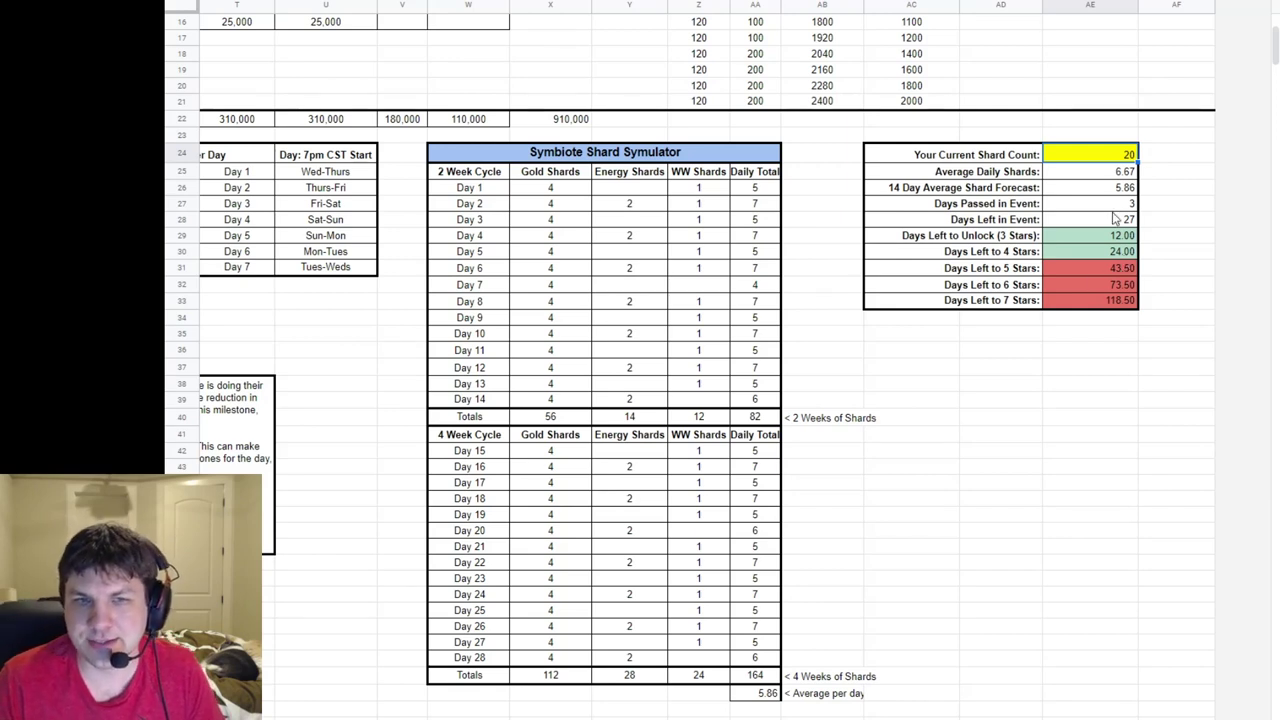
pyautogui.write('50')
pyautogui.press('Return')
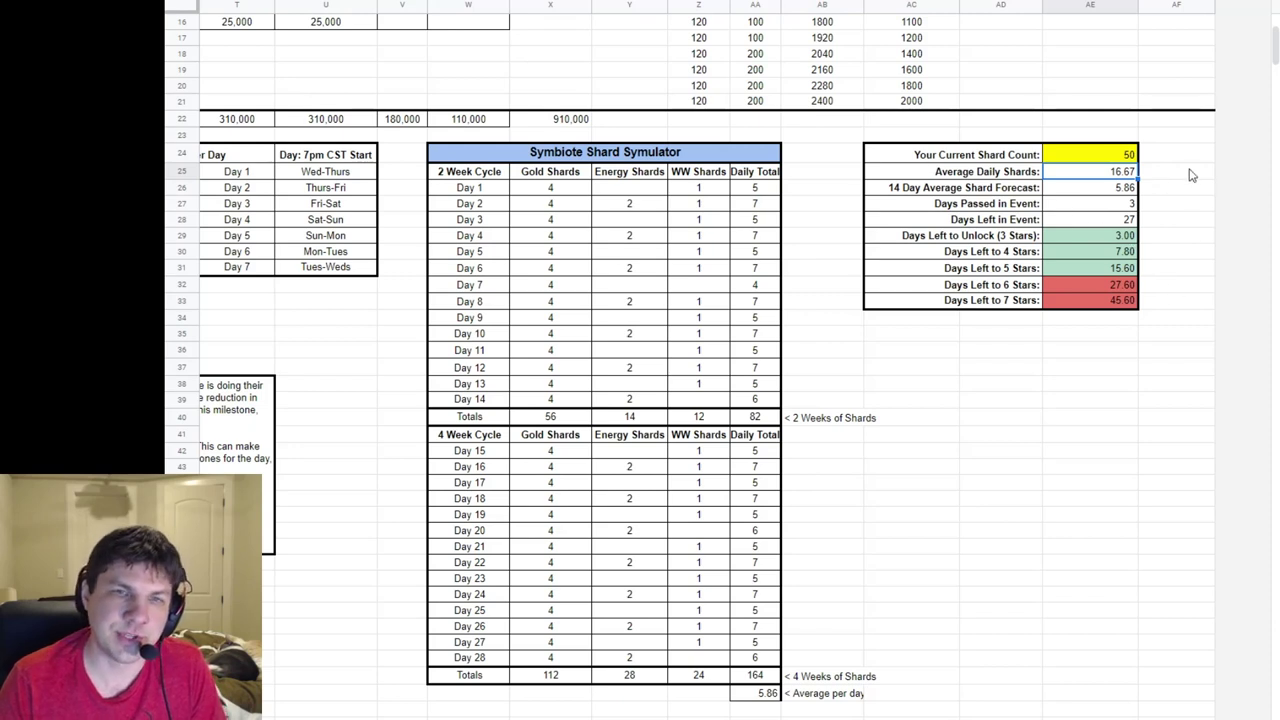
# - Set the current shard count back to 11
pyautogui.click(1125, 155)
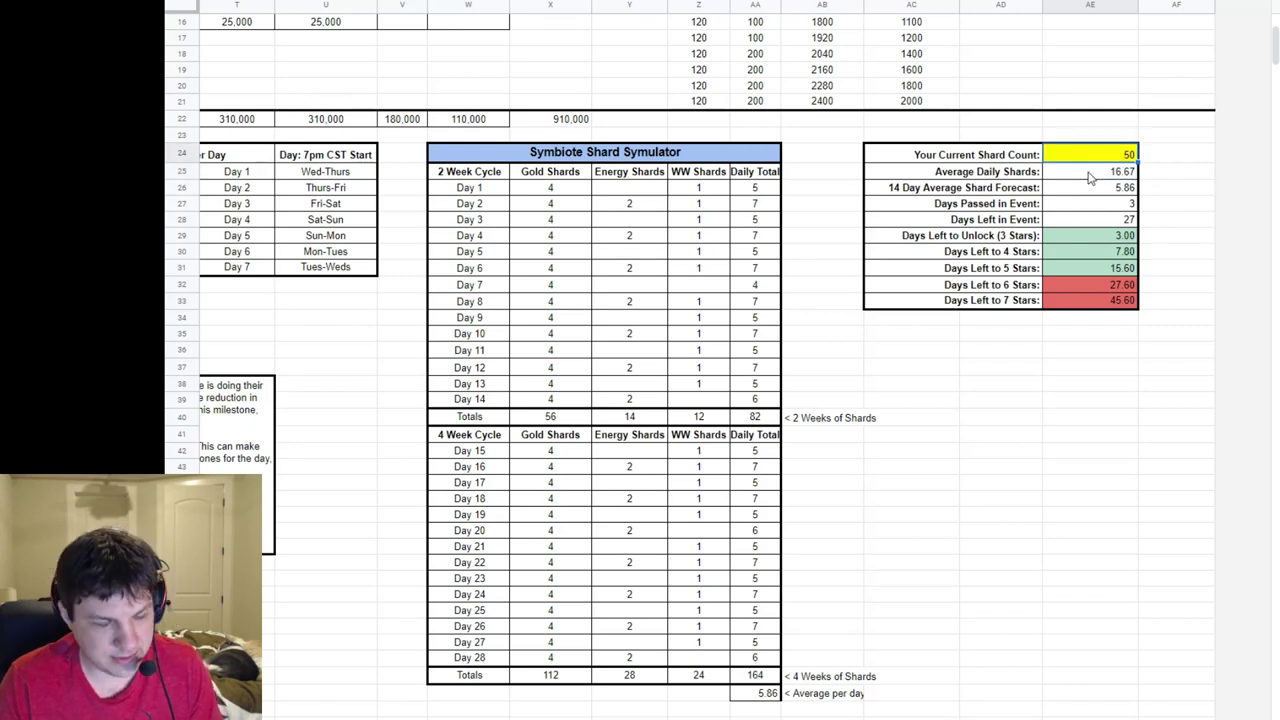
pyautogui.write('11')
pyautogui.press('Tab')
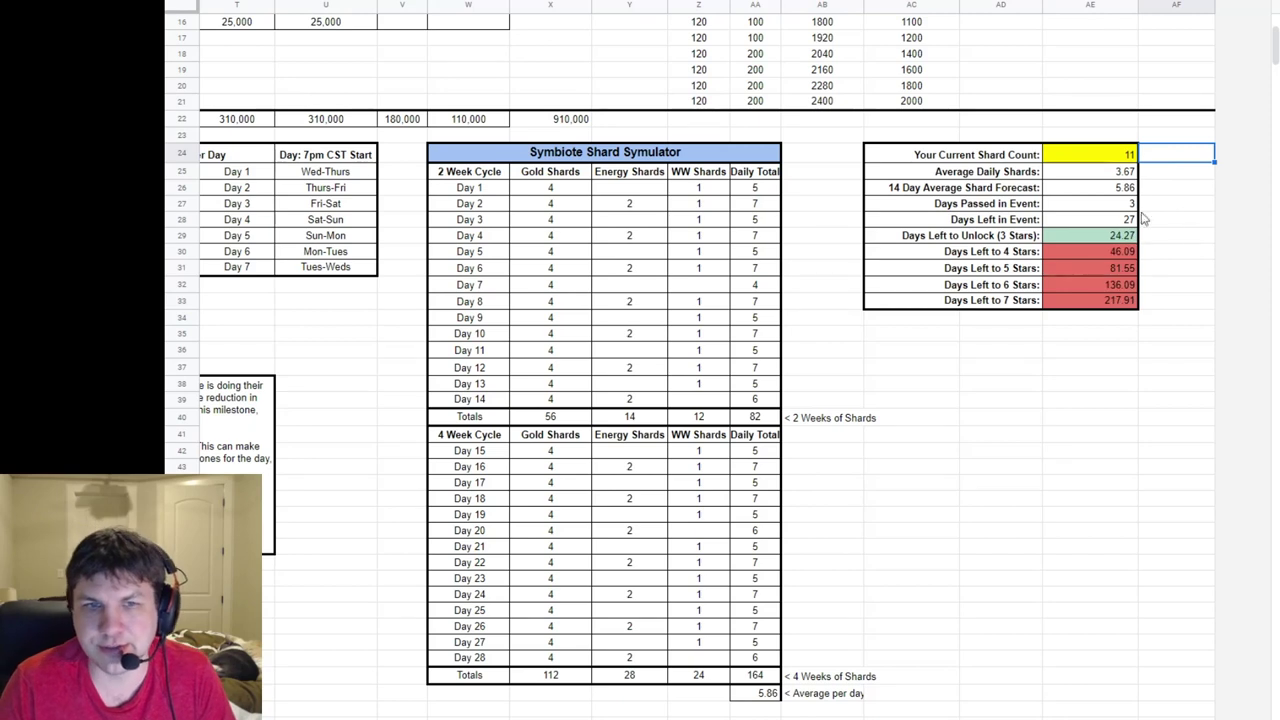
# - Examine the average daily shards, the two-week and four-week shard totals, and the days left to 4 stars
pyautogui.click(1118, 177)
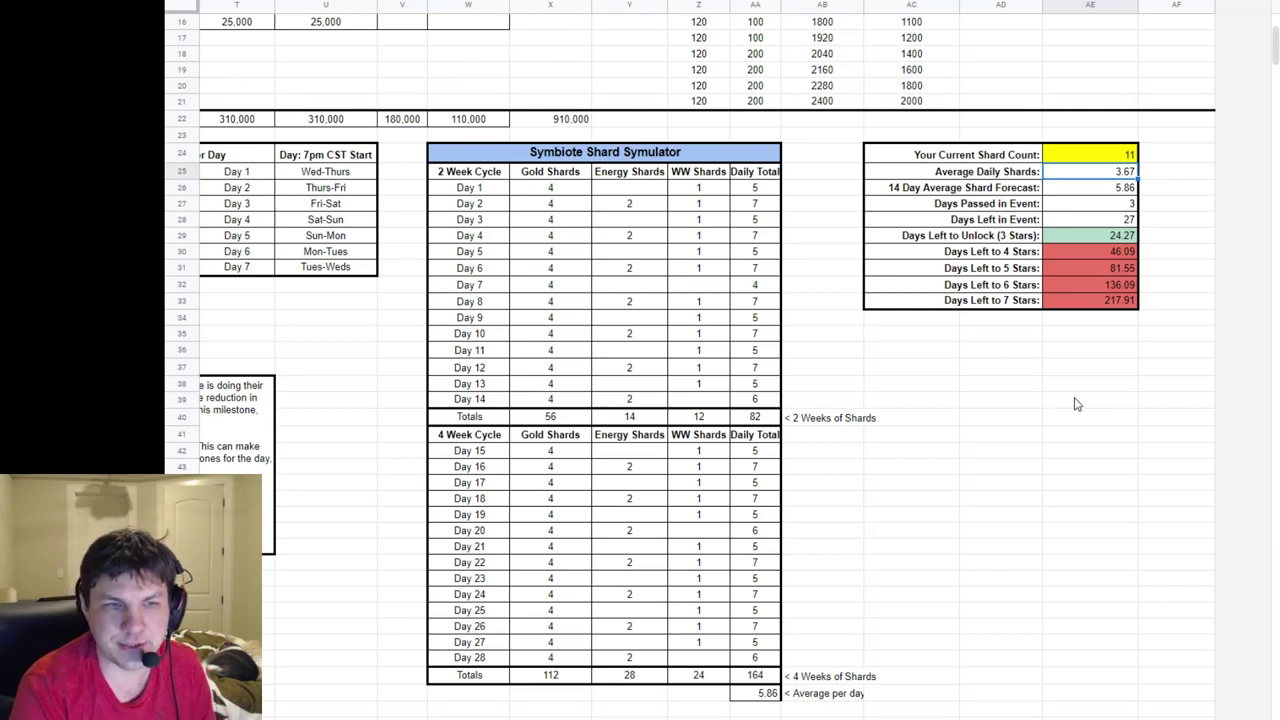
pyautogui.click(775, 419)
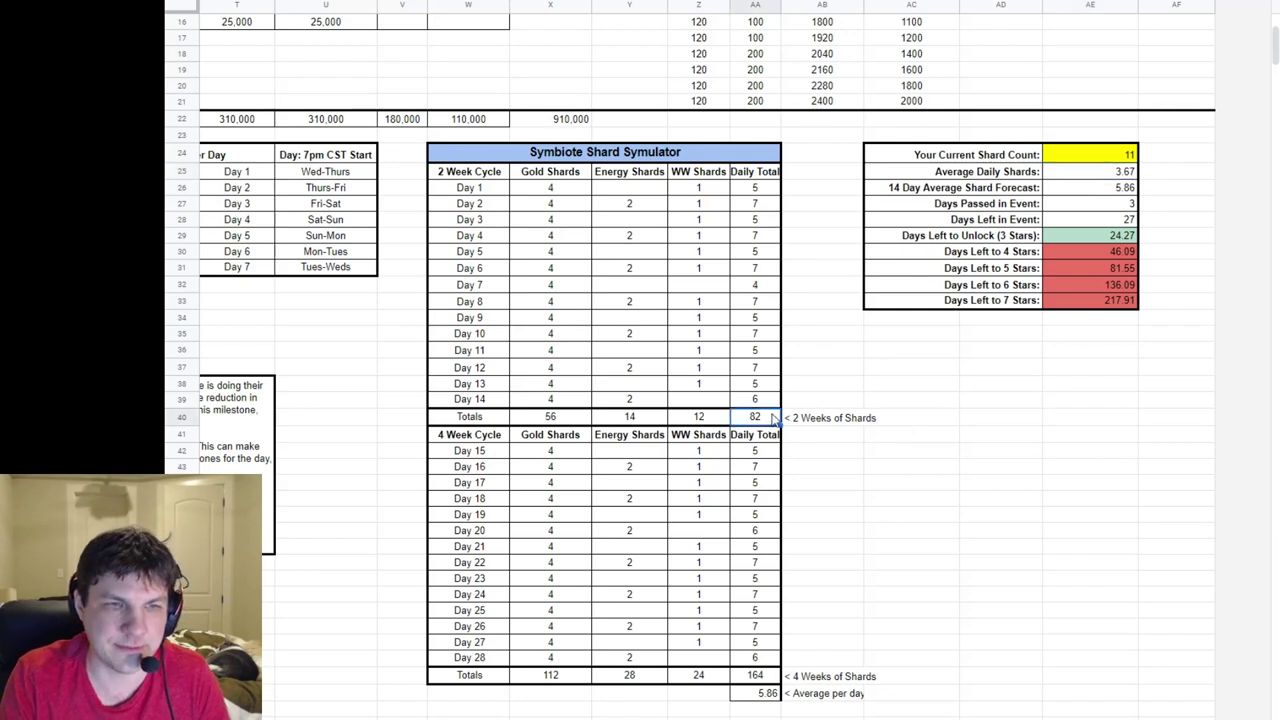
pyautogui.click(759, 677)
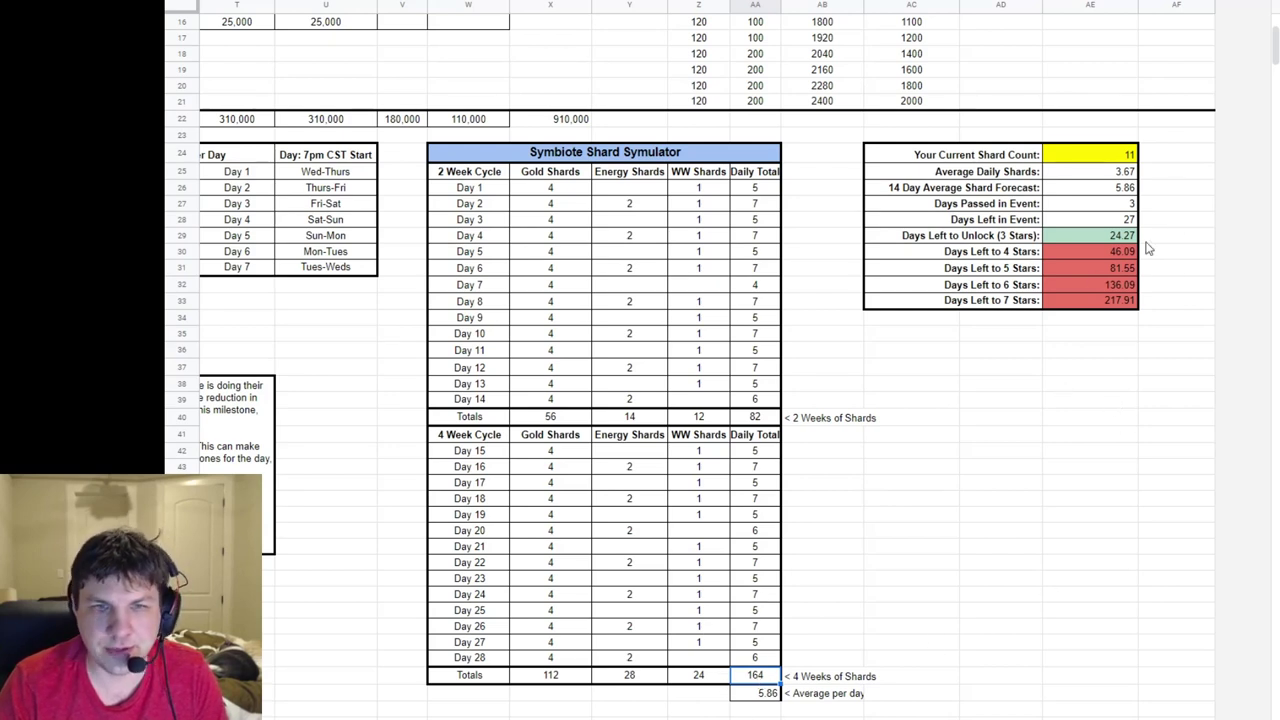
pyautogui.click(1096, 254)
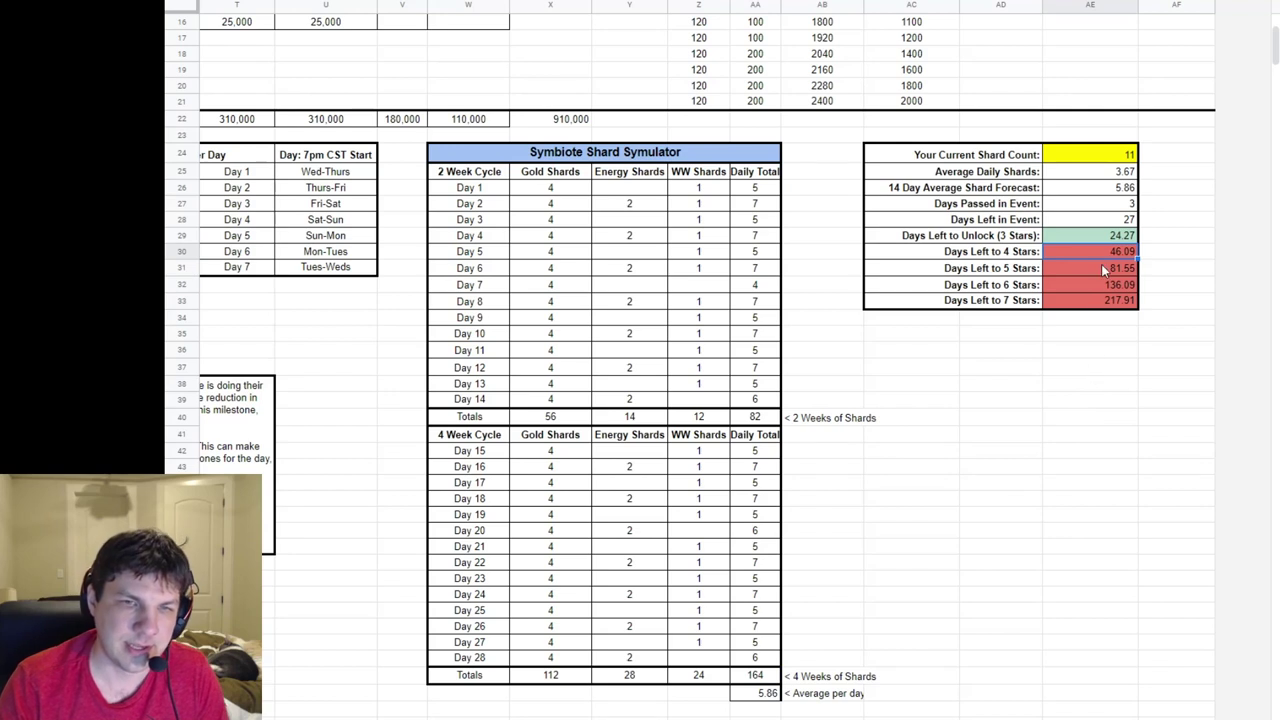
# - Set the Gold Shards to 5 for every day from Day 1 to Day 28 in the Symbiote Shard Symulator
pyautogui.click(566, 188)
pyautogui.write('5')
pyautogui.press('Down')
pyautogui.press('Down')
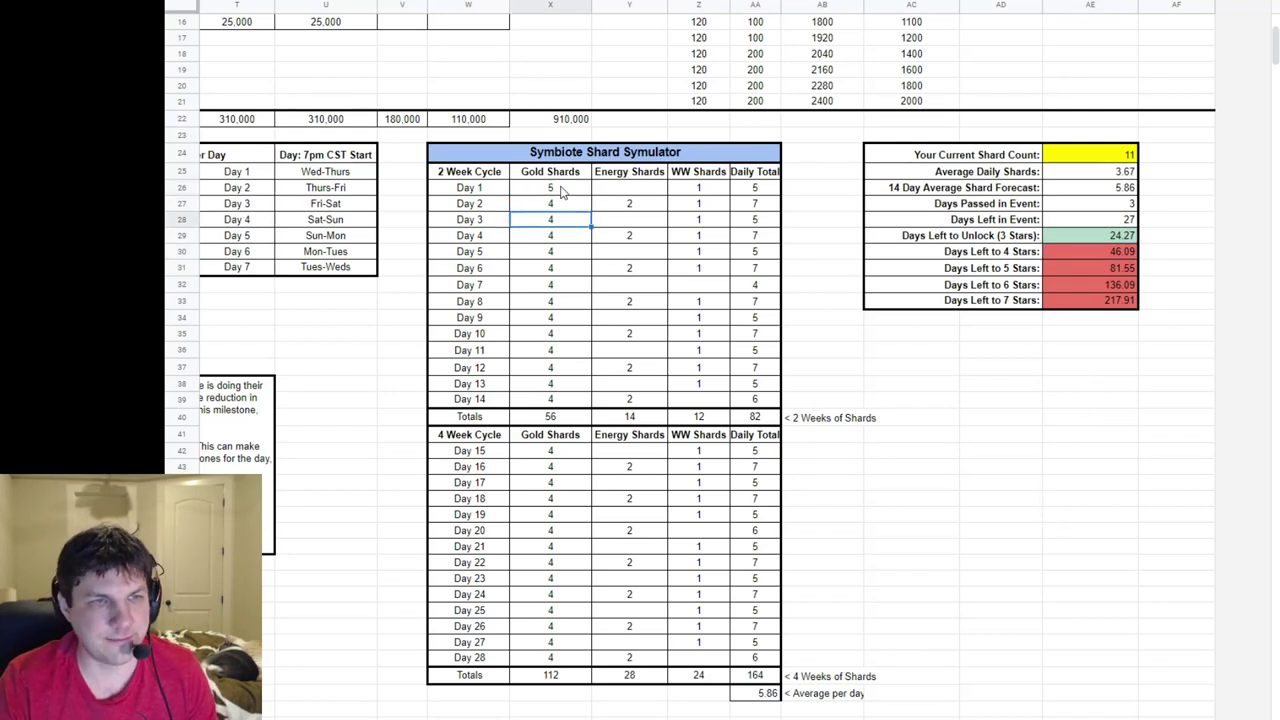
pyautogui.click(562, 188)
pyautogui.hotkey('ctrl', 'c')
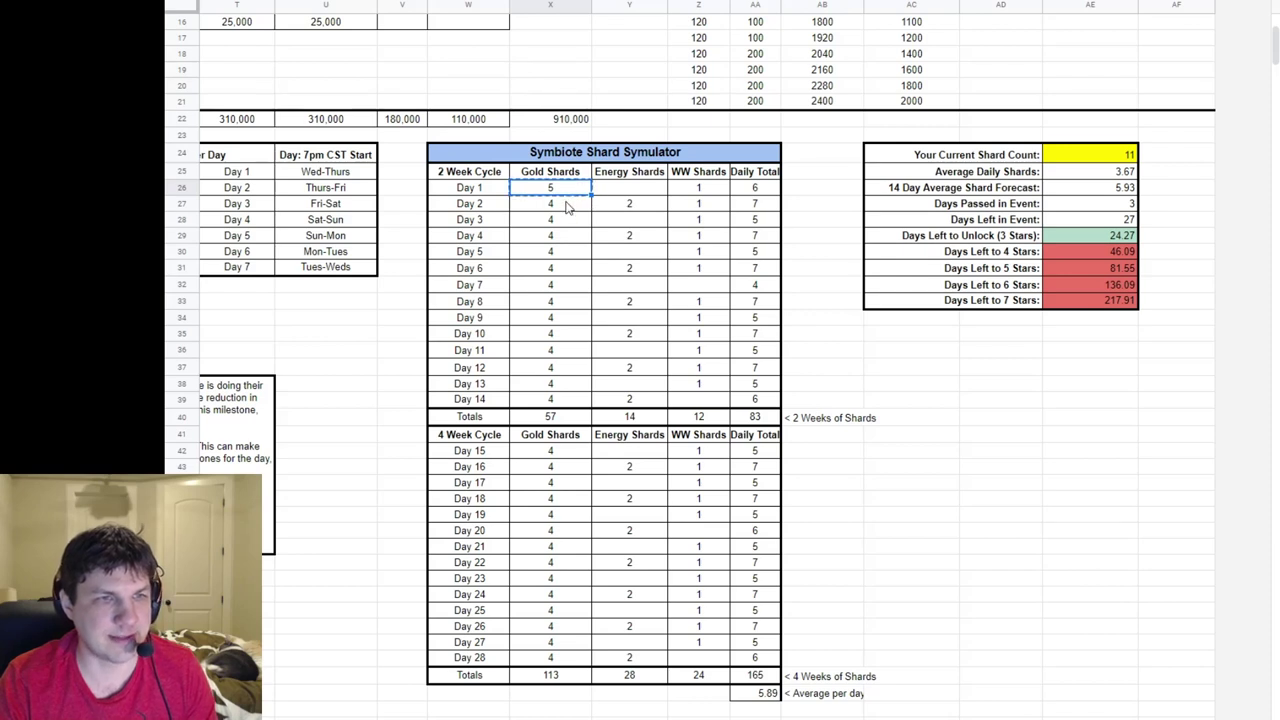
pyautogui.moveTo(566, 205); pyautogui.dragTo(580, 402)
pyautogui.hotkey('ctrl', 'v')
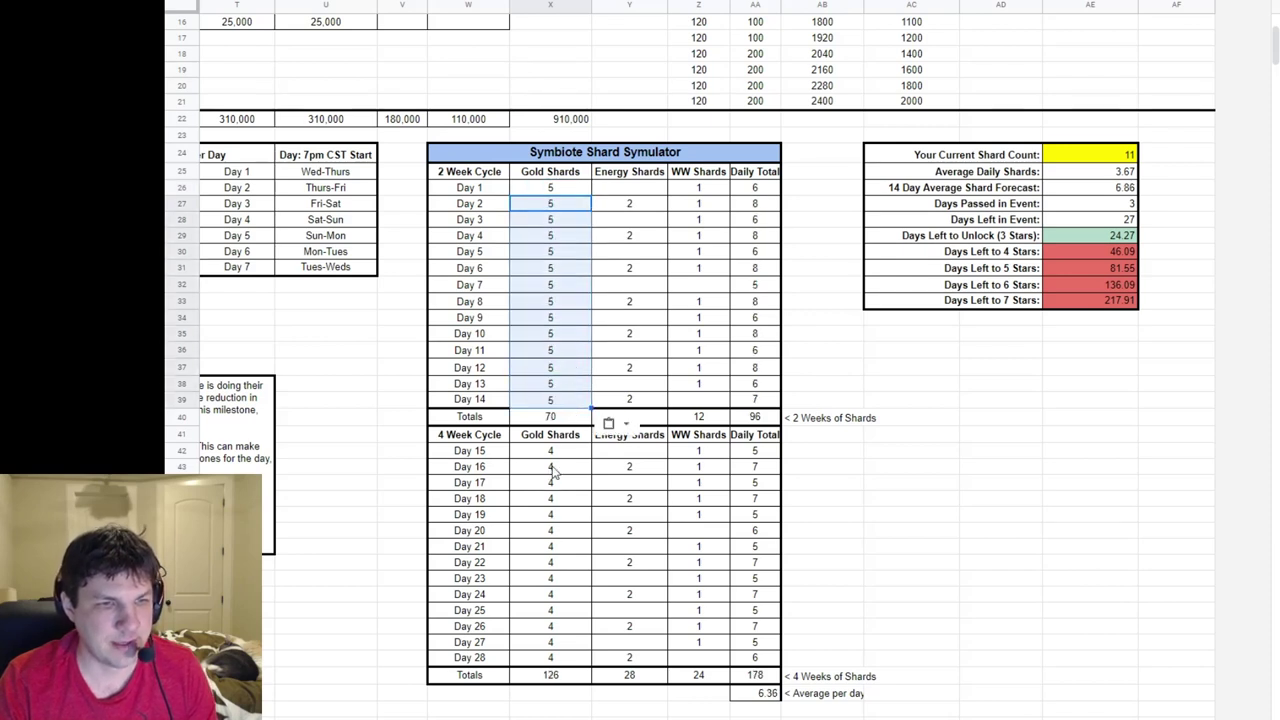
pyautogui.moveTo(550, 450); pyautogui.dragTo(555, 657)
pyautogui.hotkey('ctrl', 'v')
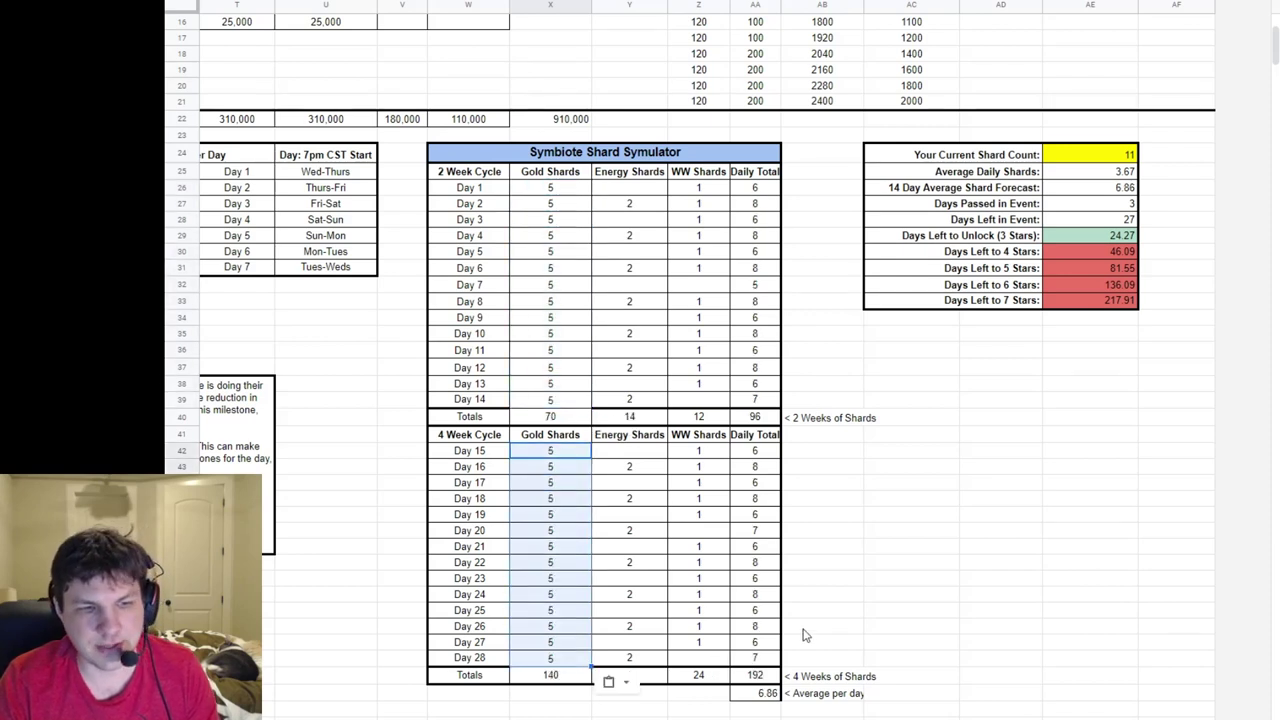
pyautogui.click(954, 548)
# - Examine the four-week shard total and average per day for the adjusted gold shards
pyautogui.click(755, 678)
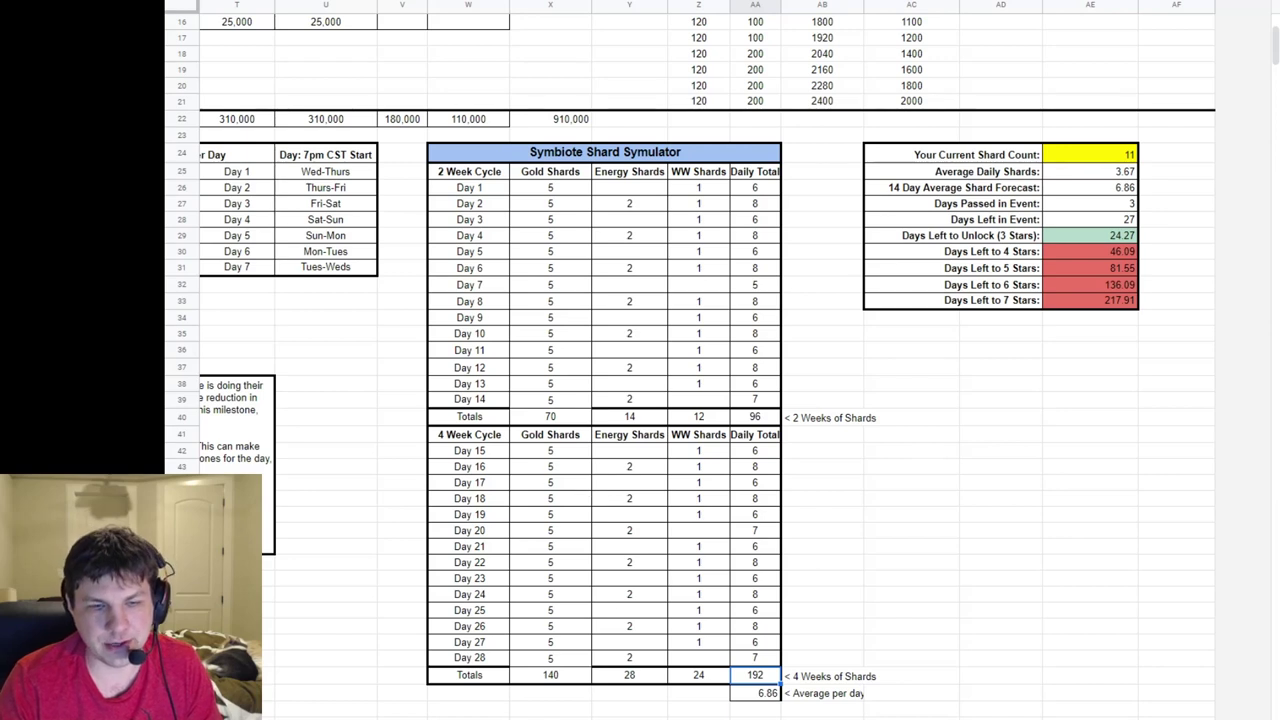
pyautogui.click(1003, 525)
pyautogui.scroll(-2, 1003, 525)
pyautogui.scroll(1, 1003, 525)
pyautogui.click(925, 371)
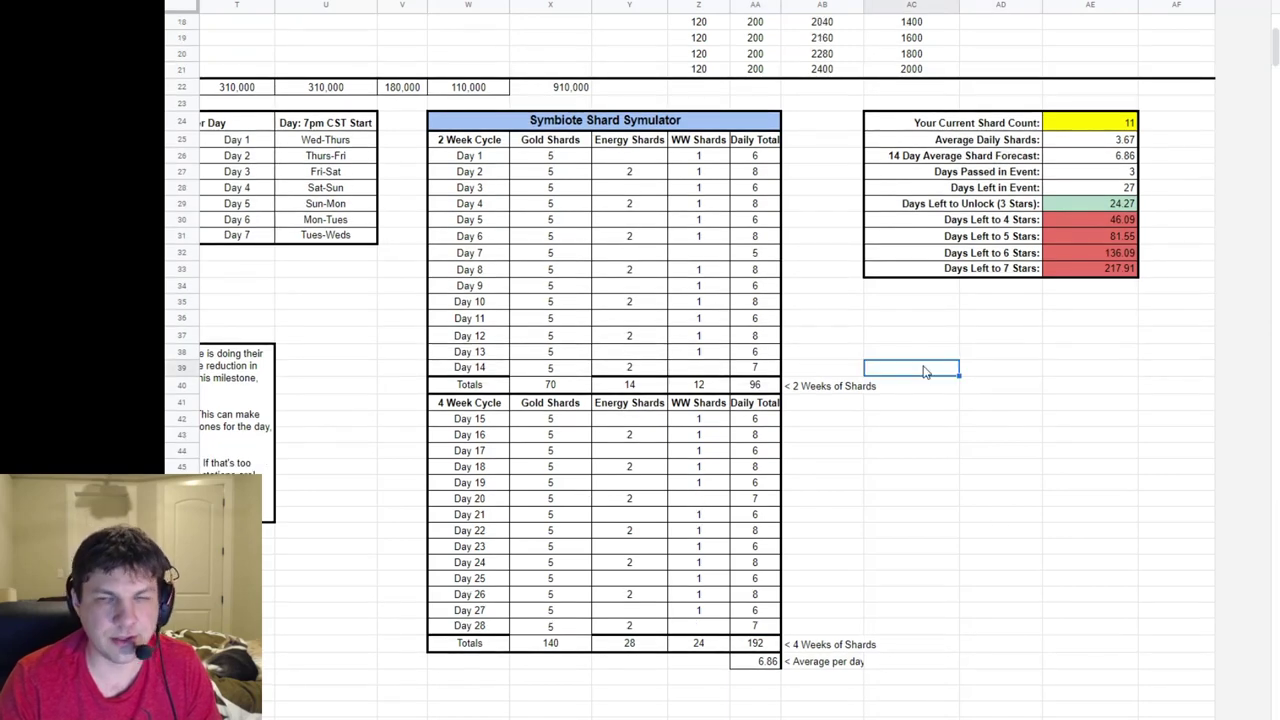